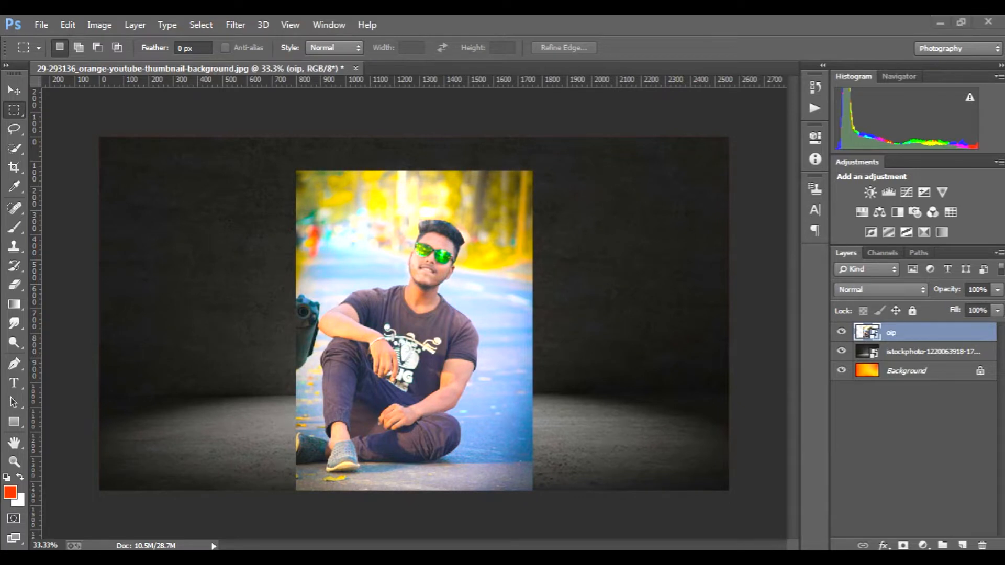
Start a Pen tool path on the oip layer along the upper edge of the man's rear shoe, ending at the ankle.
click(932, 421)
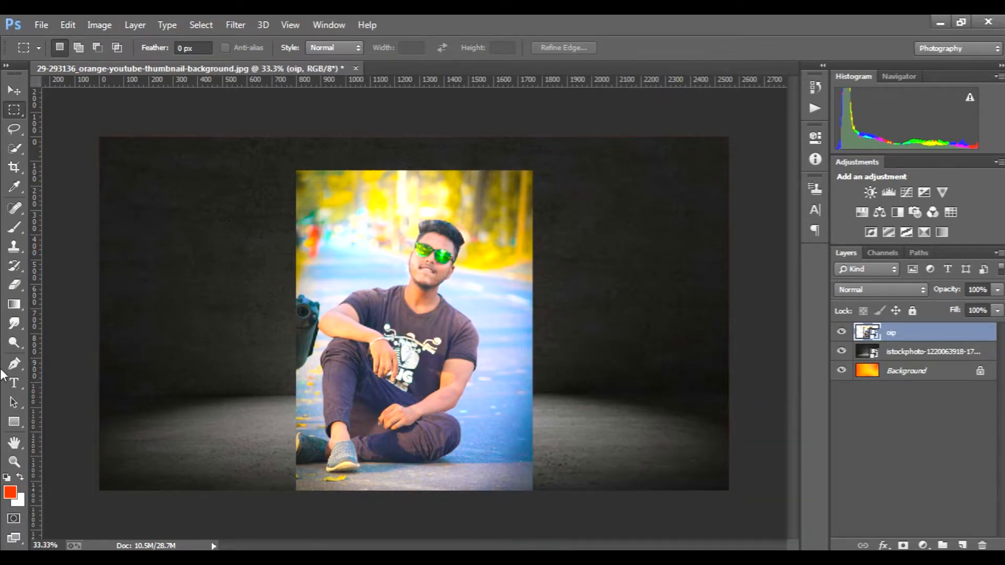
click(15, 364)
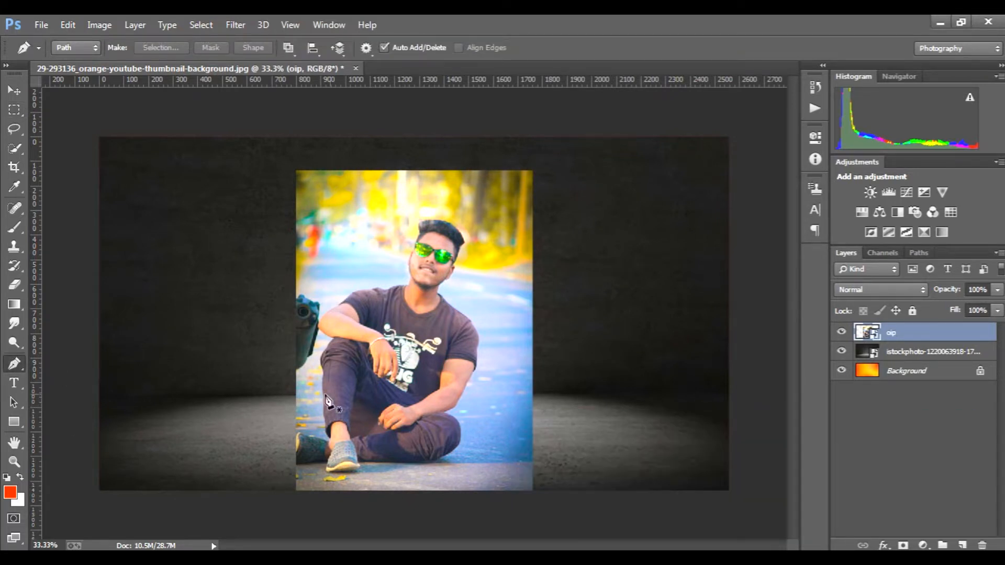
scroll(310, 401, up, 2)
scroll(310, 401, down, 3)
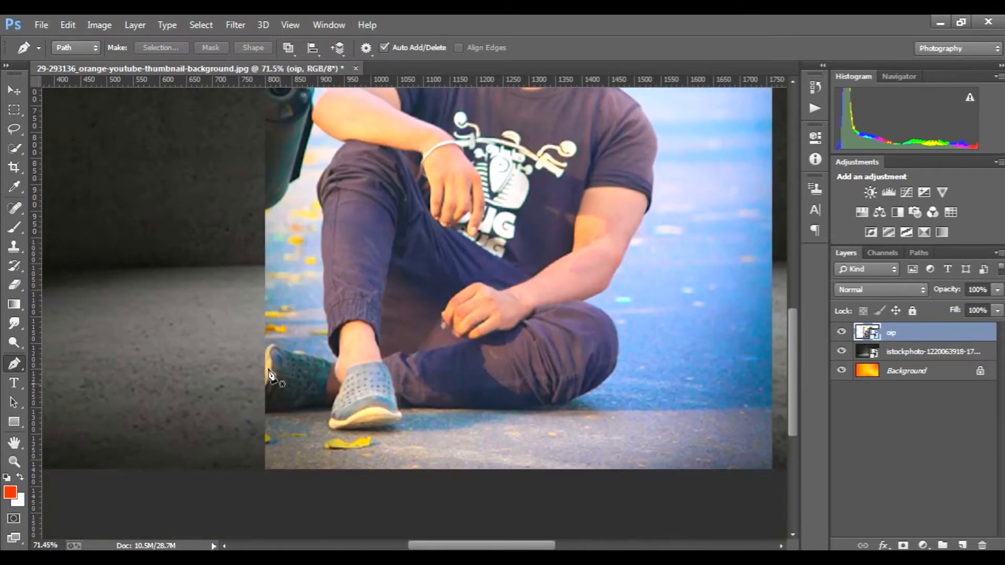
scroll(279, 366, up, 2)
click(272, 355)
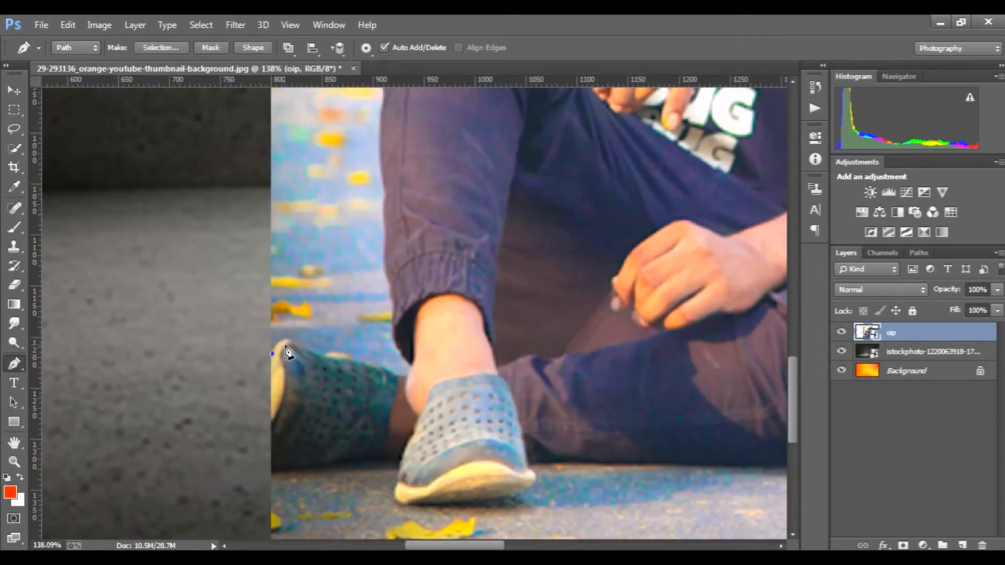
drag(300, 340, 303, 341)
click(306, 348)
click(312, 350)
click(323, 356)
click(328, 353)
click(343, 354)
click(352, 356)
click(363, 359)
click(335, 358)
click(363, 361)
click(385, 366)
click(408, 374)
Continue the path around the front ankle cuff and up the outer edge of the raised trouser leg.
click(413, 366)
click(401, 356)
click(393, 344)
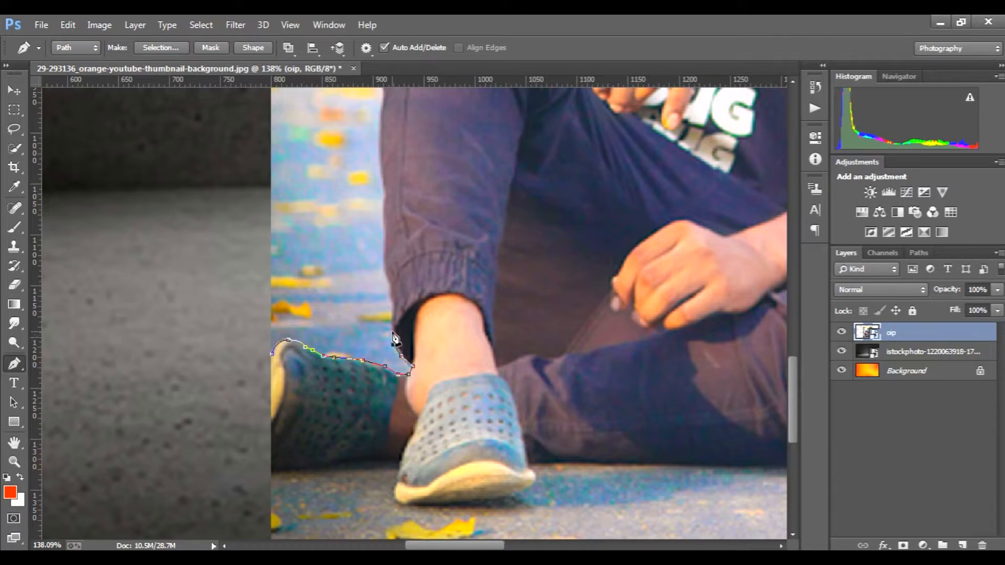
click(392, 330)
click(393, 318)
click(394, 290)
click(390, 278)
click(385, 264)
click(384, 236)
click(385, 213)
click(381, 182)
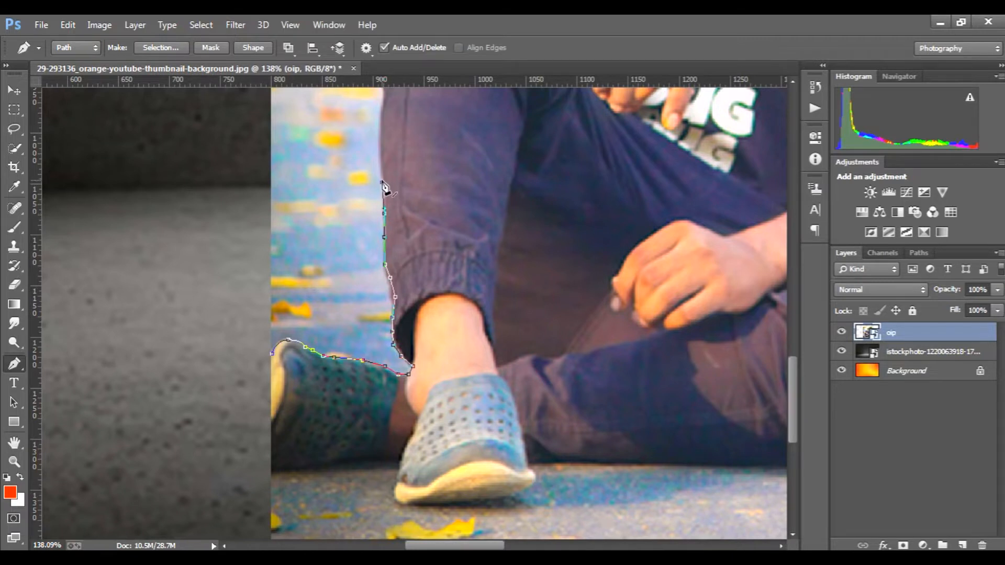
Complete the outline around the man and mask the oip layer with the resulting selection.
scroll(390, 193, up, 3)
drag(382, 197, 391, 179)
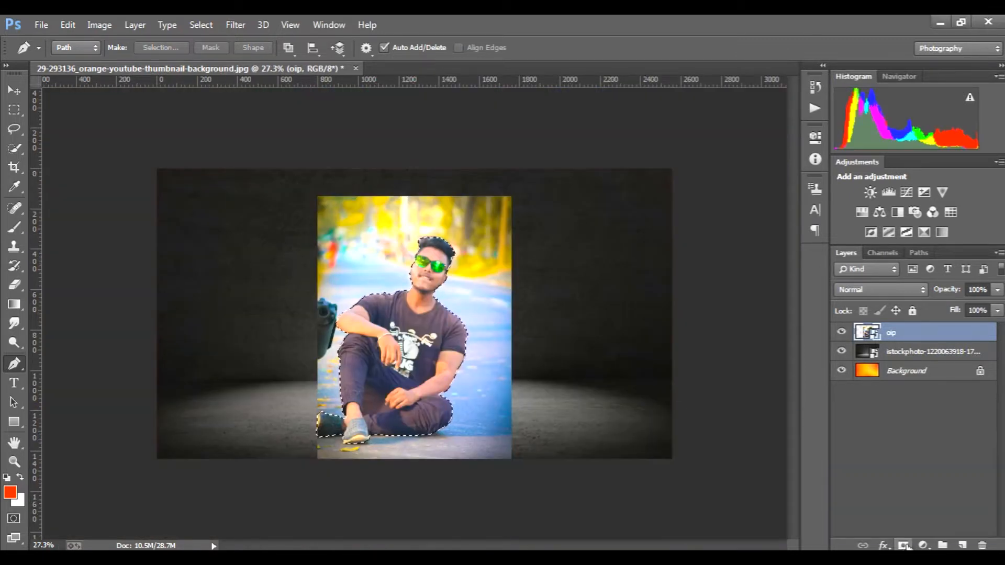
click(903, 546)
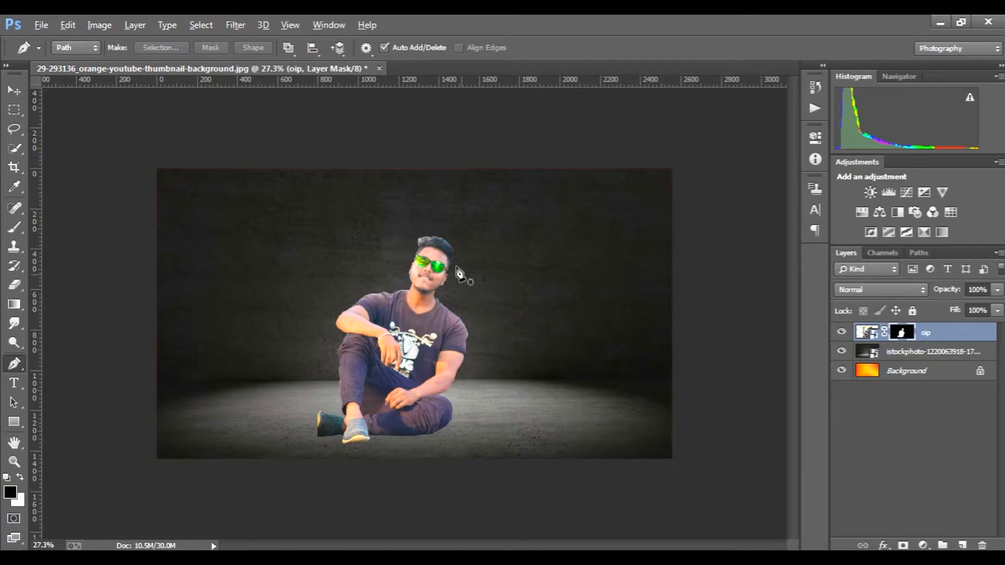
Scale the masked man to about 111.45% and move him to the left part of the dark room background.
scroll(445, 245, up, 5)
scroll(445, 245, down, 3)
key(alt)
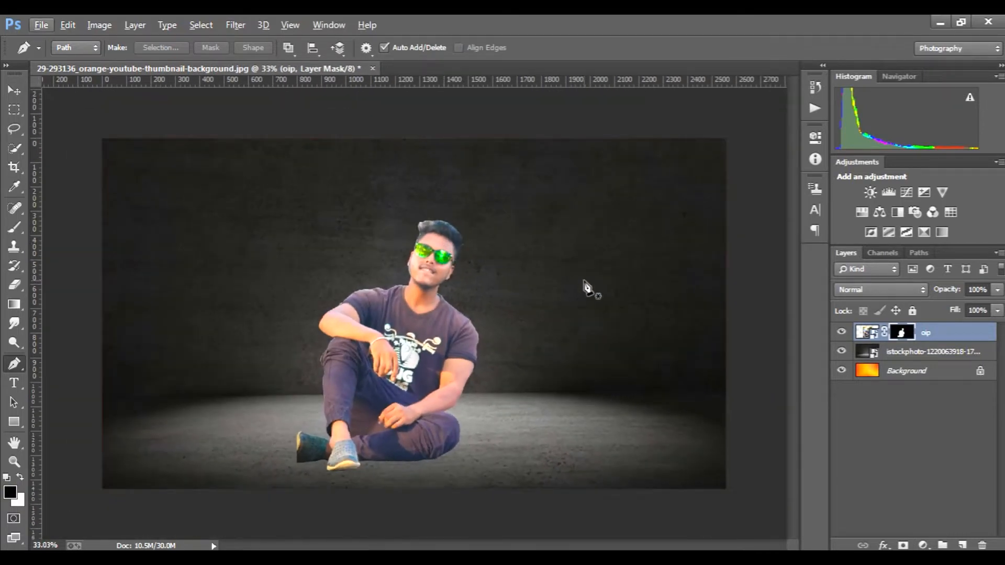
key(ctrl+t)
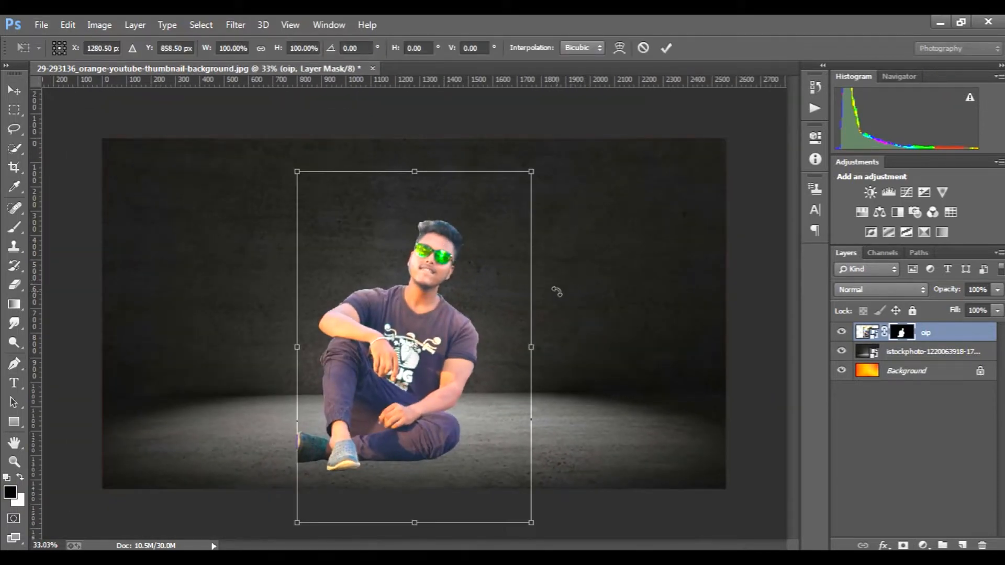
drag(532, 170, 545, 152)
drag(482, 345, 362, 332)
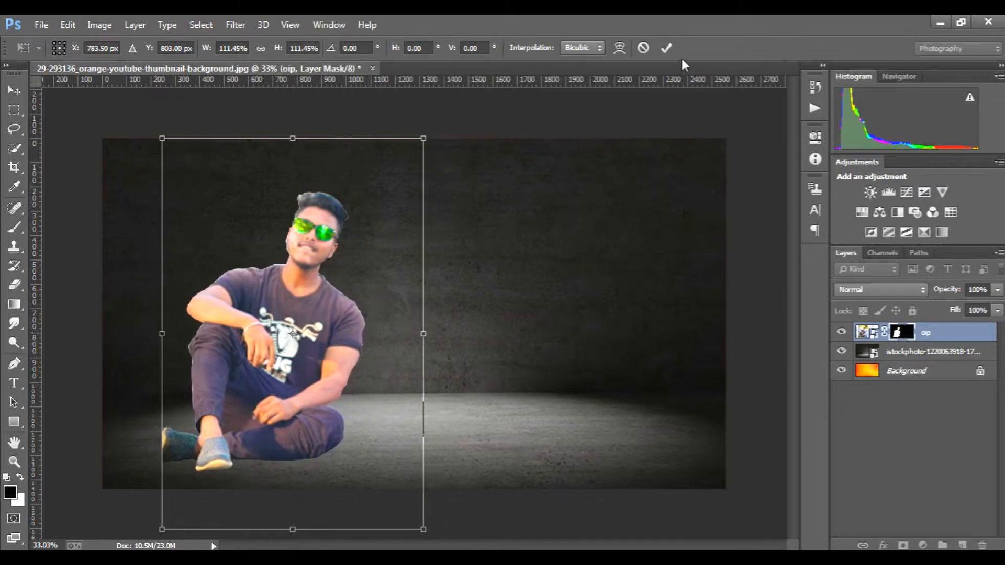
key(p)
click(665, 48)
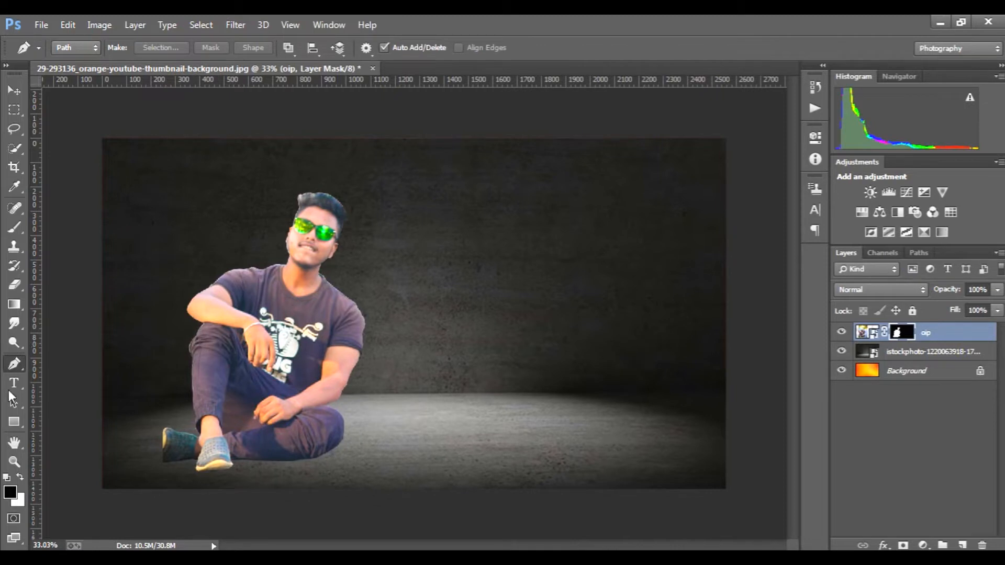
Set up the Eraser on the oip layer mask with its brush size reduced to 40 px.
click(12, 287)
scroll(382, 350, up, 3)
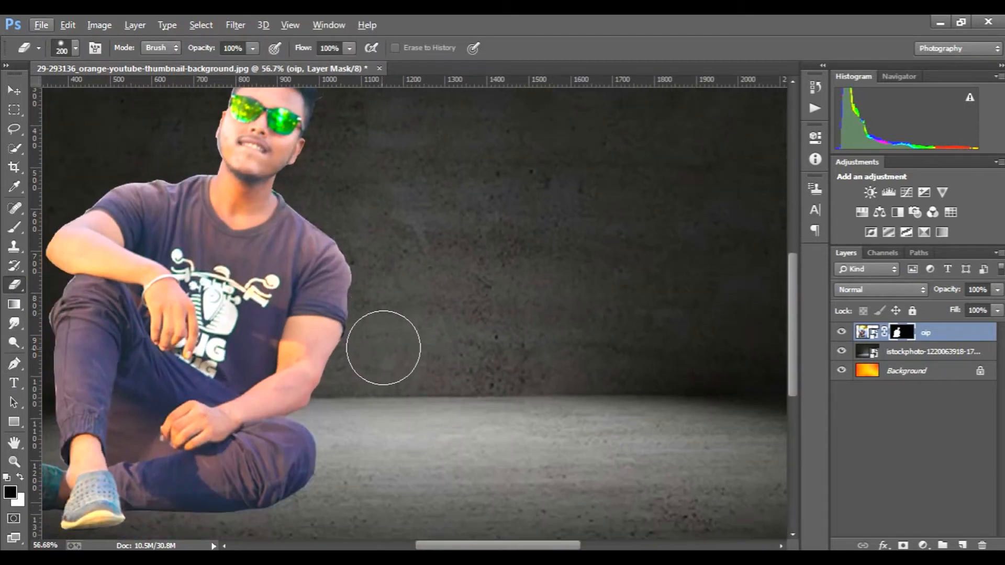
scroll(382, 349, down, 1)
right_click(903, 332)
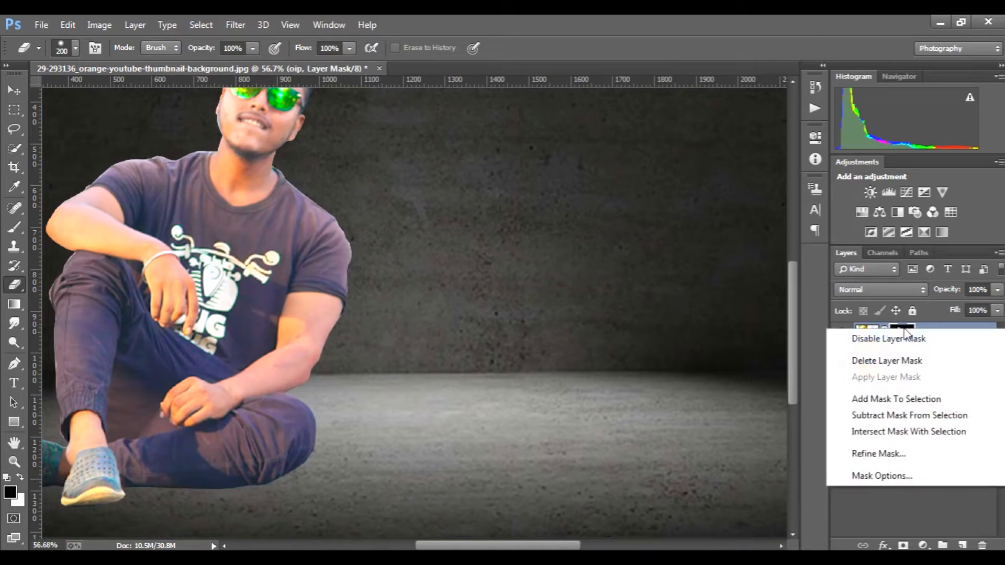
click(816, 331)
scroll(366, 294, up, 1)
key(bracketleft)
key(bracketleft)
key(bracketleft)
key(bracketleft)
key(bracketleft)
key(bracketleft)
key(bracketleft)
key(bracketleft)
key(bracketleft)
key(bracketleft)
key(bracketleft)
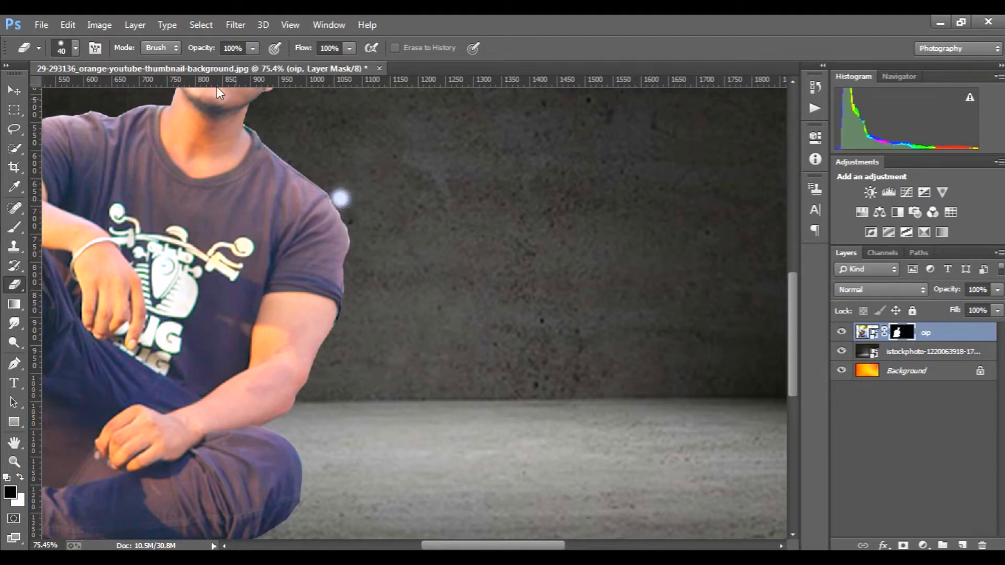
Undo the eraser dab beside the shoulder and reduce the eraser size to 20 px.
click(74, 29)
click(94, 52)
key(bracketleft)
key(bracketleft)
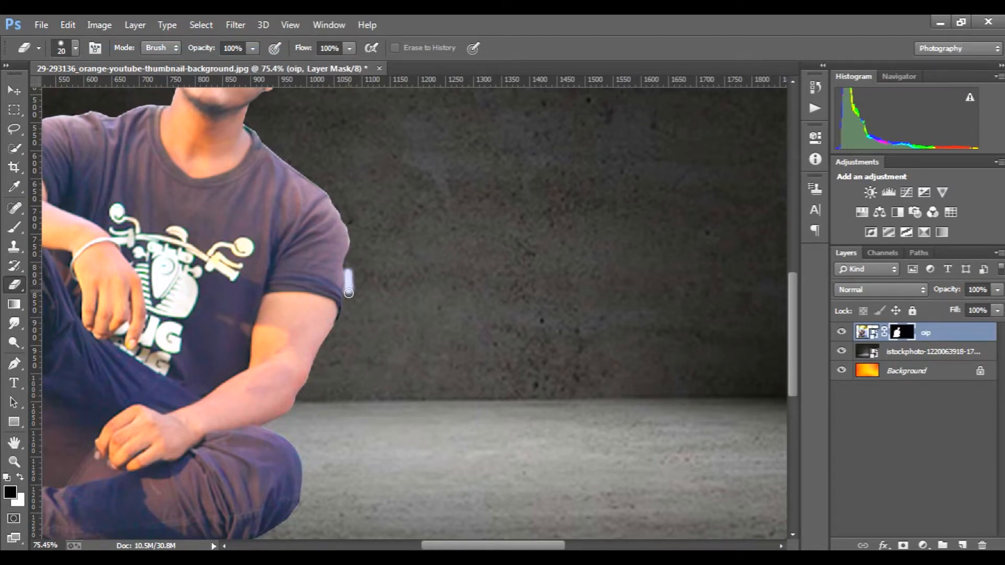
Undo the eraser stroke beside the sleeve and swap the colours to white foreground and black background.
click(67, 24)
click(94, 55)
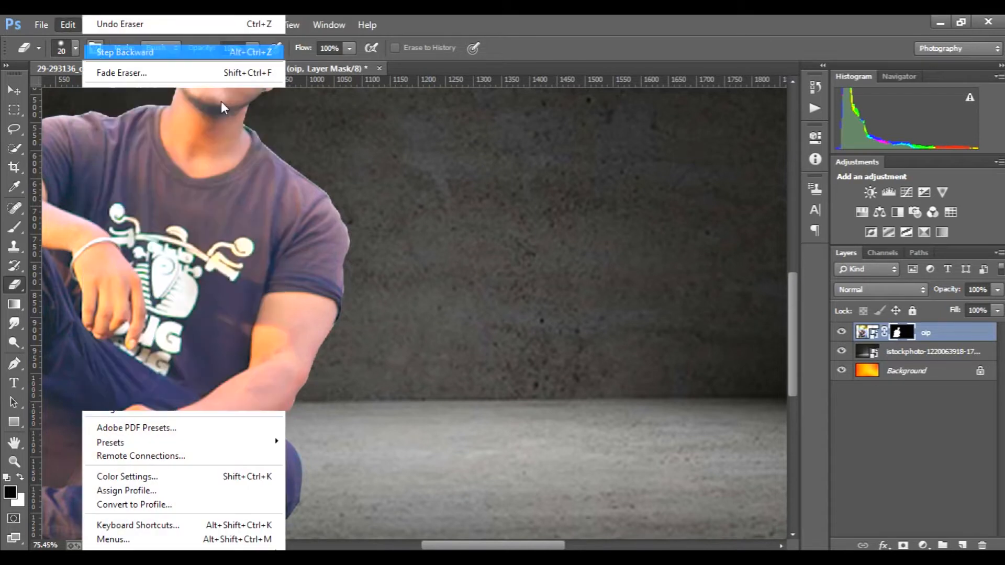
click(884, 492)
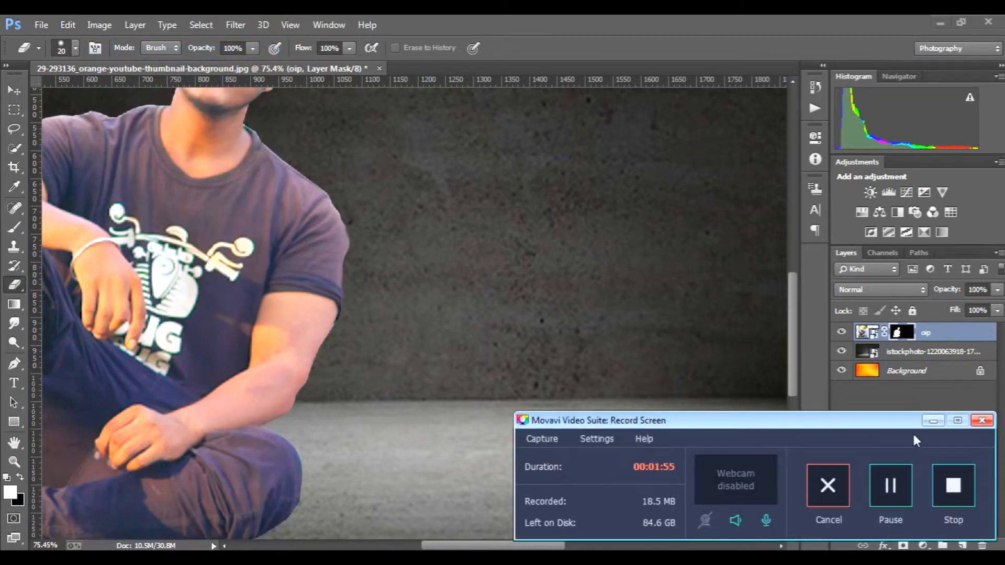
click(926, 423)
Erase the leftover fringe on the mask along the man's shoulder, neck and head with the 20 px eraser.
scroll(366, 241, up, 5)
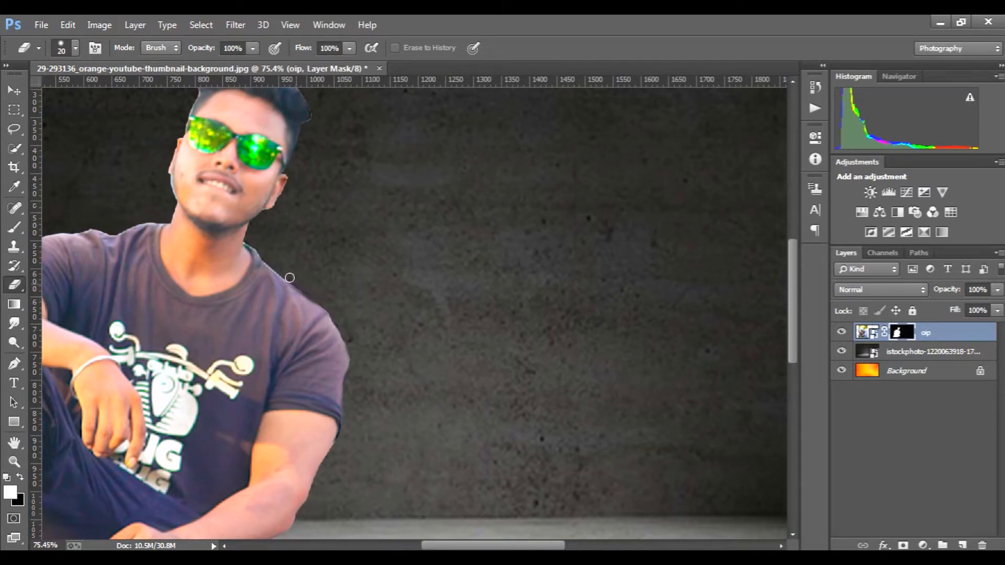
scroll(274, 254, up, 4)
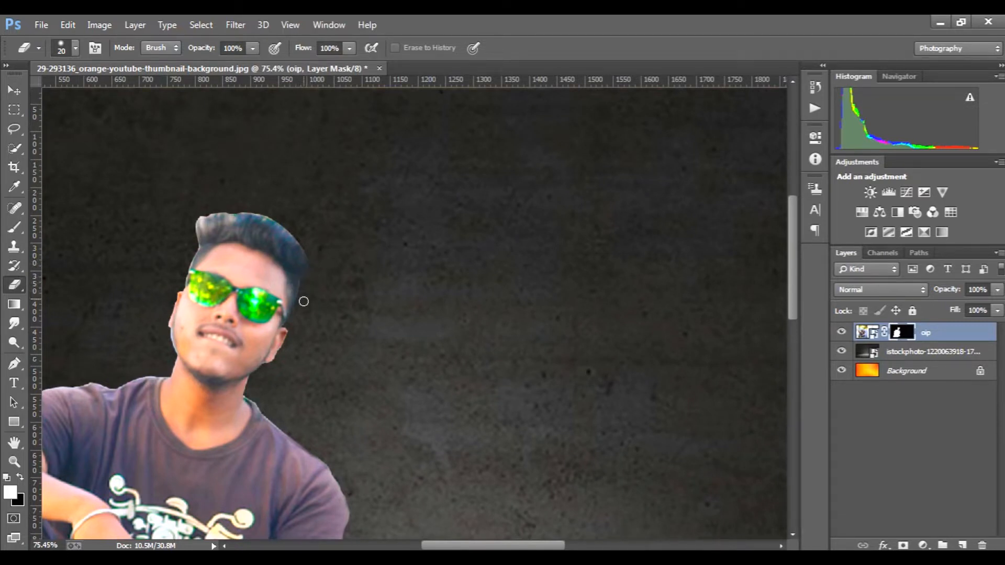
scroll(282, 298, up, 3)
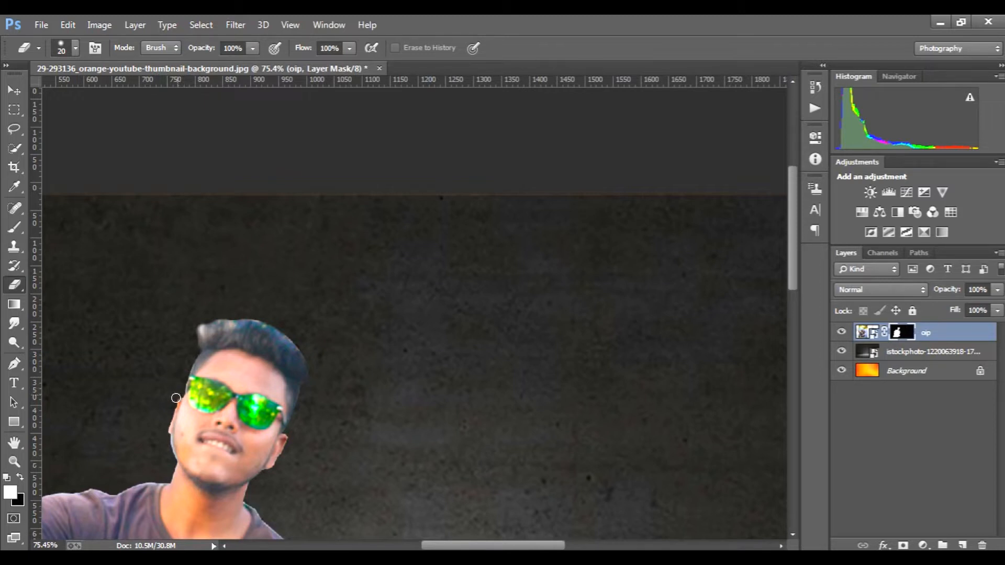
scroll(105, 385, down, 2)
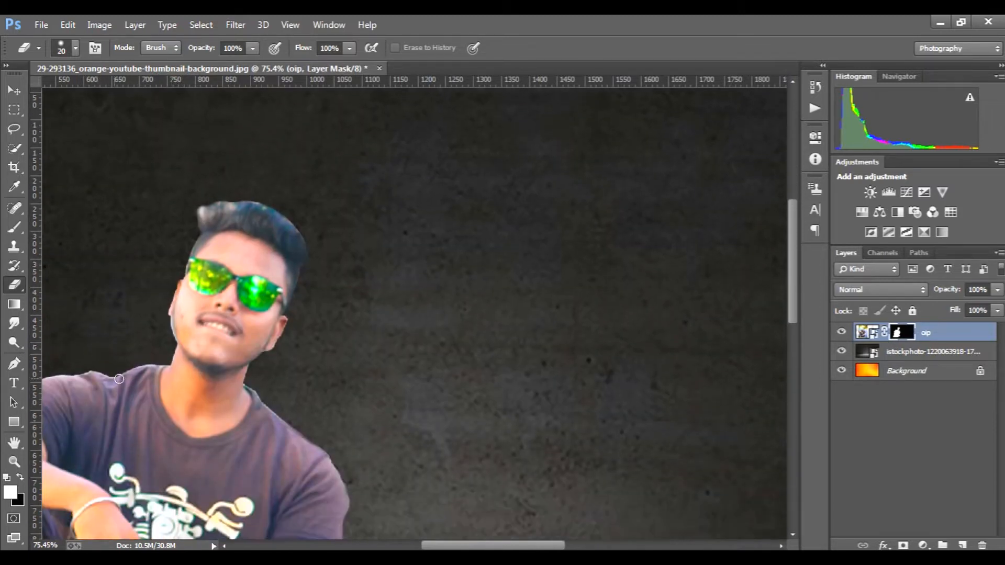
Reduce the eraser to 8 px and clean the mask edge along the raised knee, bent arm, sleeve and cheek.
scroll(195, 359, down, 3)
scroll(195, 359, up, 5)
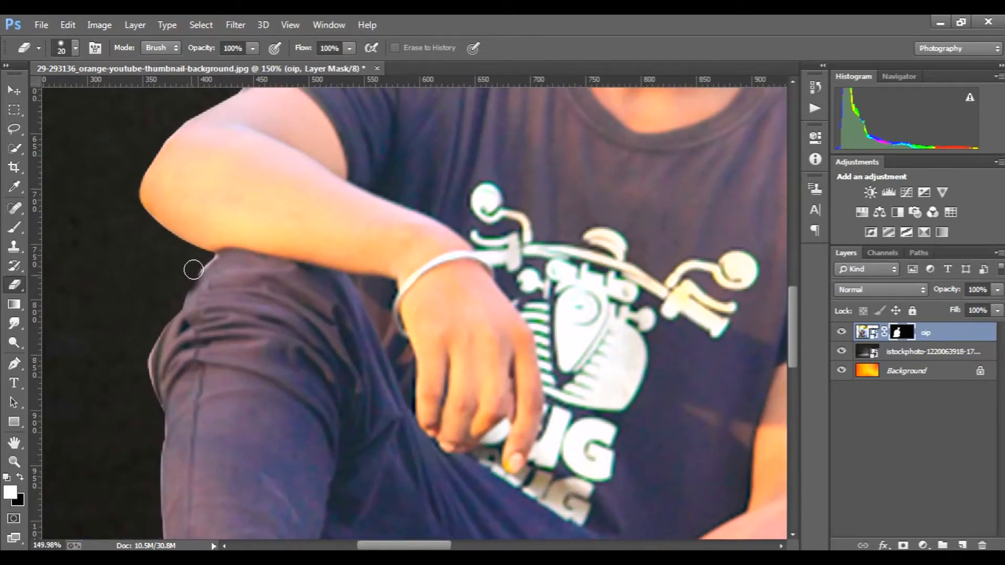
key(bracketleft)
key(bracketleft)
key(bracketleft)
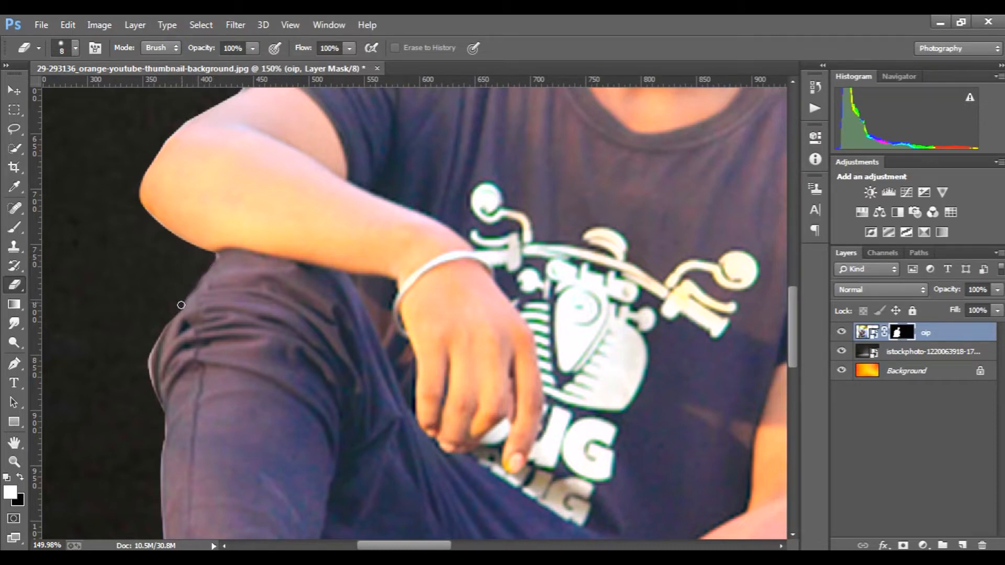
scroll(181, 305, up, 5)
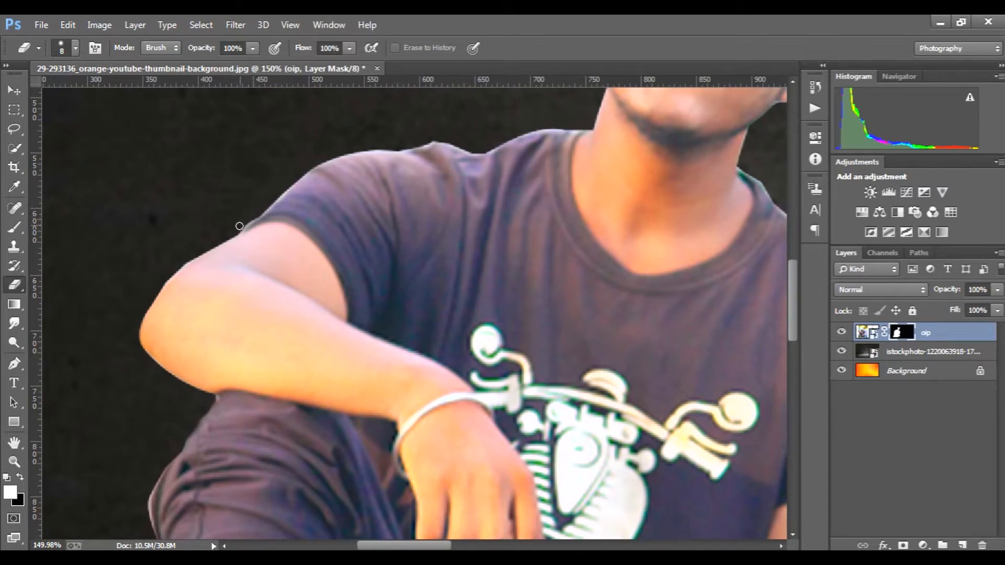
scroll(315, 255, up, 3)
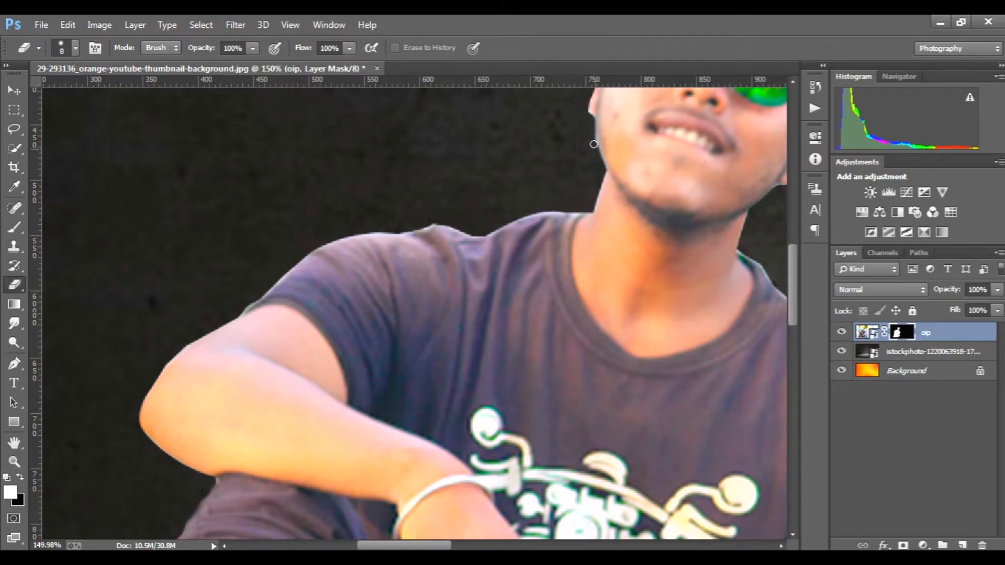
scroll(581, 168, up, 5)
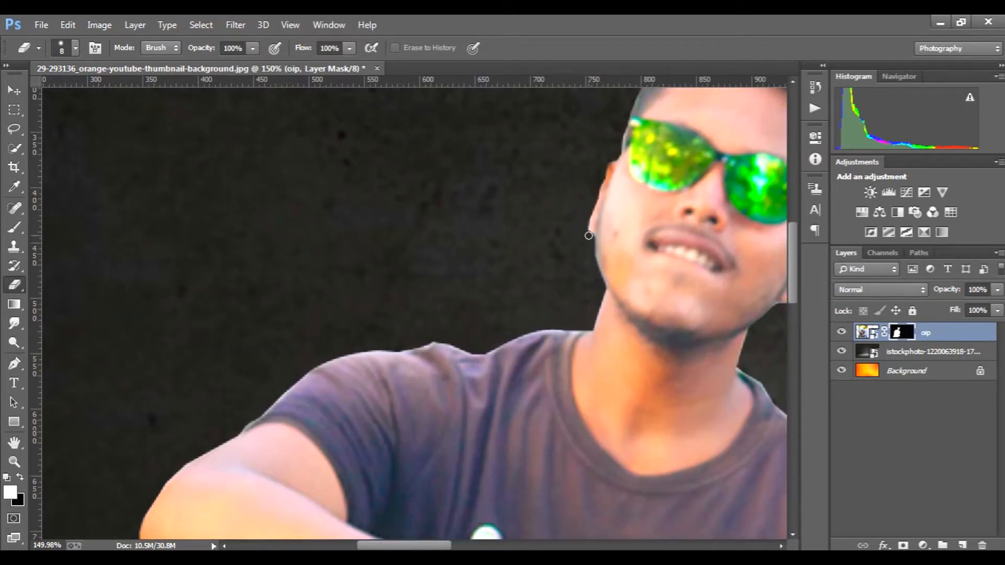
Erase the remaining fringe on the mask around the hair and down the side of the head to the ear.
scroll(549, 256, down, 5)
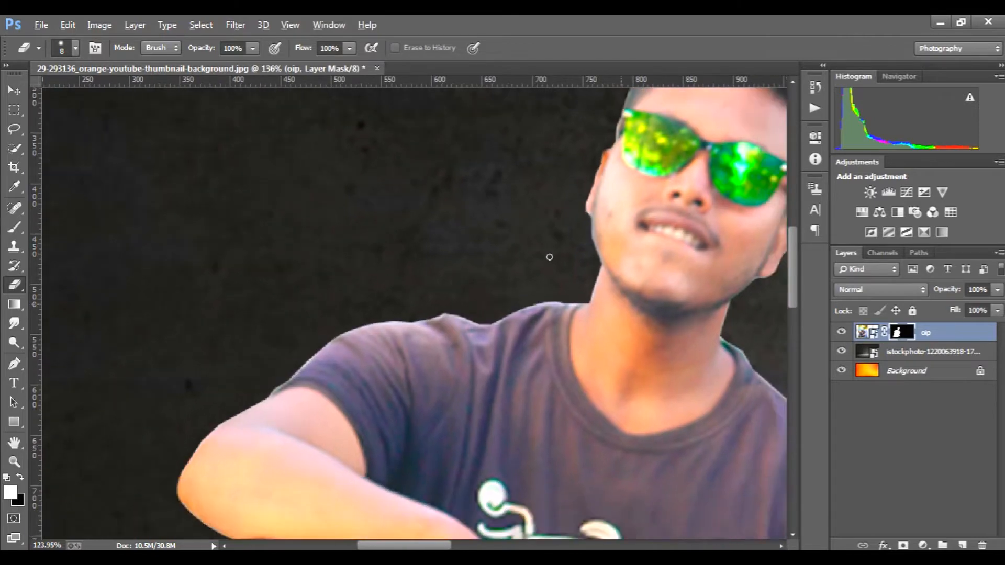
scroll(586, 196, up, 5)
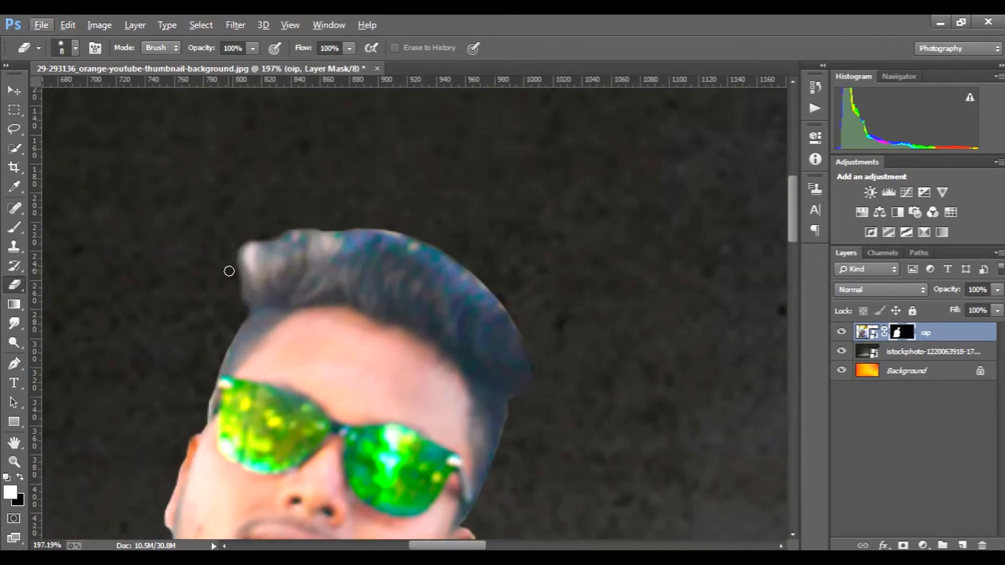
scroll(518, 352, down, 3)
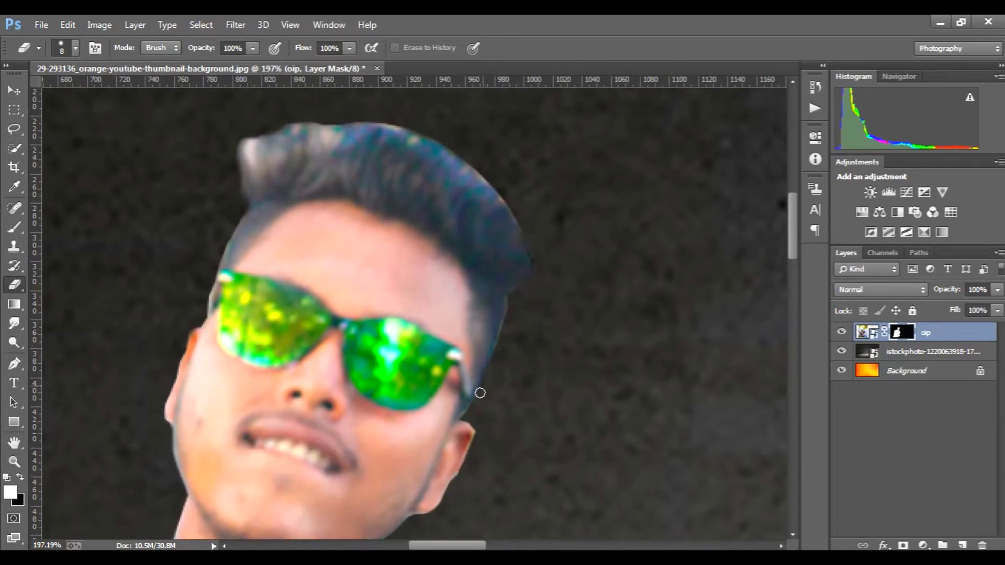
scroll(468, 415, down, 10)
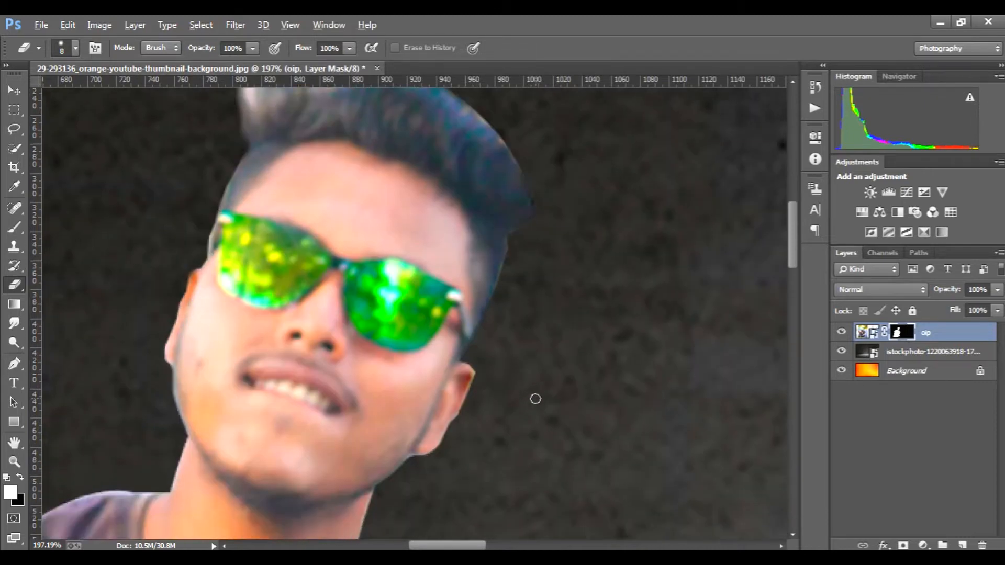
Erase the rough mask edge along the underside of the rear shoe with the 8 px eraser.
scroll(308, 421, up, 5)
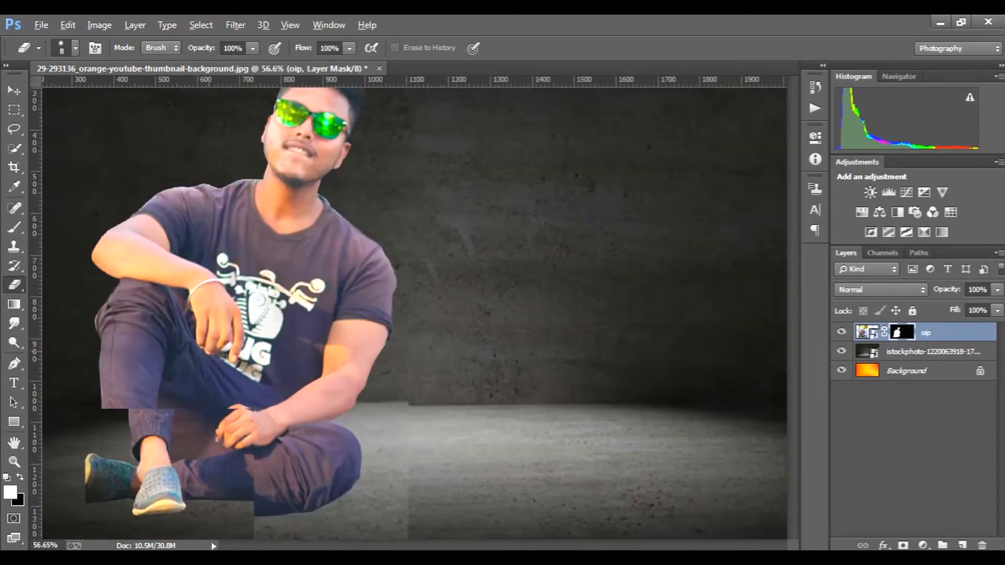
scroll(304, 419, down, 4)
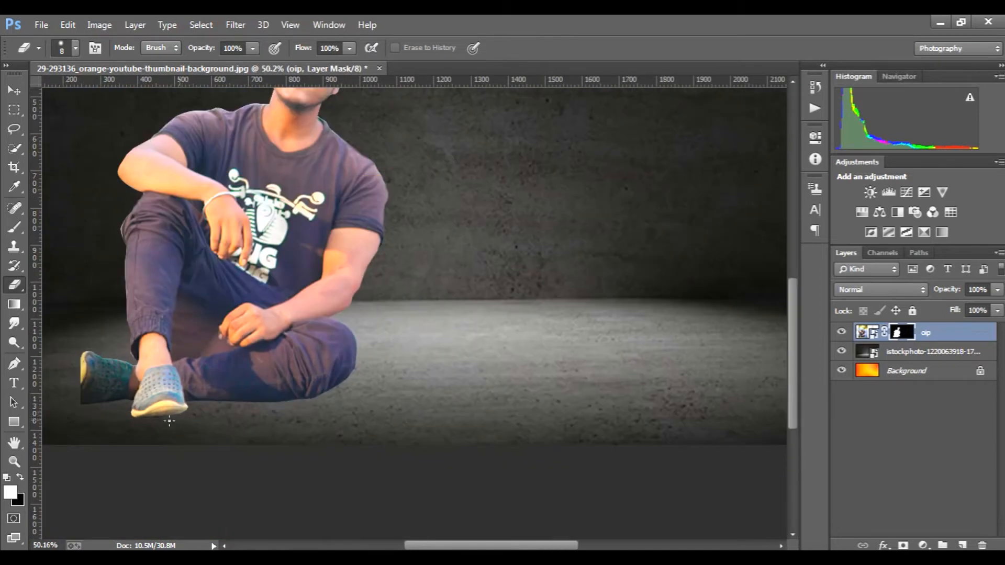
scroll(79, 393, up, 5)
scroll(97, 390, up, 3)
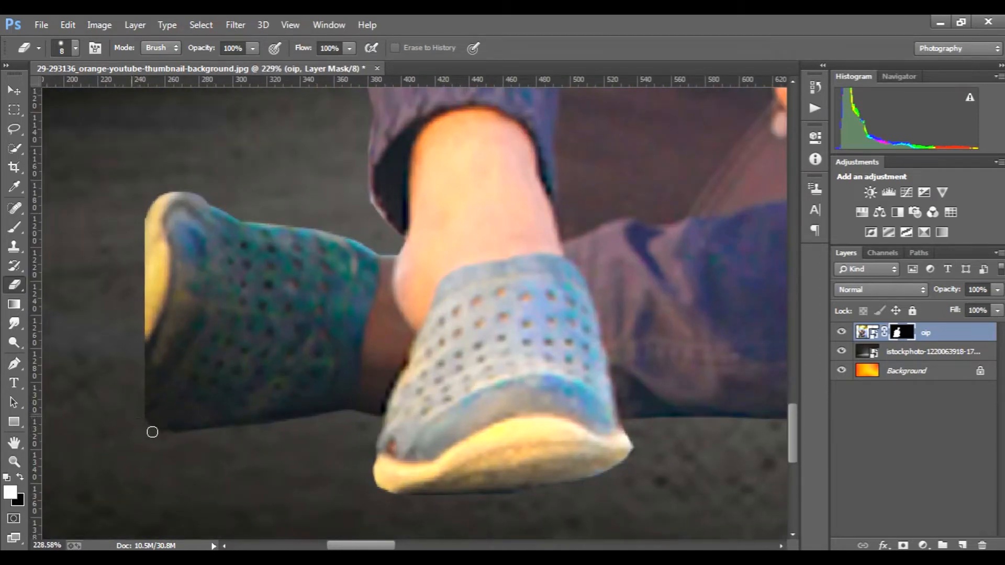
drag(206, 432, 149, 427)
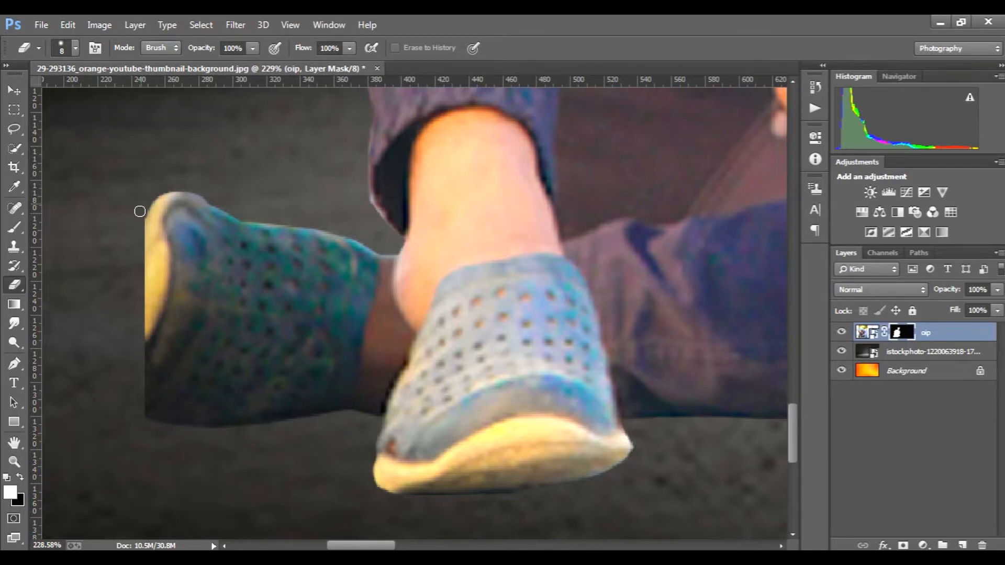
Try to clone-stamp the cut-off edge of the rear shoe, first on a duplicate of the oip layer and again on the original.
scroll(128, 251, down, 10)
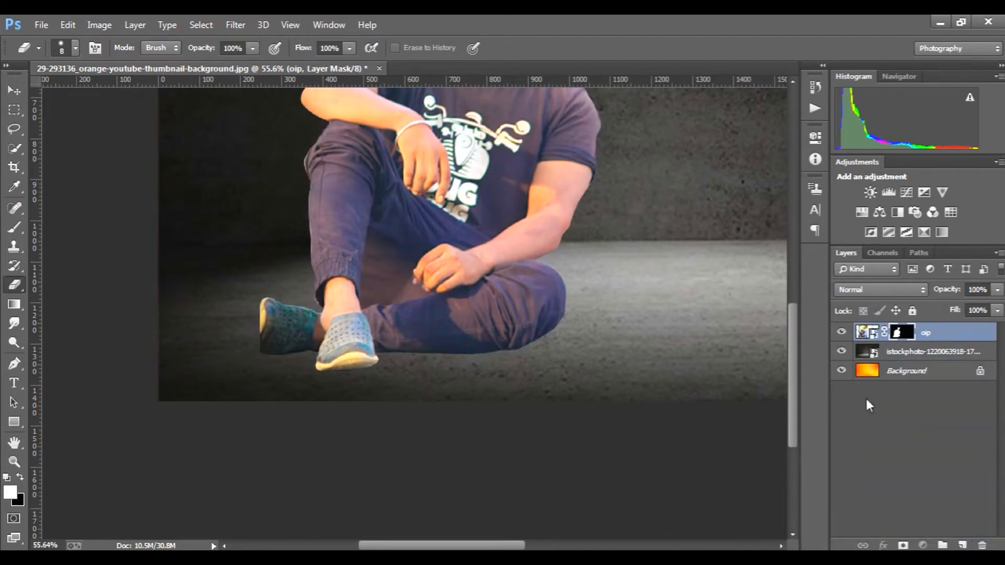
drag(954, 335, 962, 545)
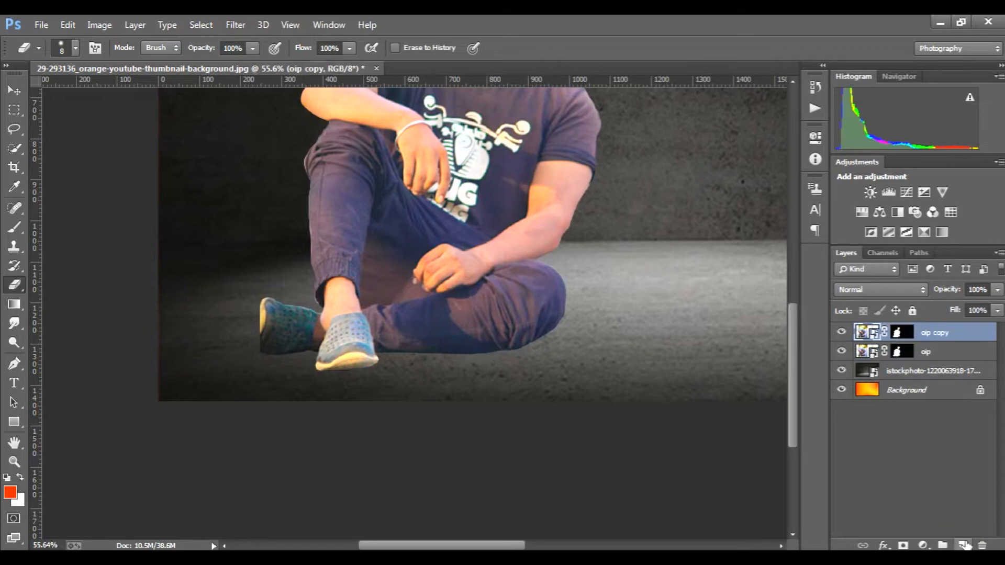
click(14, 247)
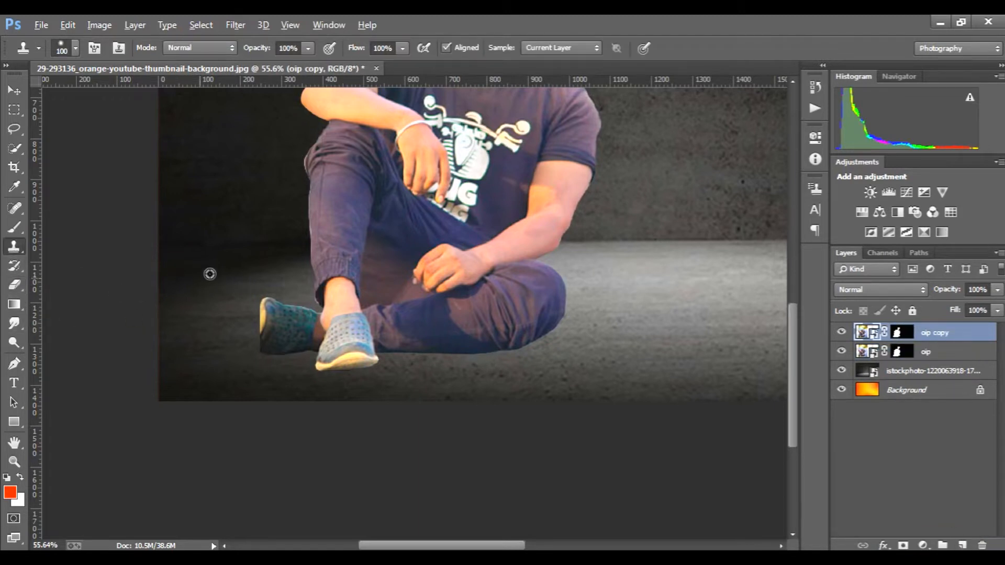
scroll(209, 278, up, 4)
scroll(284, 340, up, 2)
click(322, 366)
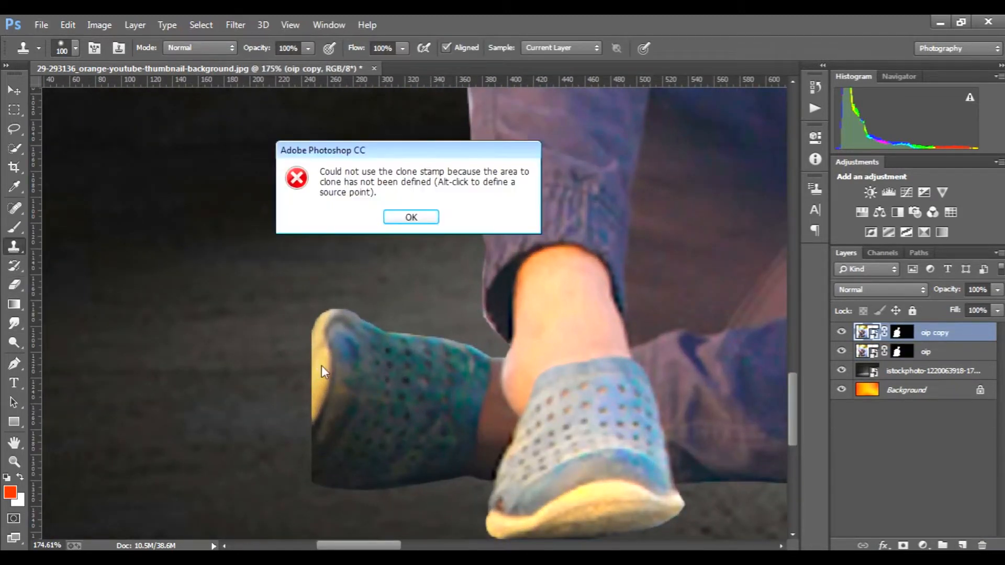
click(384, 220)
drag(939, 335, 982, 545)
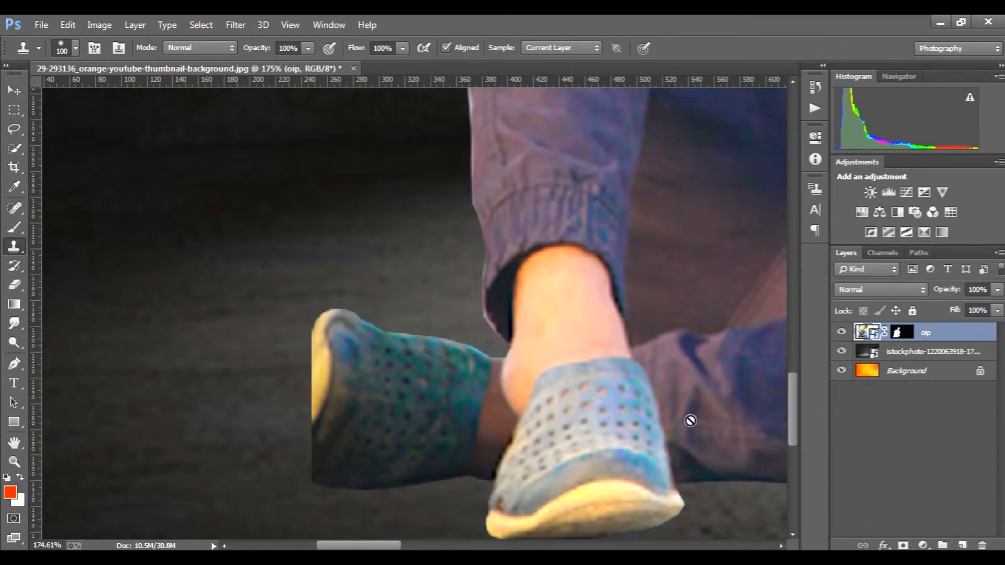
click(332, 359)
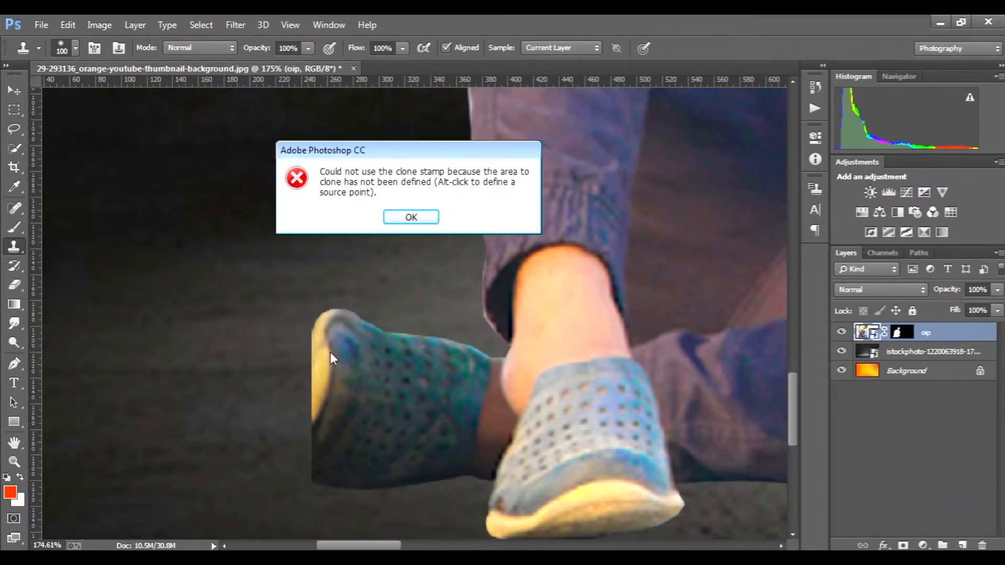
click(413, 224)
Add a black Outer Glow to the oip layer, adjusting the glow size slightly, and duplicate the layer with its effect.
scroll(457, 312, up, 3)
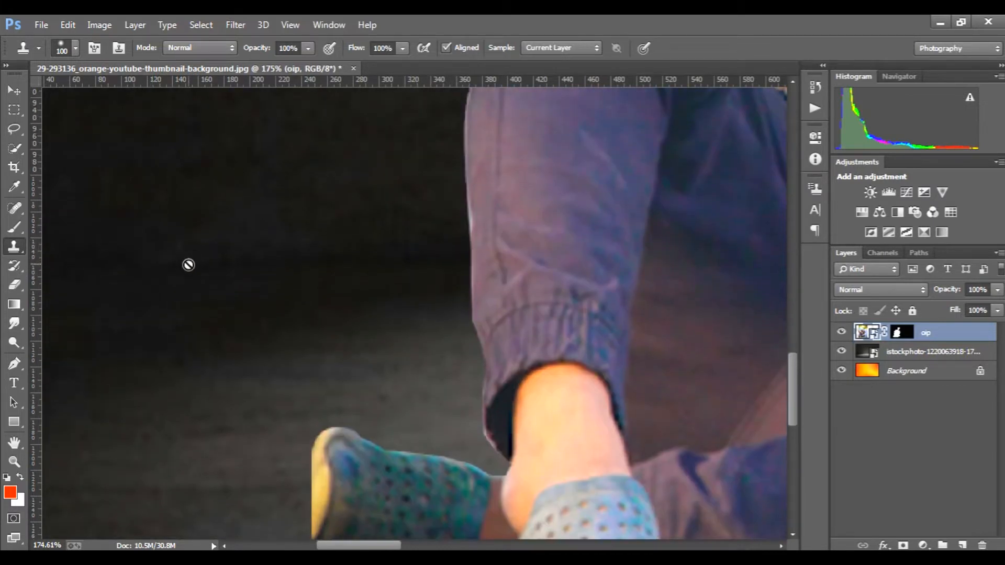
scroll(159, 243, up, 4)
click(12, 90)
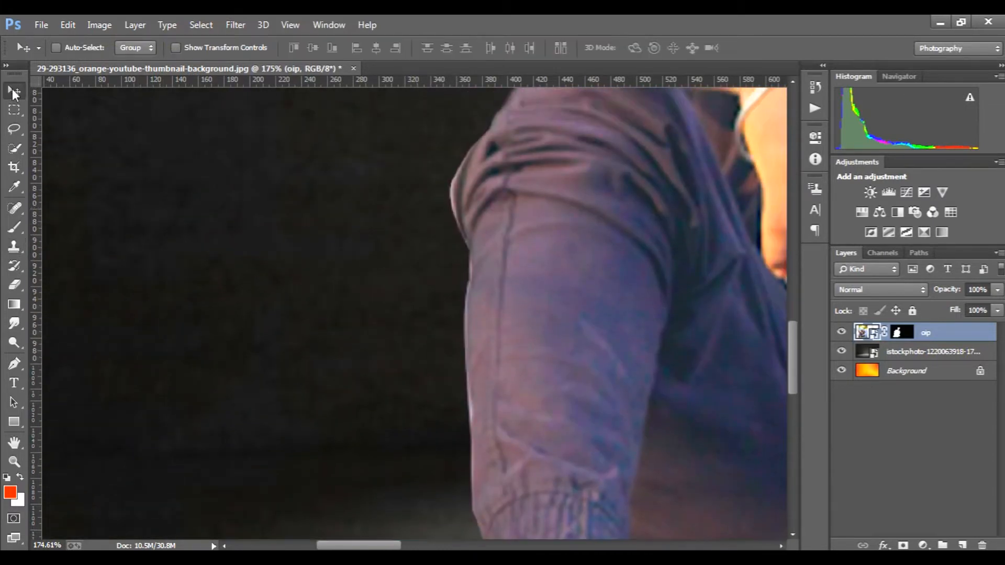
scroll(449, 343, down, 8)
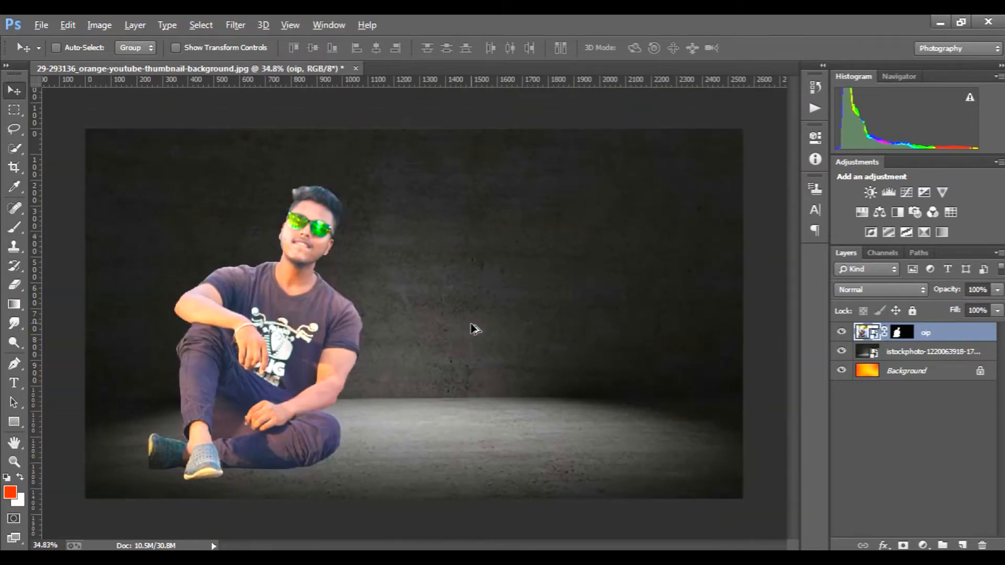
scroll(345, 293, up, 1)
scroll(331, 308, down, 3)
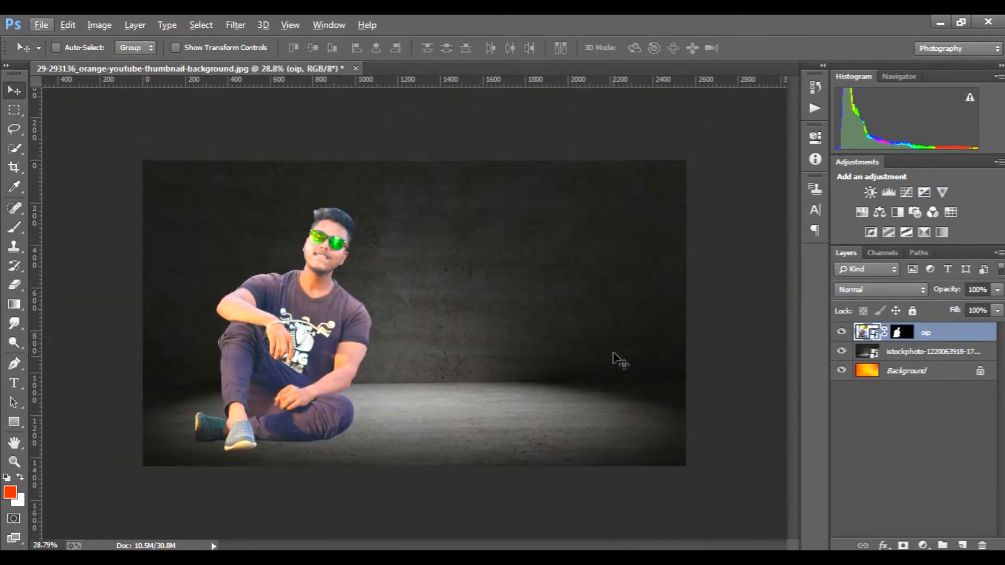
double_click(994, 333)
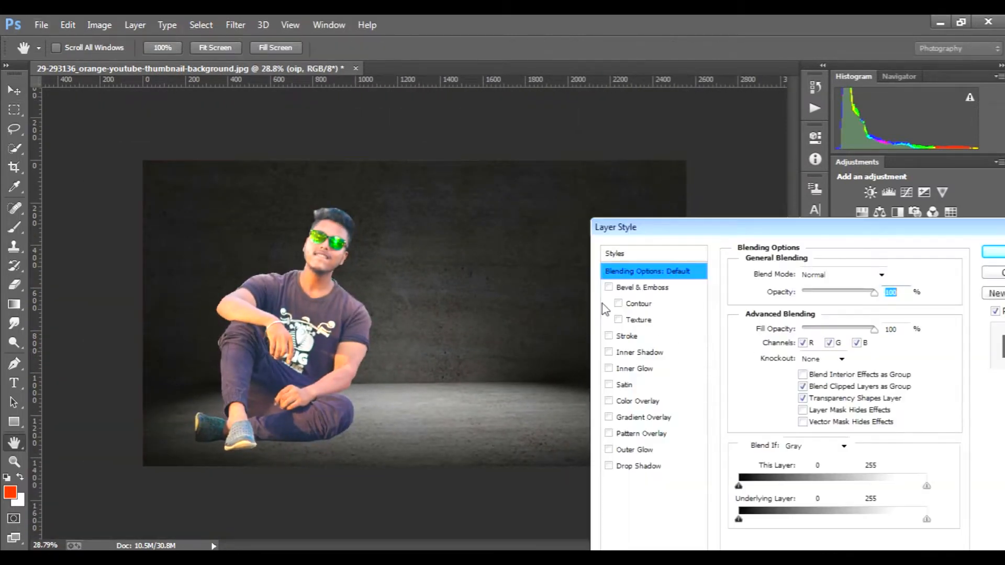
click(636, 449)
click(773, 330)
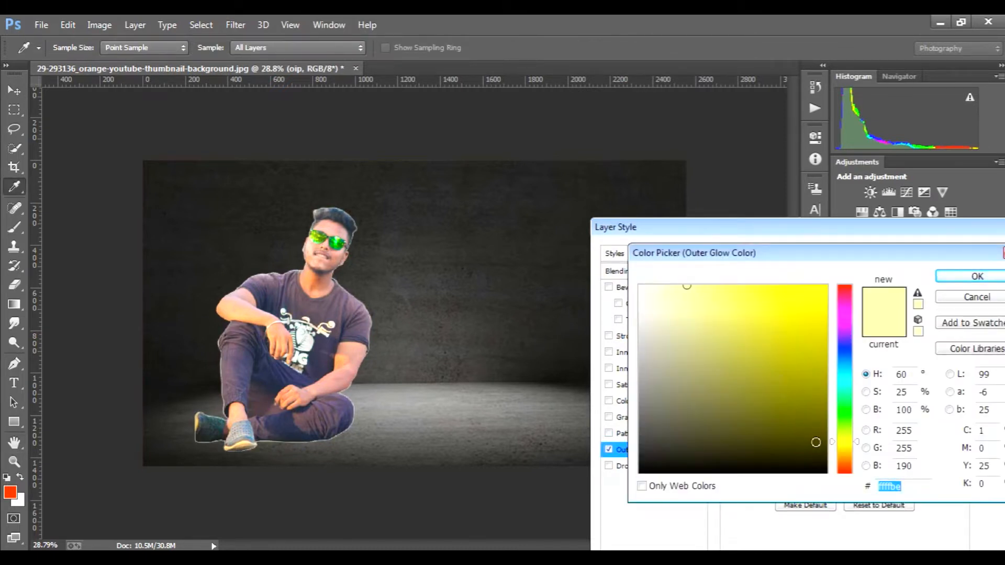
click(787, 474)
click(952, 277)
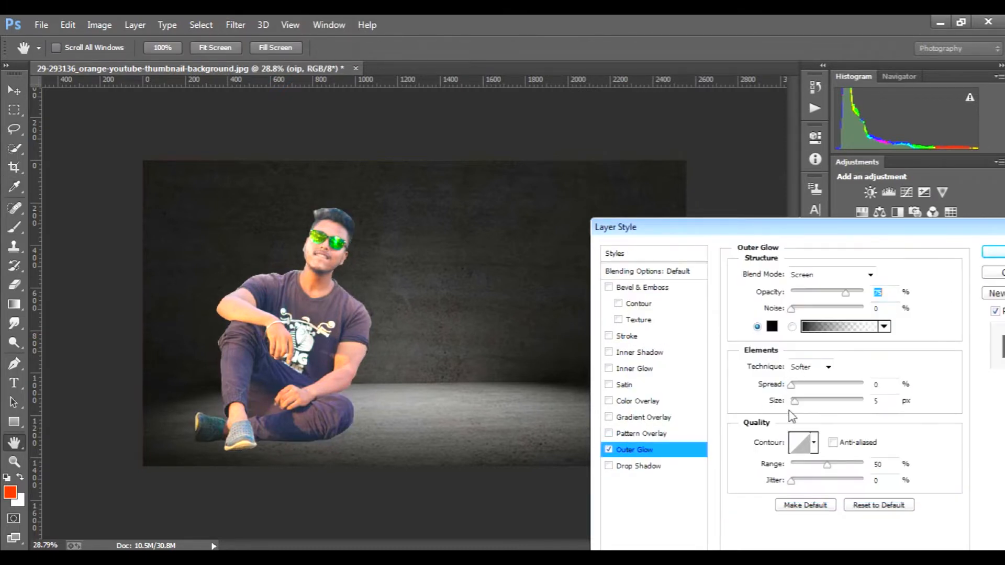
mouse_move(795, 402)
mouse_down()
mouse_move(883, 404)
mouse_move(800, 404)
mouse_up()
click(989, 252)
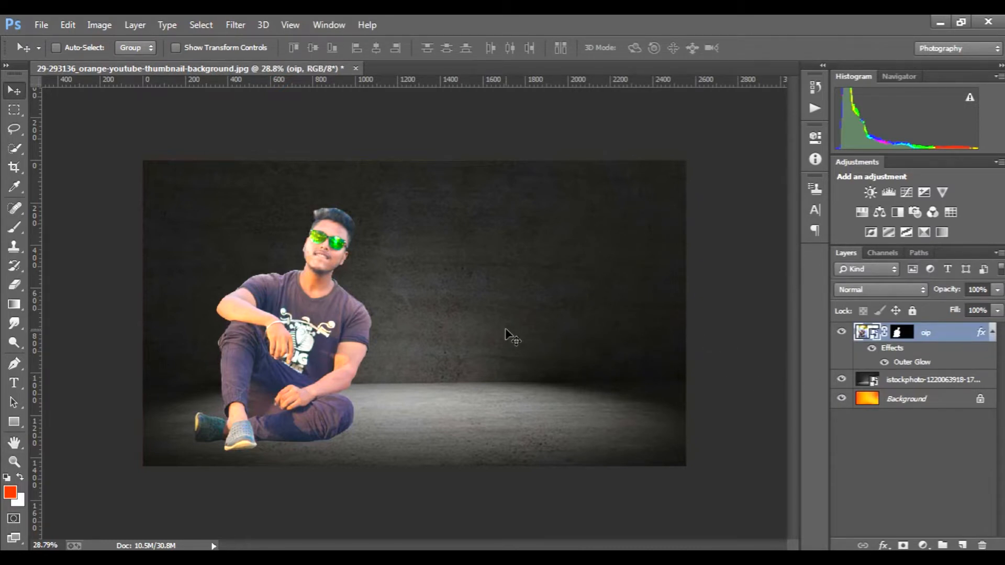
key(ctrl+j)
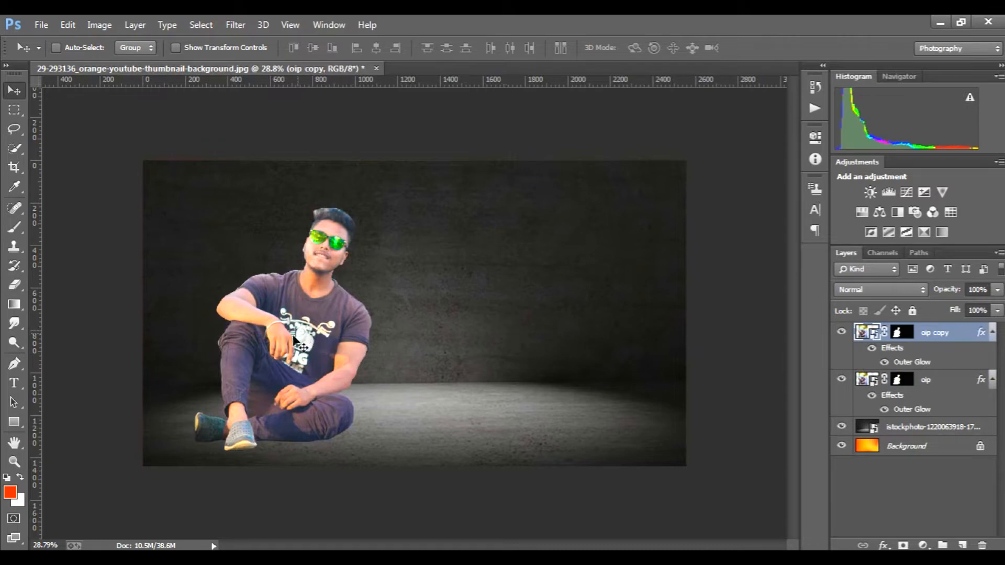
Try a second copy of the man shifted to the right and stacked below the first copy.
drag(313, 343, 385, 348)
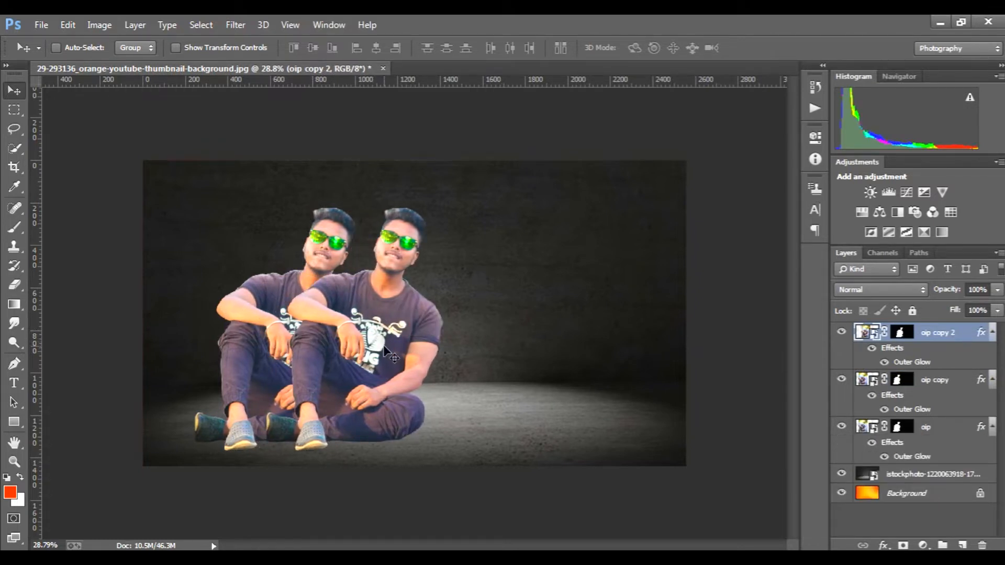
drag(368, 360, 338, 362)
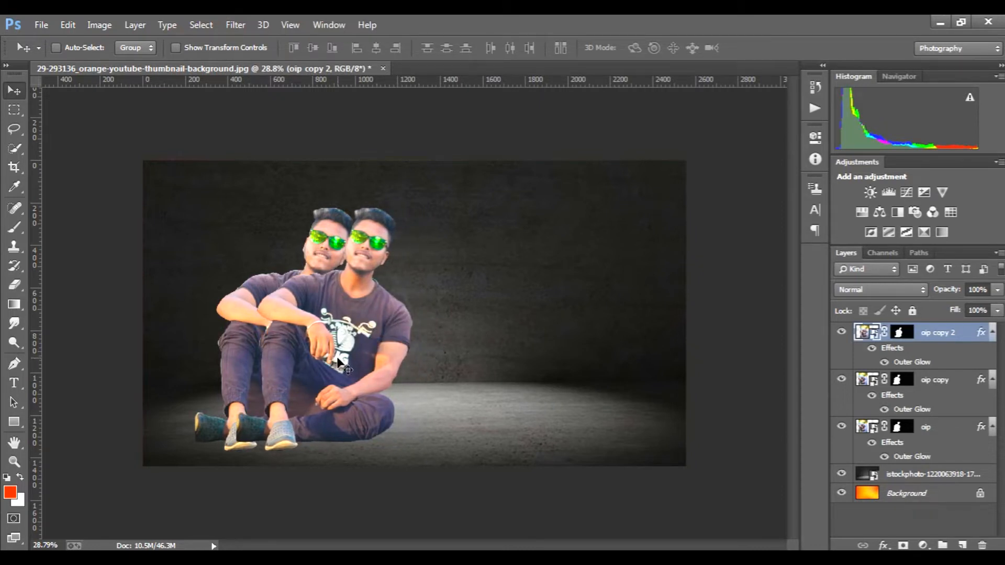
drag(939, 334, 942, 416)
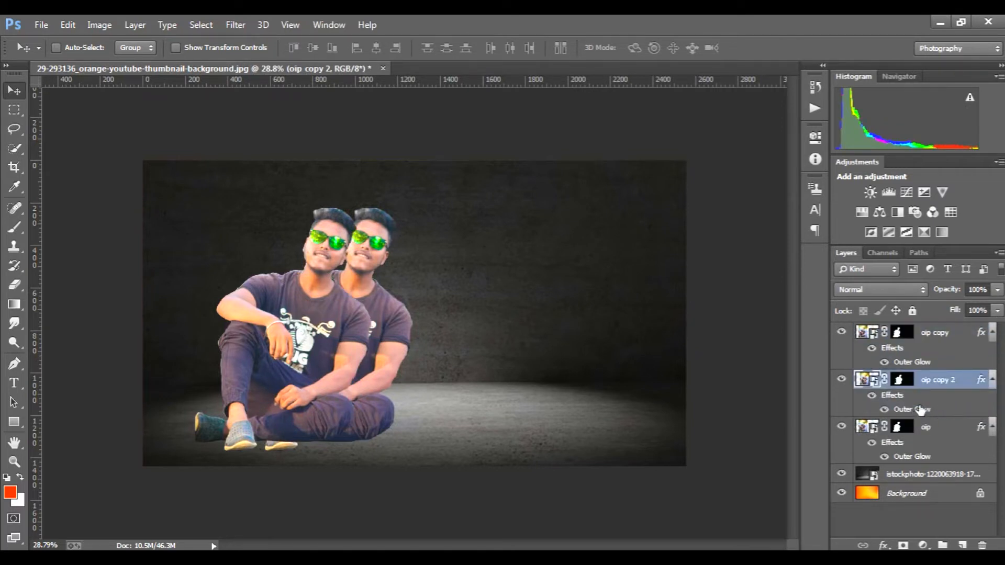
drag(935, 386, 982, 545)
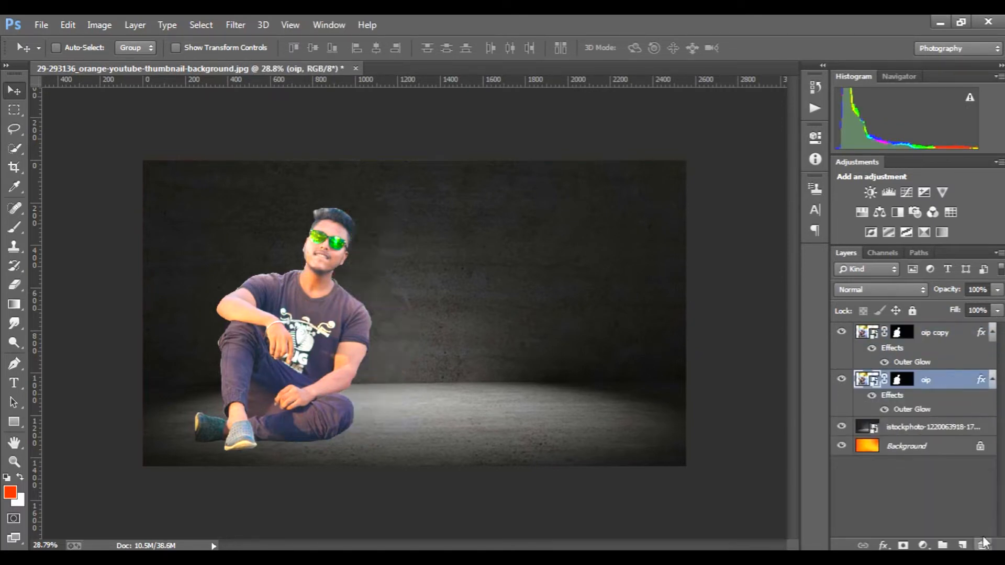
Offset the oip copy to the right behind the oip layer and lower its opacity to 31%.
click(915, 341)
drag(299, 328, 347, 328)
drag(937, 335, 936, 422)
click(997, 289)
drag(947, 307, 946, 306)
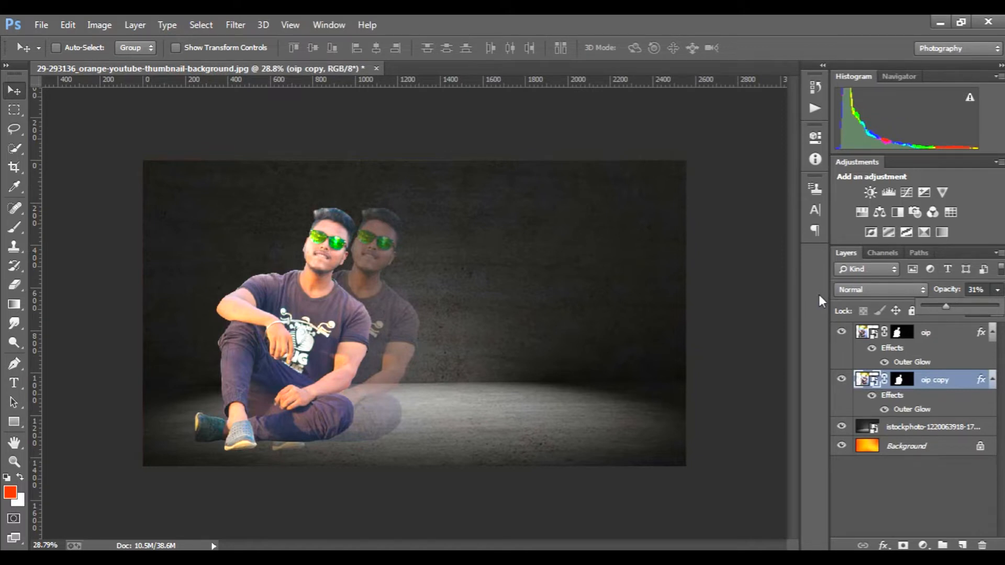
Try a Gradient Map adjustment layer over the faded copy and the background.
click(925, 234)
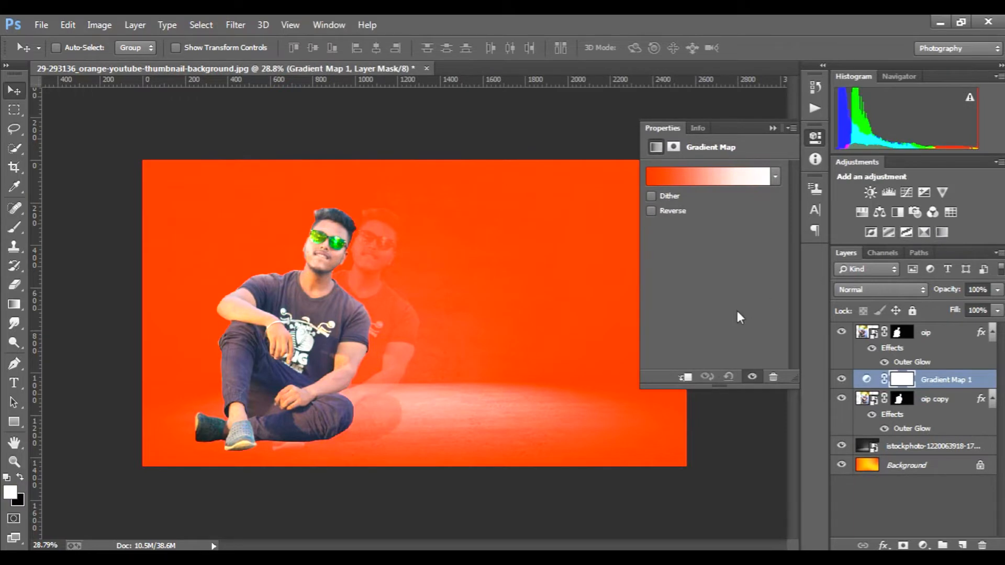
click(773, 128)
drag(945, 386, 982, 546)
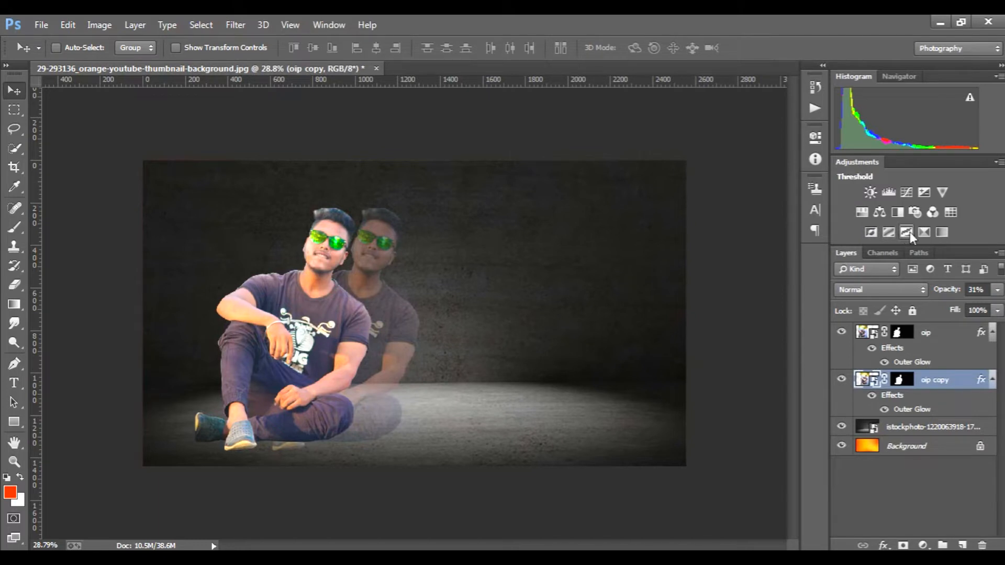
Try a Selective Color adjustment on Blacks with cyan at +79, reduced to +7 and +2.
double_click(923, 233)
click(718, 195)
click(722, 300)
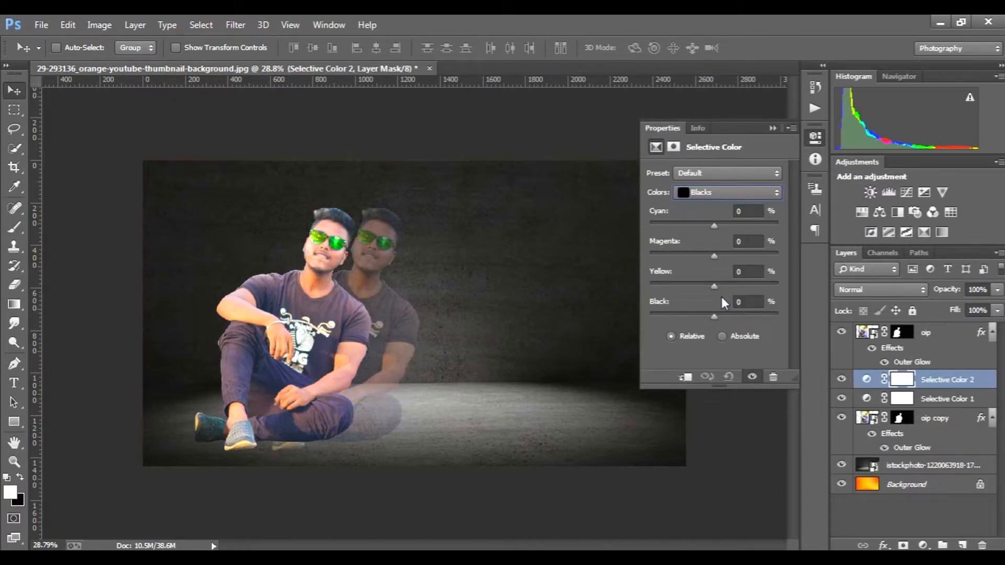
drag(712, 226, 771, 230)
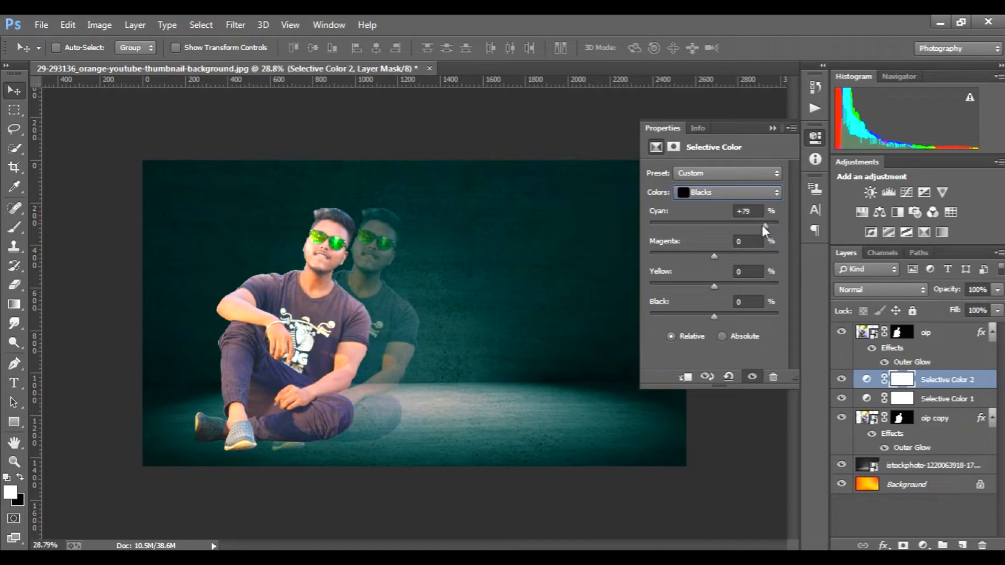
mouse_move(722, 225)
mouse_down()
mouse_move(650, 227)
mouse_move(714, 230)
mouse_up()
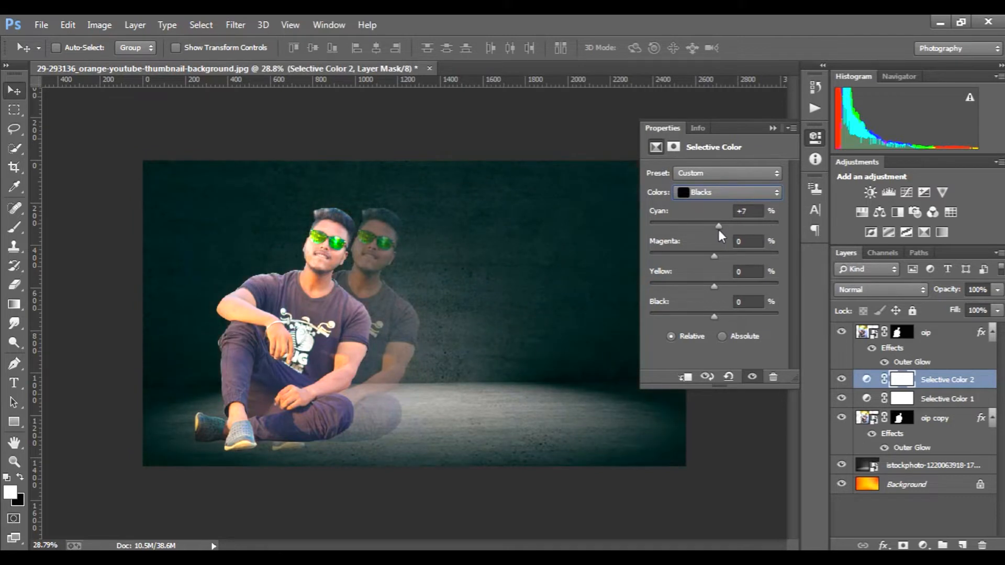
drag(718, 231, 713, 233)
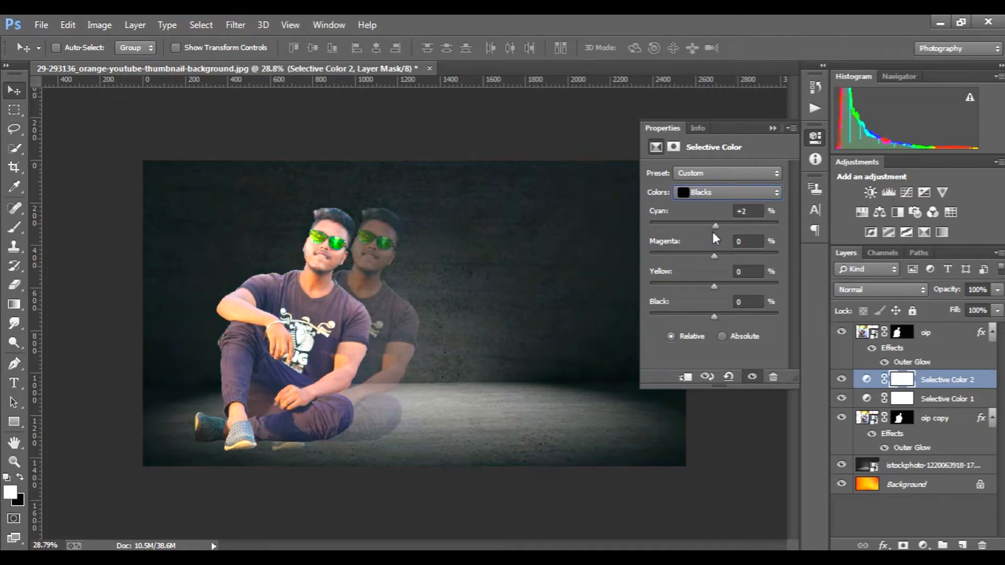
drag(971, 379, 982, 545)
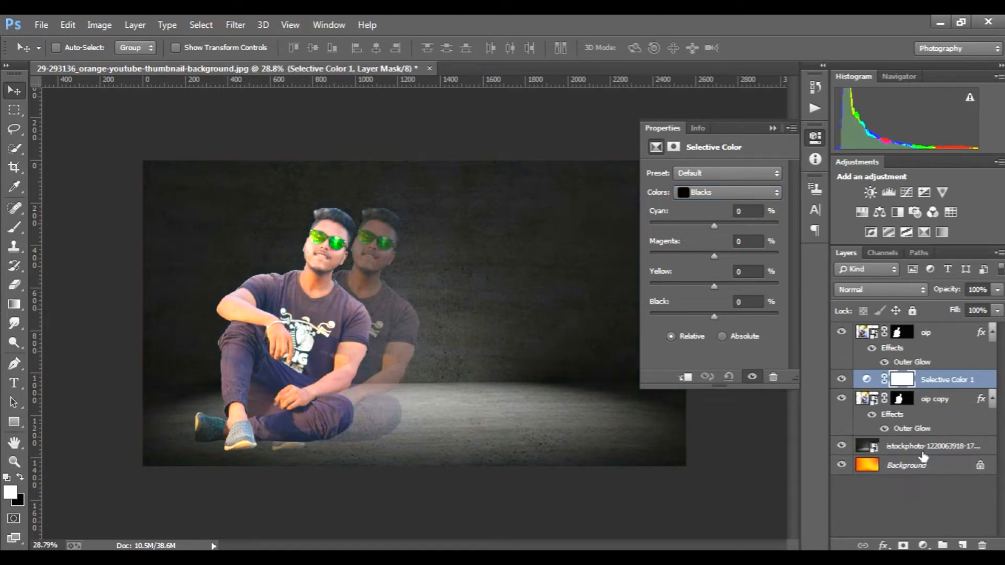
click(772, 128)
drag(963, 388, 982, 545)
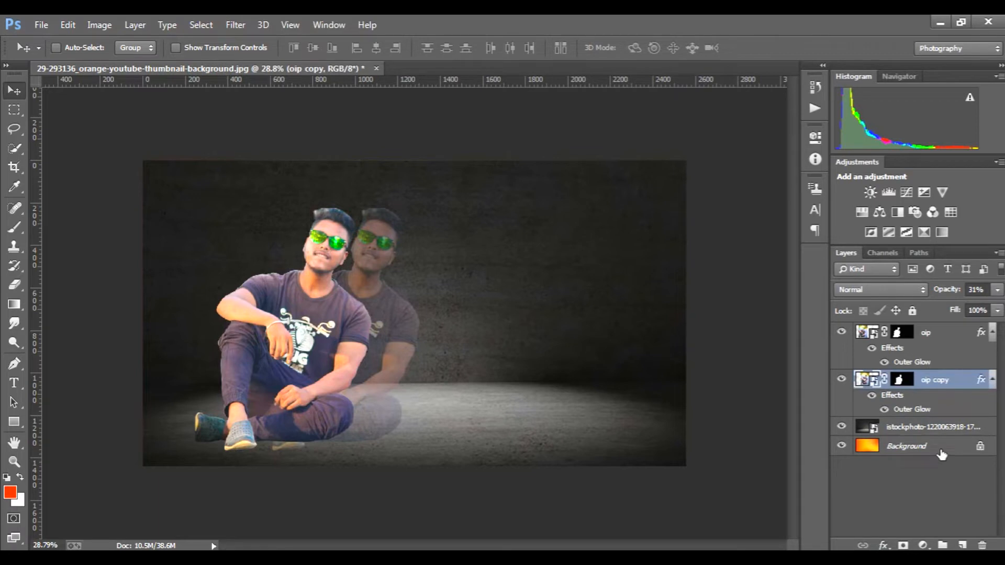
Try an opacity of 75% on the front oip layer.
click(941, 339)
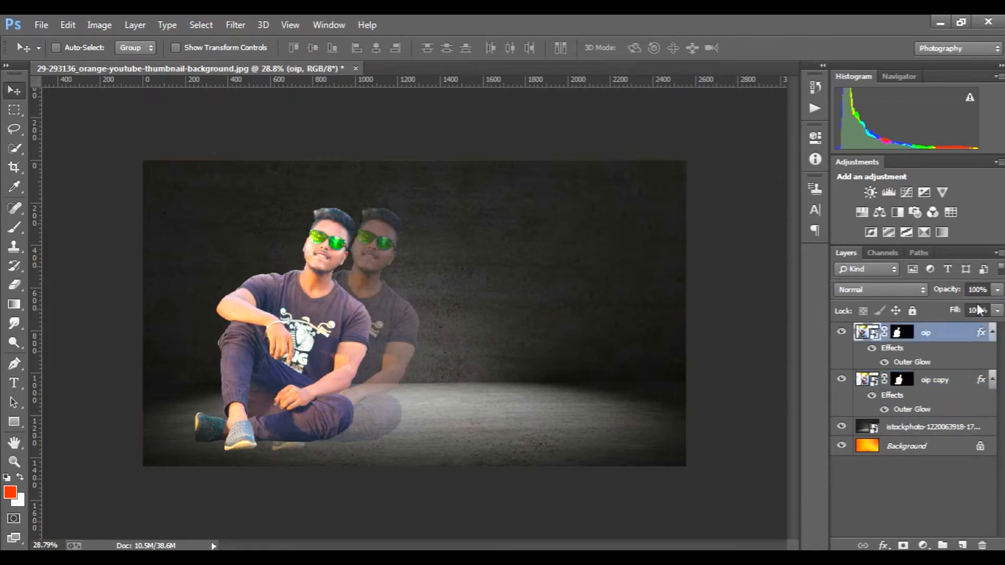
click(998, 289)
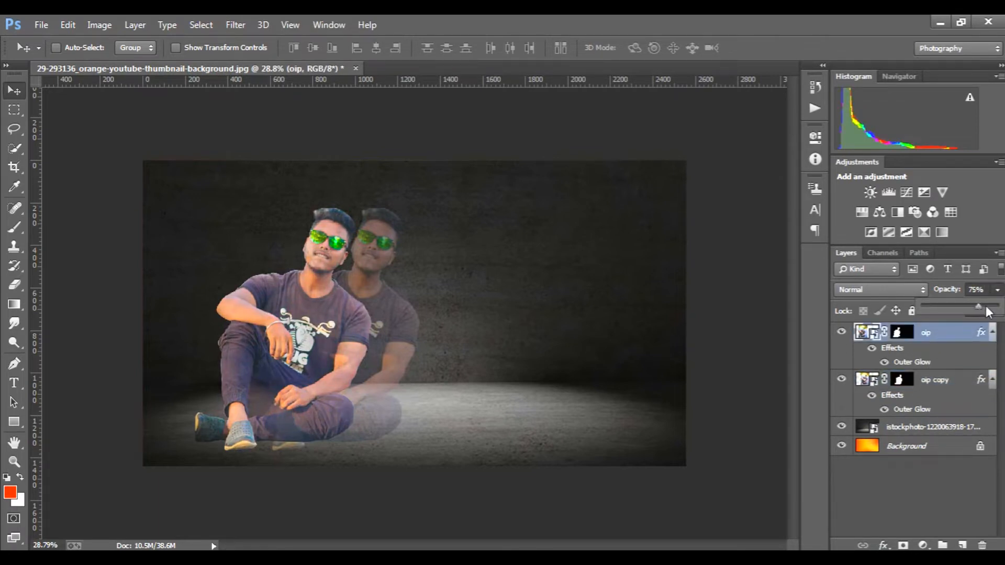
click(957, 388)
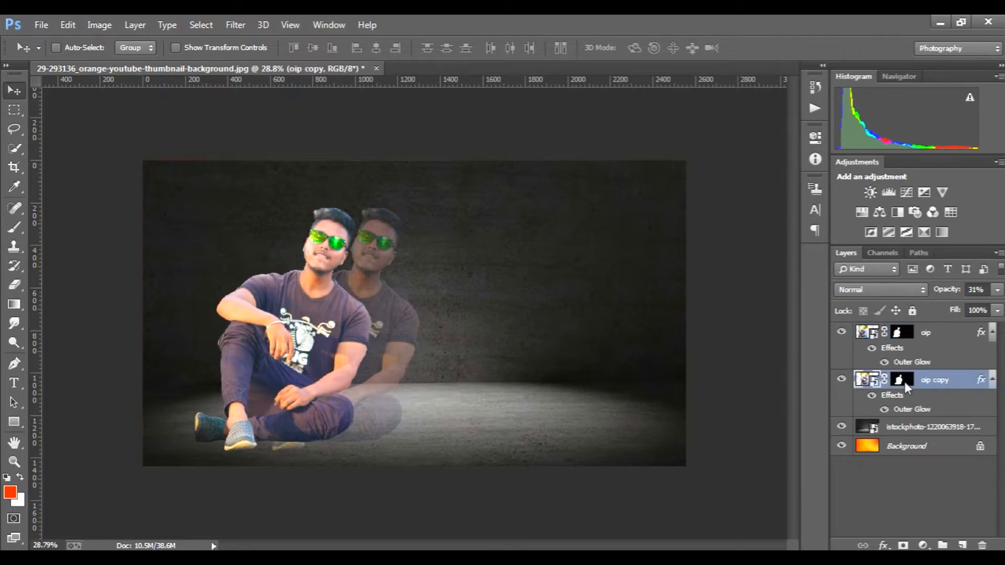
right_click(906, 386)
click(961, 381)
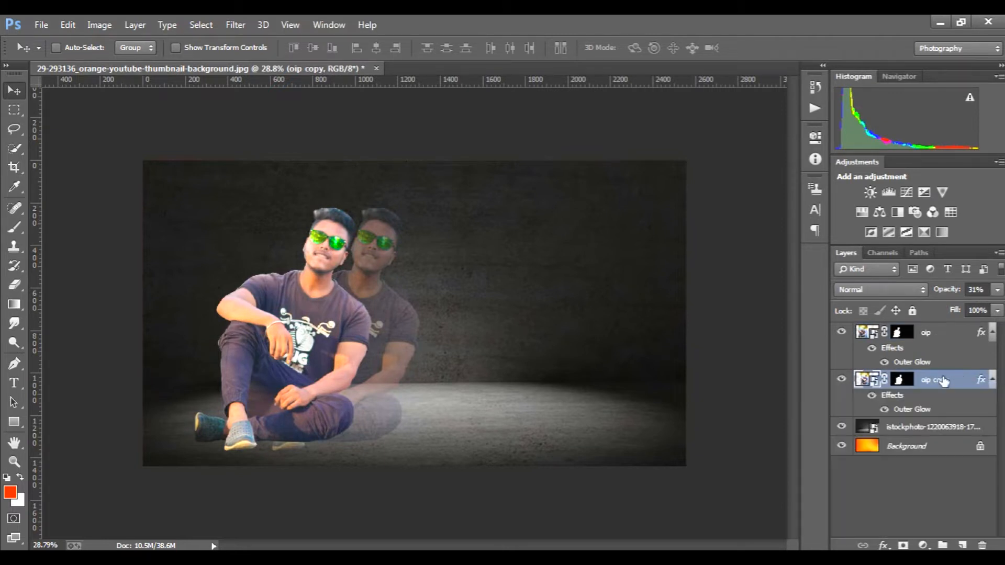
Select the oip copy's layer mask and set the layer's opacity to 38%.
click(901, 379)
right_click(900, 381)
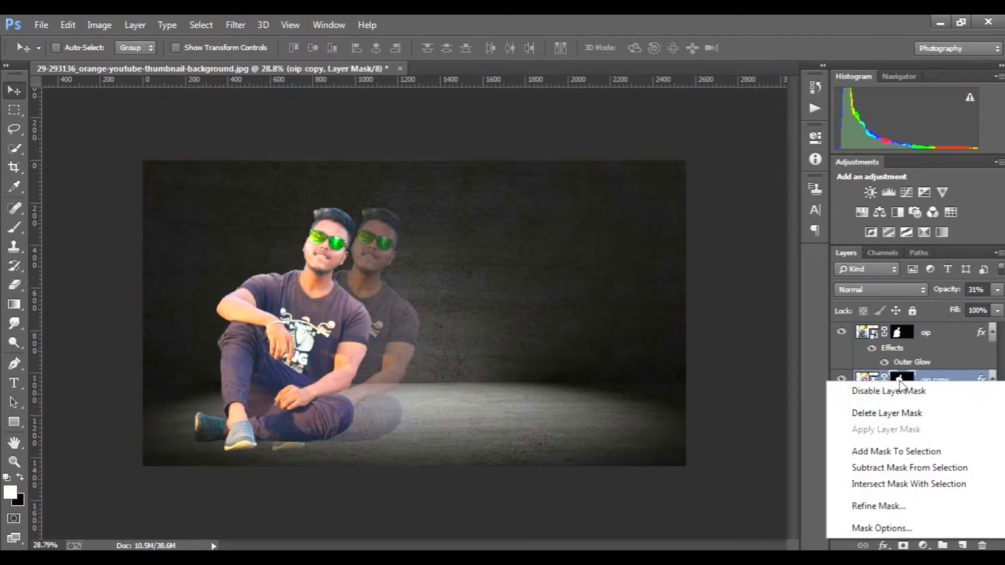
click(948, 379)
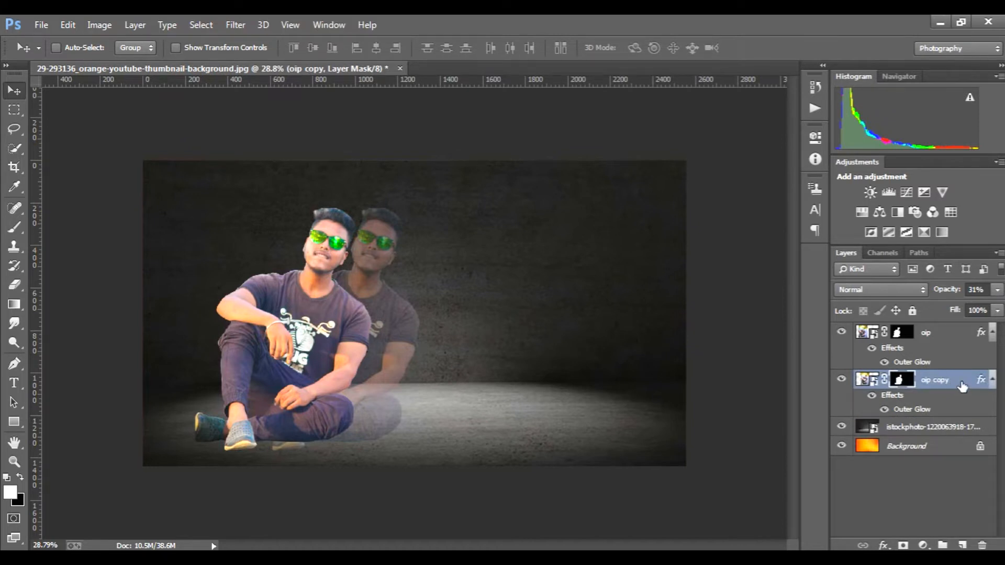
click(998, 290)
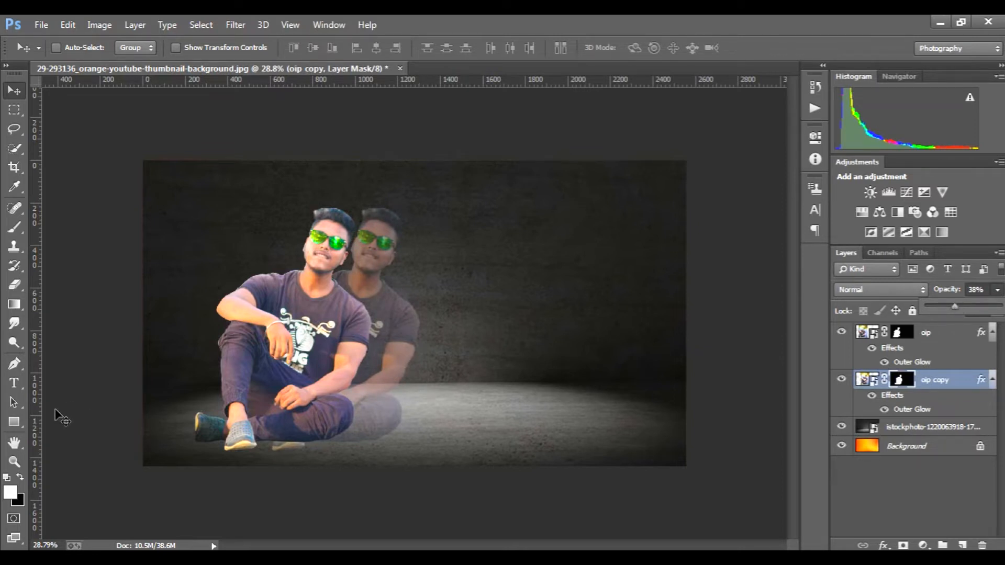
Try hiding the faded copy by painting black over it with a 500 px brush on the oip copy's layer mask.
click(15, 226)
click(20, 476)
mouse_move(371, 226)
mouse_down()
mouse_move(335, 321)
mouse_move(367, 232)
mouse_move(307, 274)
mouse_move(375, 306)
mouse_move(381, 208)
mouse_move(392, 222)
mouse_move(409, 302)
mouse_move(380, 457)
mouse_move(423, 372)
mouse_move(430, 316)
mouse_move(391, 408)
mouse_move(343, 465)
mouse_up()
mouse_move(412, 328)
mouse_down()
mouse_move(382, 328)
mouse_move(291, 427)
mouse_move(341, 344)
mouse_move(321, 402)
mouse_move(362, 432)
mouse_move(250, 406)
mouse_up()
mouse_move(319, 399)
mouse_down()
mouse_move(383, 209)
mouse_move(386, 388)
mouse_move(408, 283)
mouse_move(399, 315)
mouse_up()
key(bracketright)
key(bracketright)
key(bracketright)
key(bracketright)
key(bracketright)
key(bracketright)
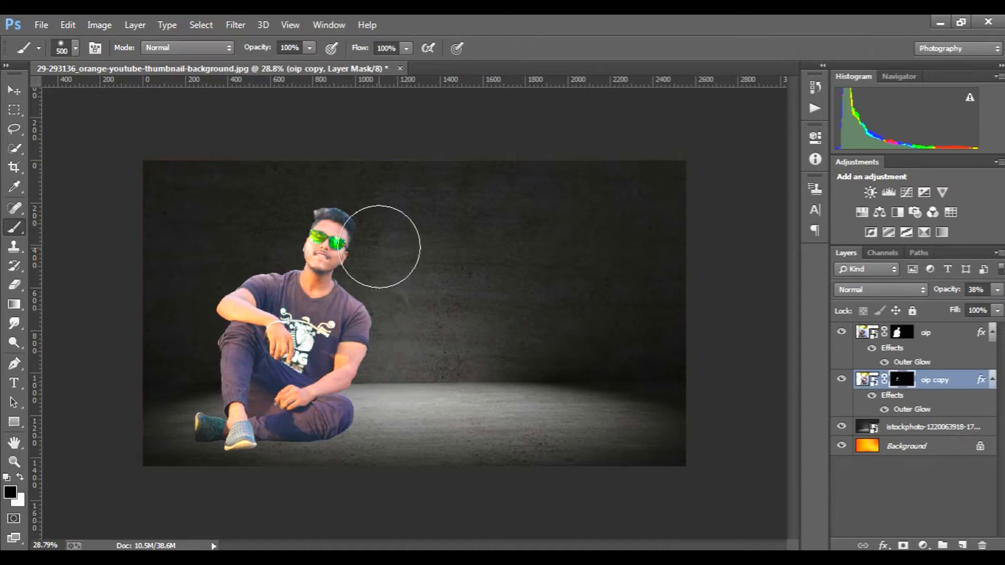
Try raising the oip copy's opacity to 100% and masking out its remaining traces beside the man.
click(997, 291)
drag(969, 311, 1003, 308)
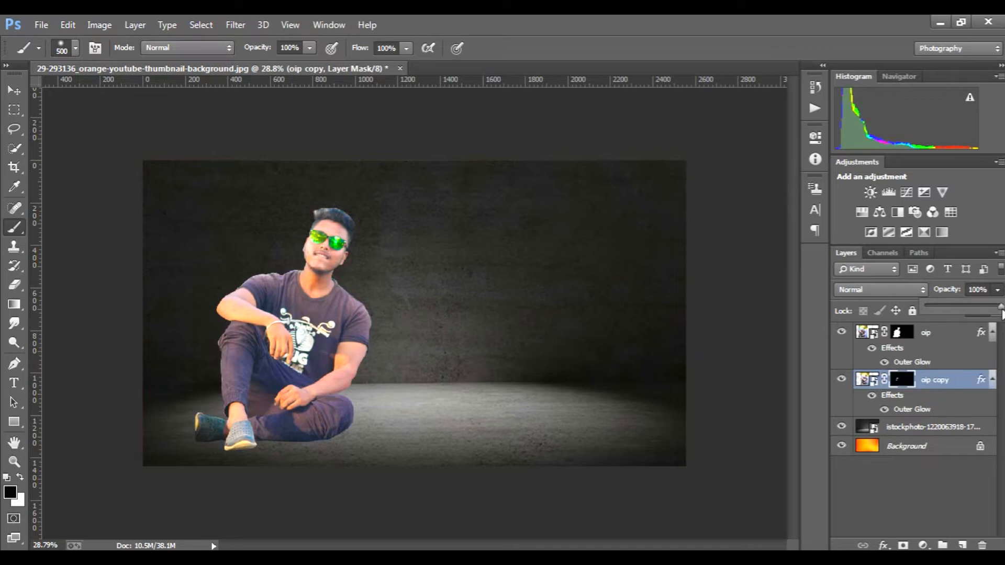
mouse_move(446, 285)
mouse_down()
mouse_move(363, 341)
mouse_move(368, 312)
mouse_up()
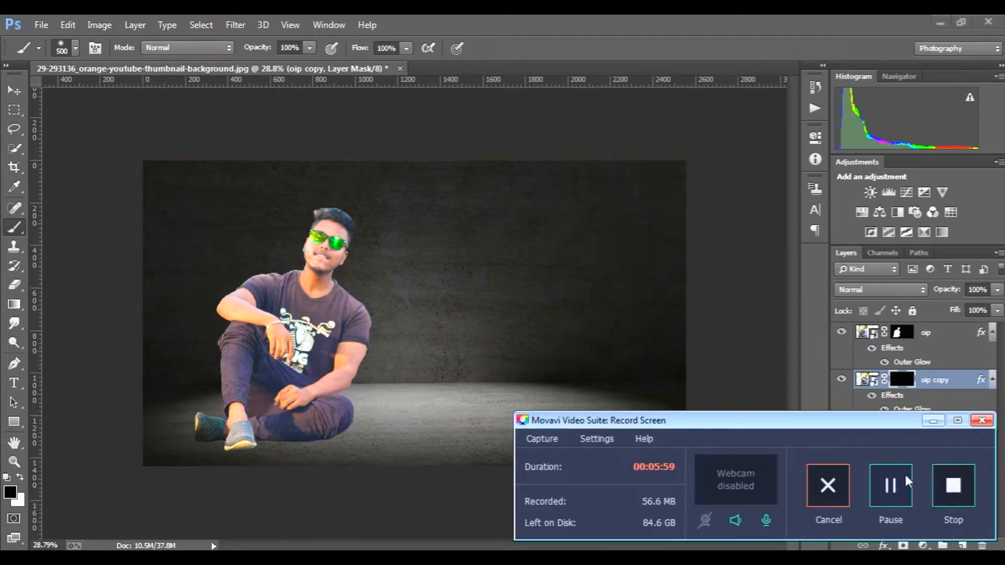
click(891, 486)
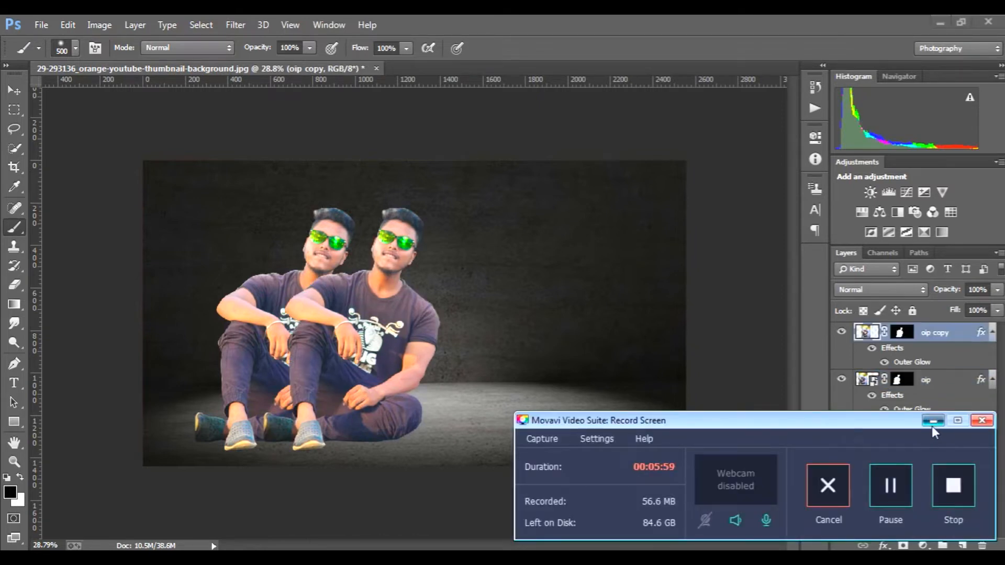
click(932, 424)
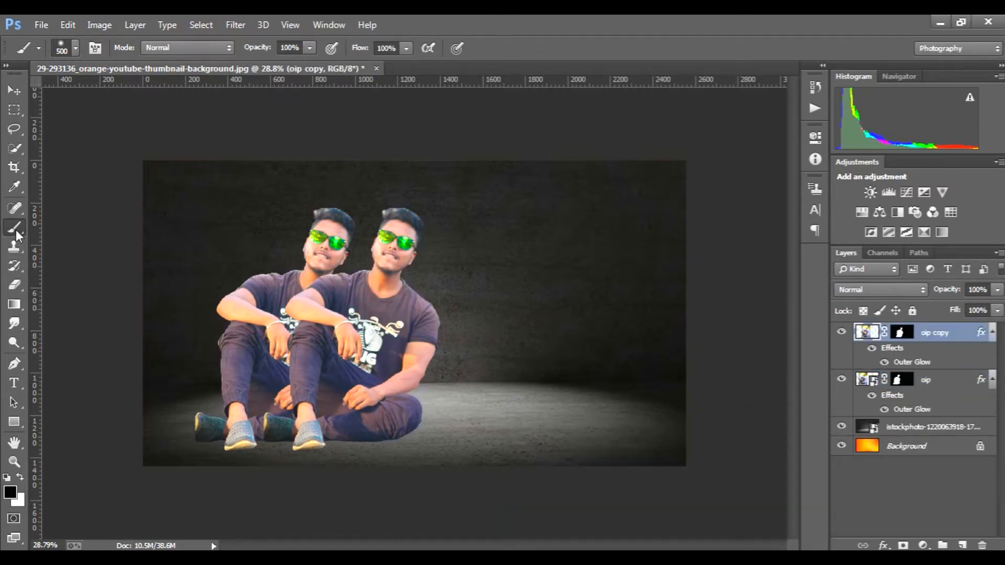
Paint the duplicated man solid black and place the oip copy layer below the oip layer.
mouse_move(382, 242)
mouse_down()
mouse_move(415, 233)
mouse_move(325, 314)
mouse_move(345, 397)
mouse_move(400, 388)
mouse_move(331, 359)
mouse_move(382, 281)
mouse_move(329, 430)
mouse_move(281, 422)
mouse_up()
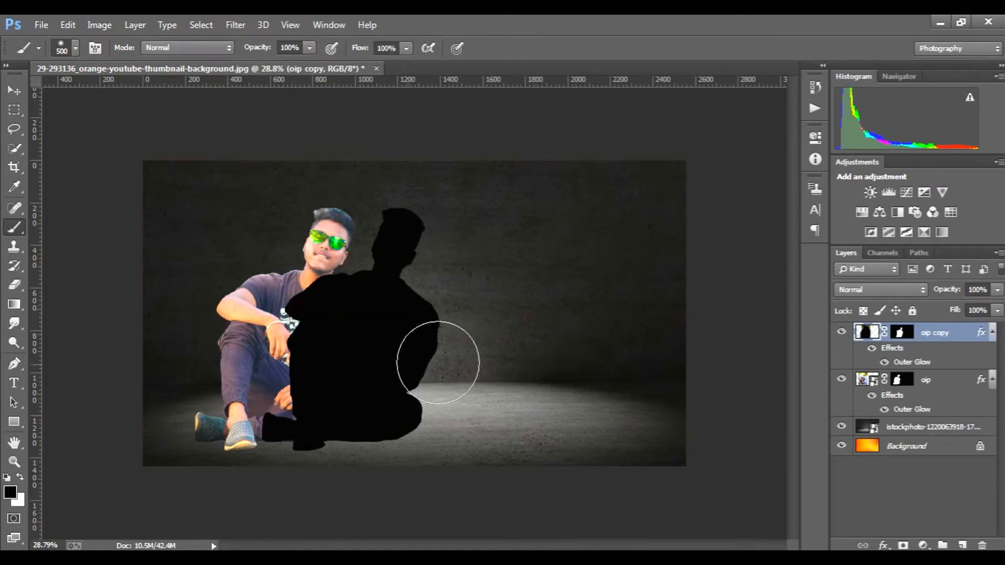
drag(940, 334, 940, 411)
Set the oip copy's opacity to 19% and move the silhouette closer behind the man as his shadow.
click(998, 291)
drag(982, 307, 942, 310)
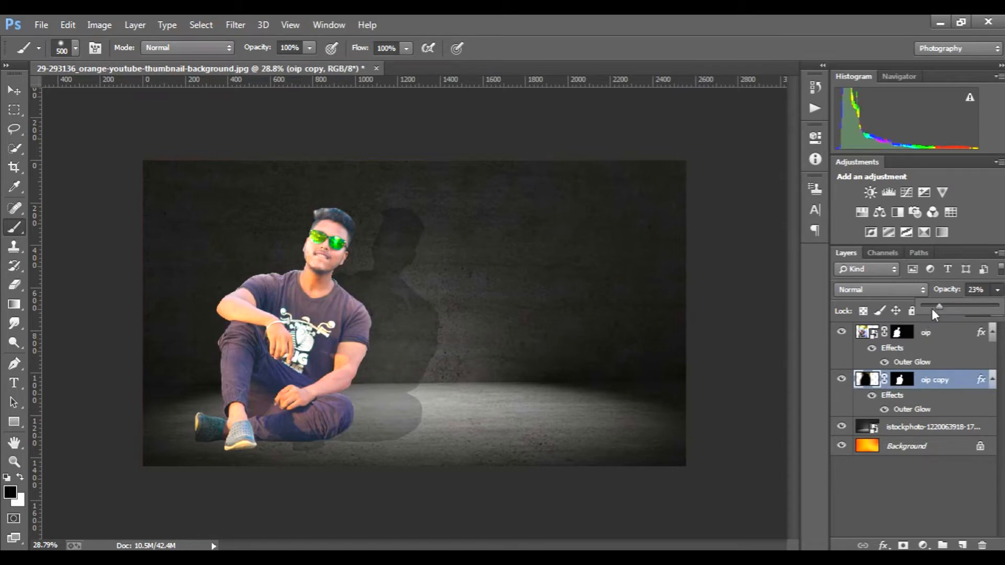
drag(939, 309, 937, 306)
click(14, 91)
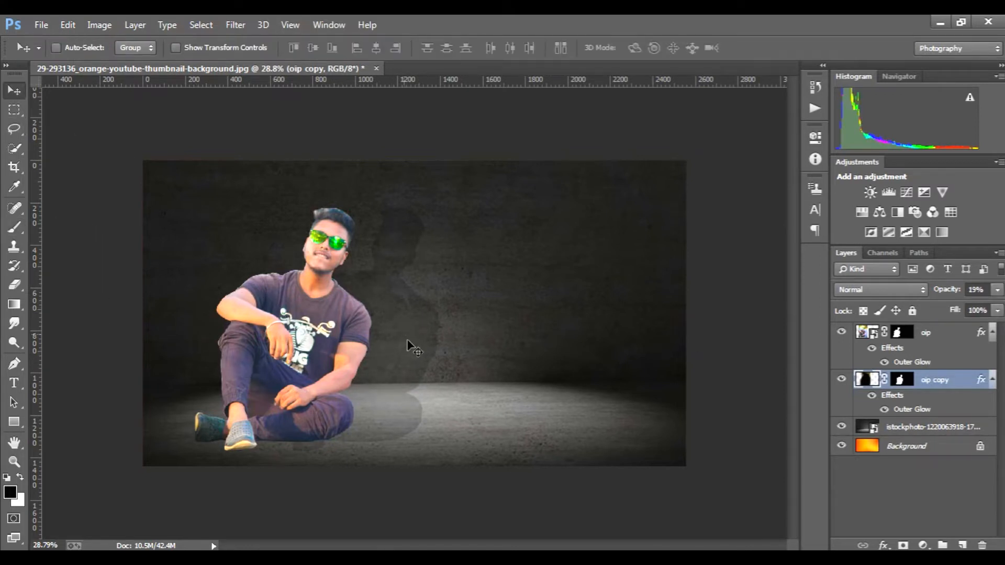
drag(406, 340, 372, 342)
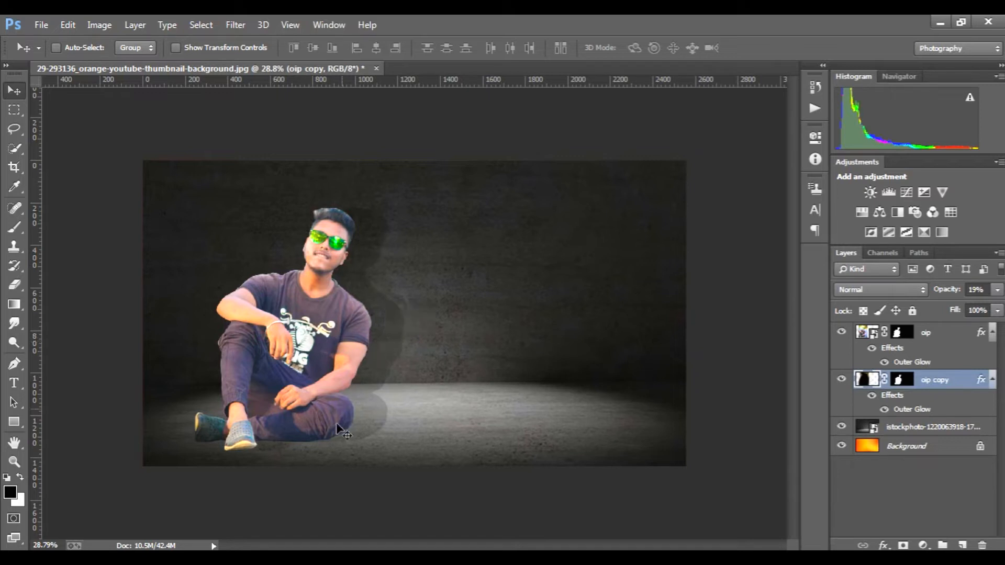
Erase the part of the black silhouette lying behind the man's arm and knee with a 125 px eraser.
click(14, 285)
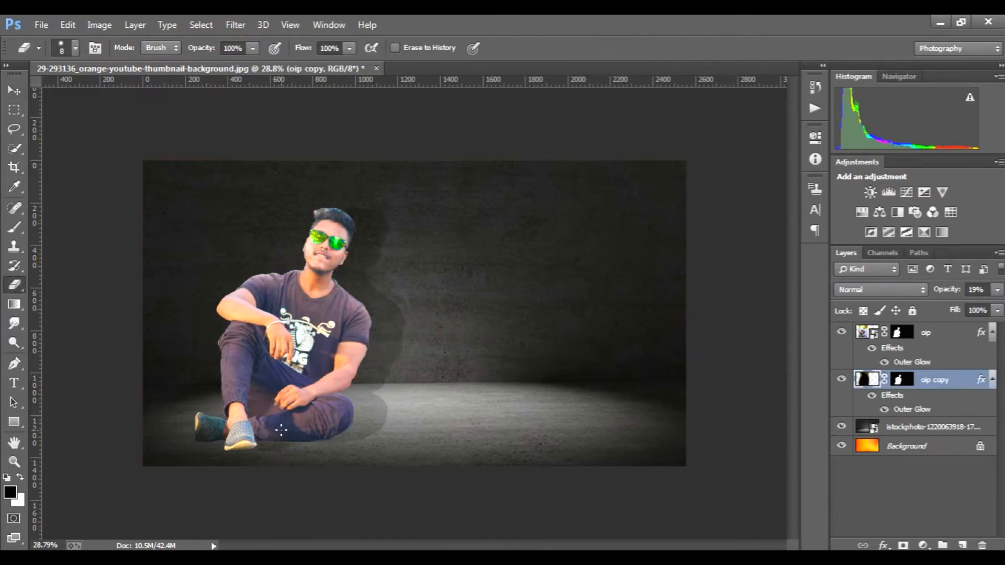
key(bracketright)
key(bracketright)
key(bracketright)
key(bracketright)
key(bracketright)
key(bracketright)
key(bracketright)
key(bracketright)
key(bracketright)
drag(278, 333, 268, 357)
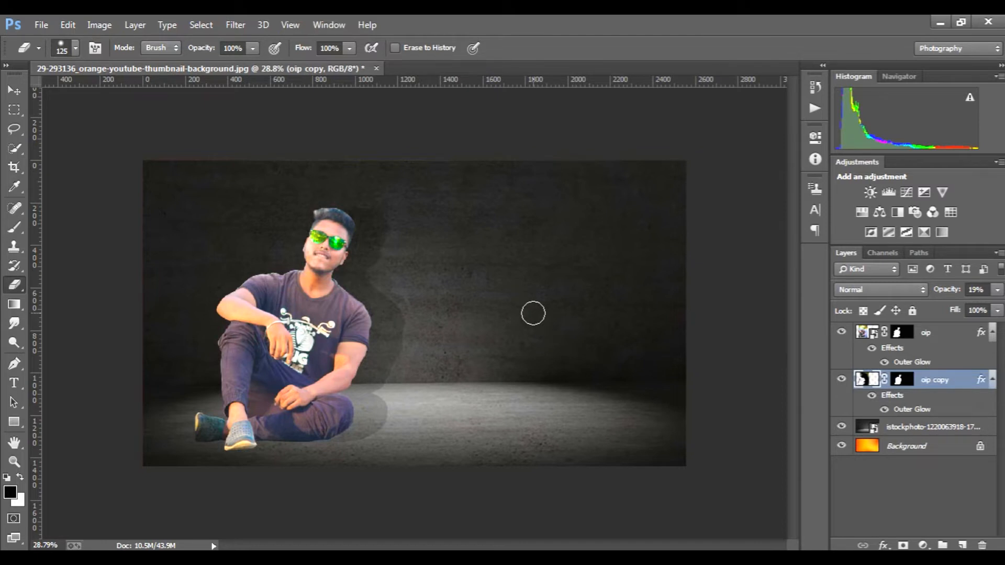
Warp the shadow silhouette by pulling its upper-right corner outward, away from the man.
key(ctrl+t)
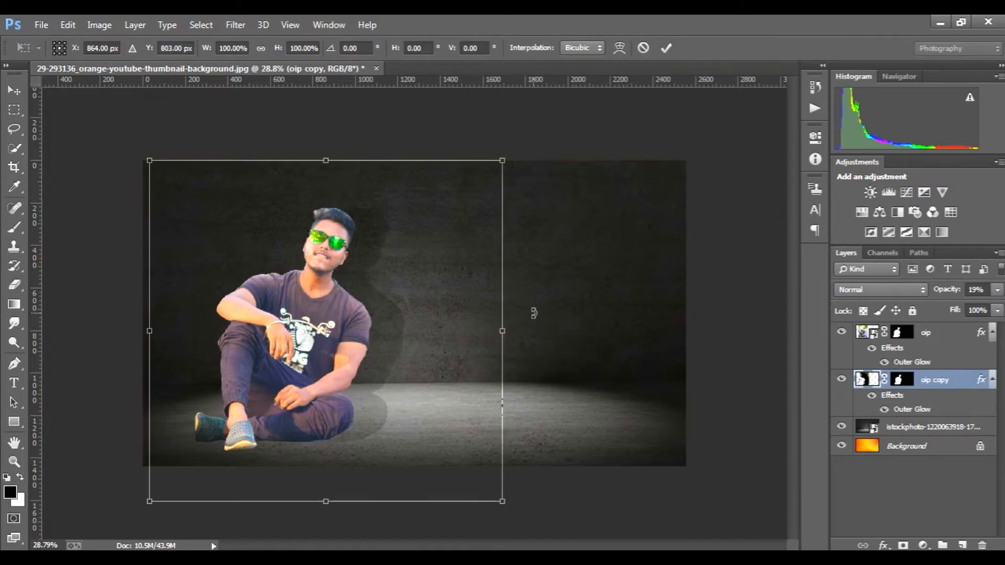
right_click(417, 330)
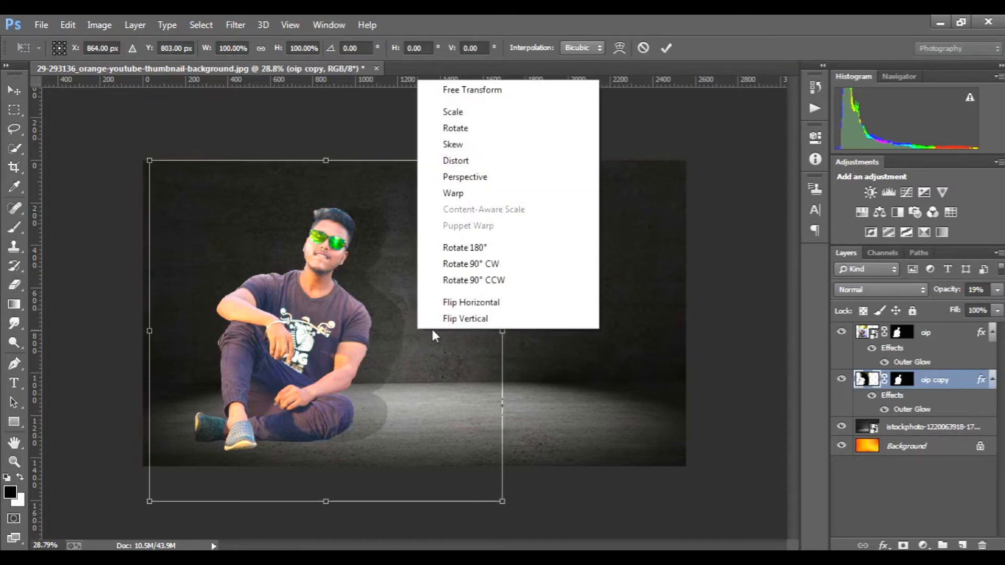
click(474, 179)
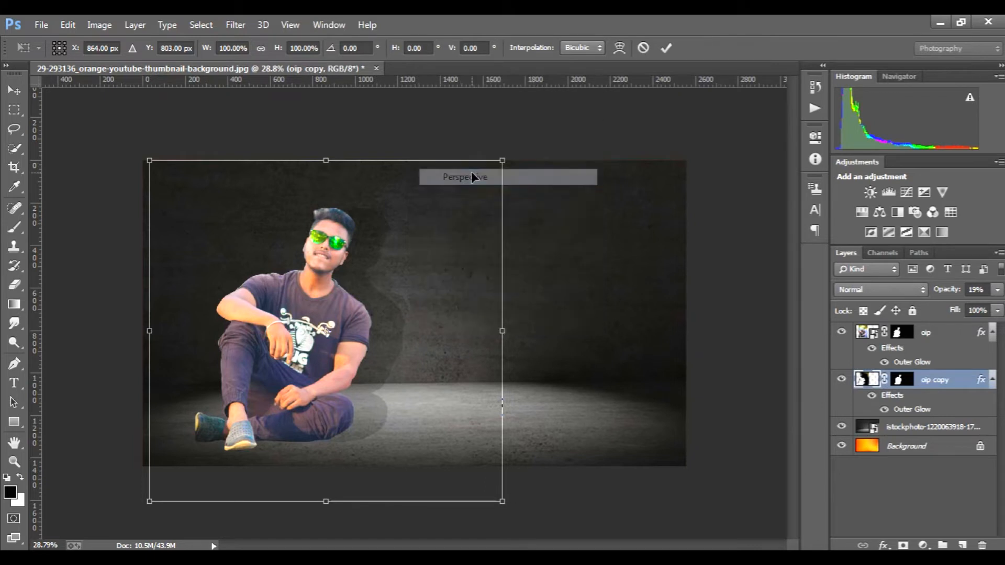
right_click(410, 275)
click(454, 389)
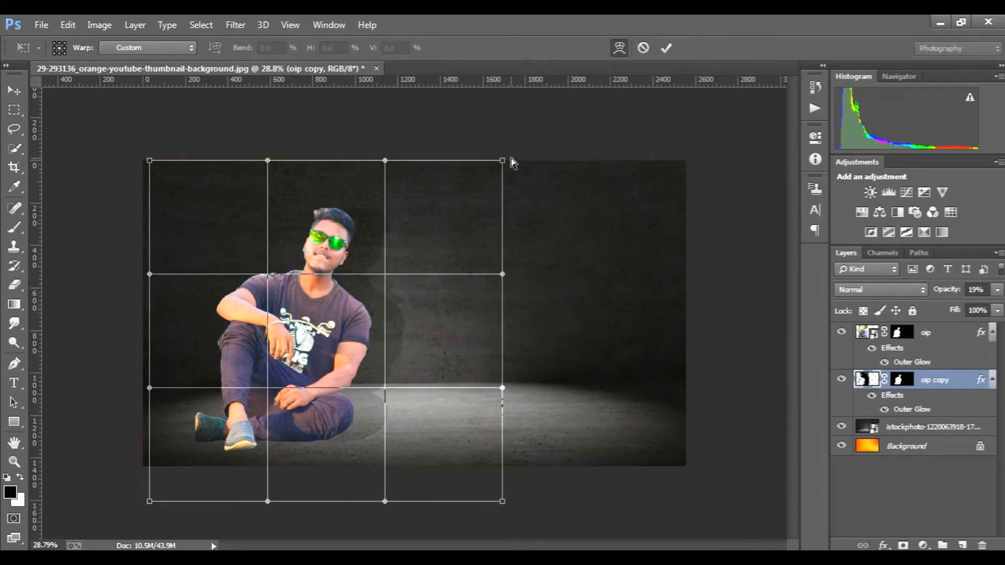
drag(503, 161, 526, 163)
drag(588, 170, 609, 173)
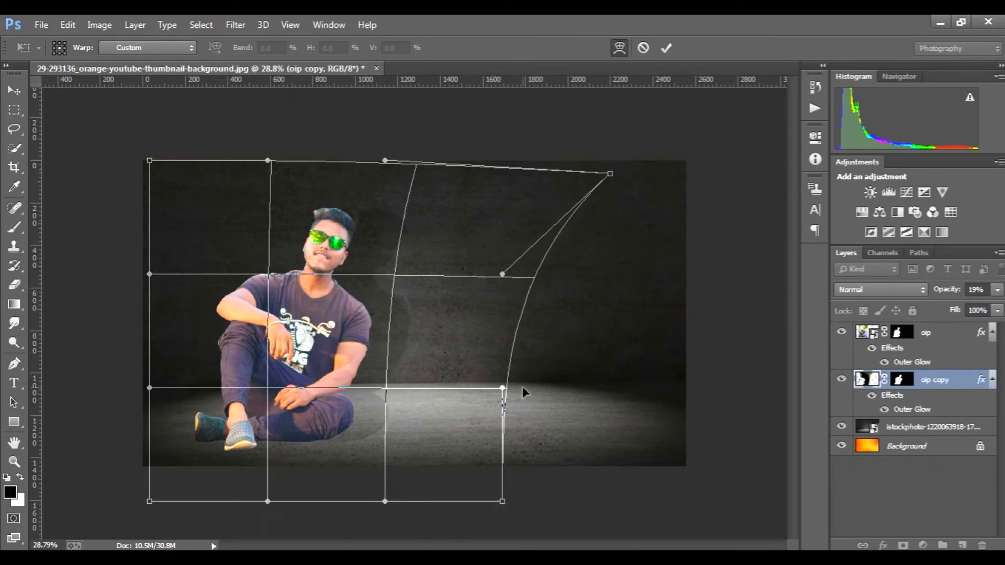
mouse_move(504, 390)
mouse_down()
mouse_move(556, 392)
mouse_move(500, 395)
mouse_up()
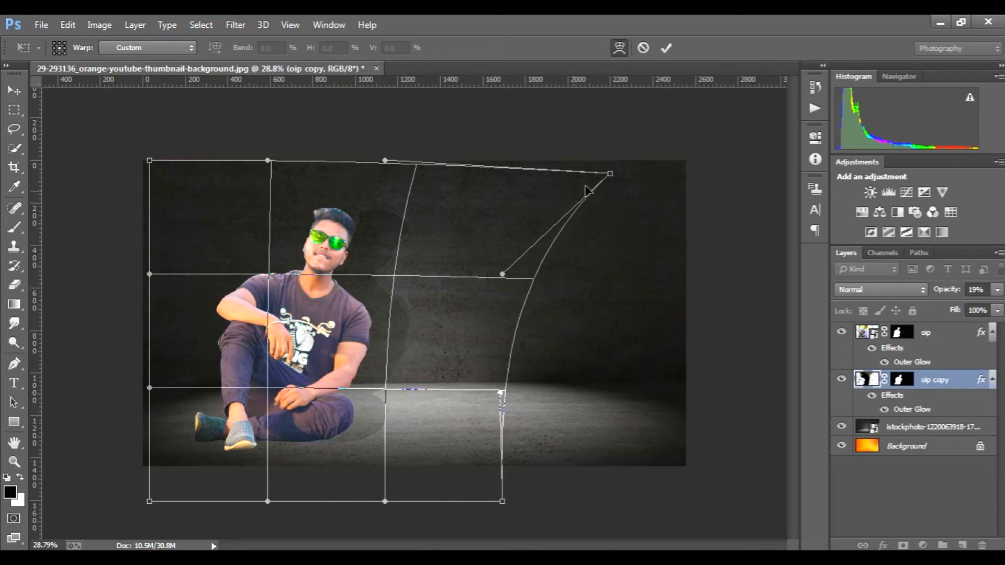
drag(611, 173, 675, 145)
click(666, 47)
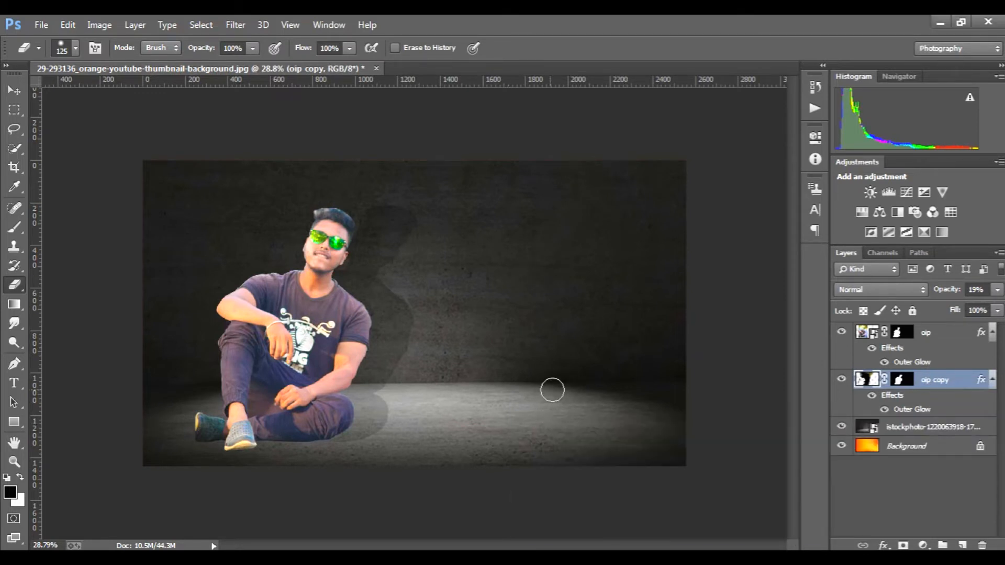
click(9, 91)
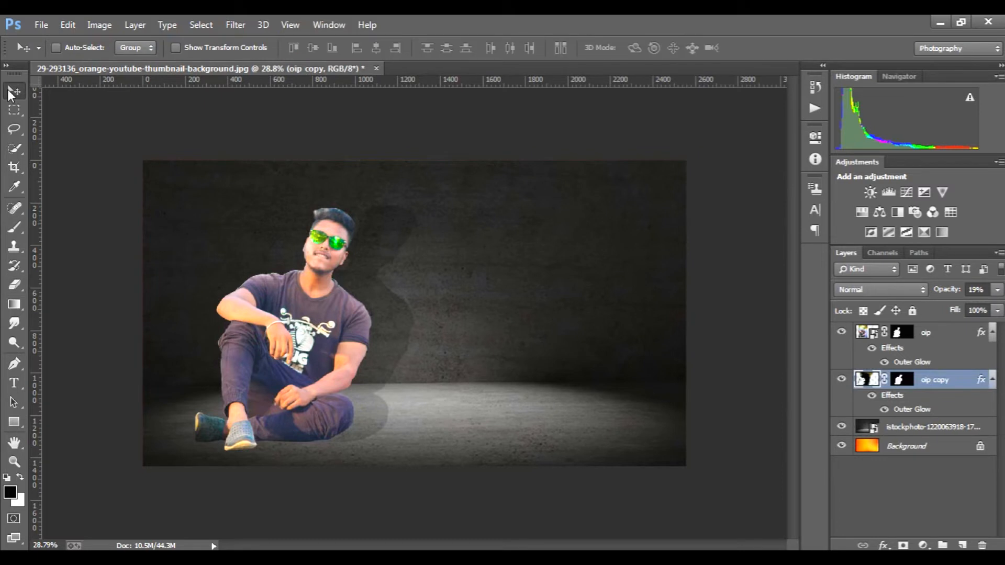
drag(360, 340, 366, 346)
Try merging the oip and oip copy layers into one and inspect the man's edges up close.
ctrl+click(943, 338)
right_click(943, 335)
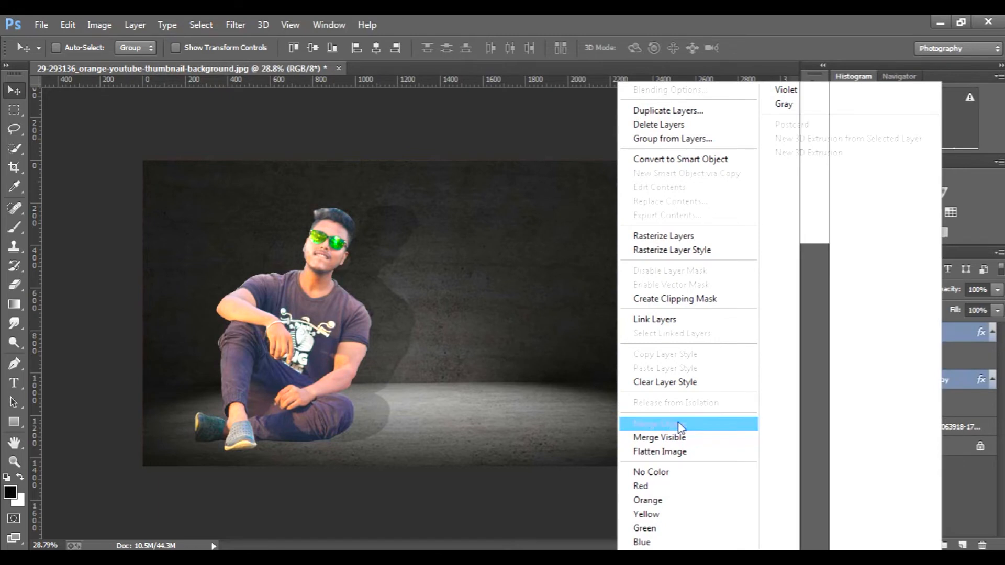
click(677, 422)
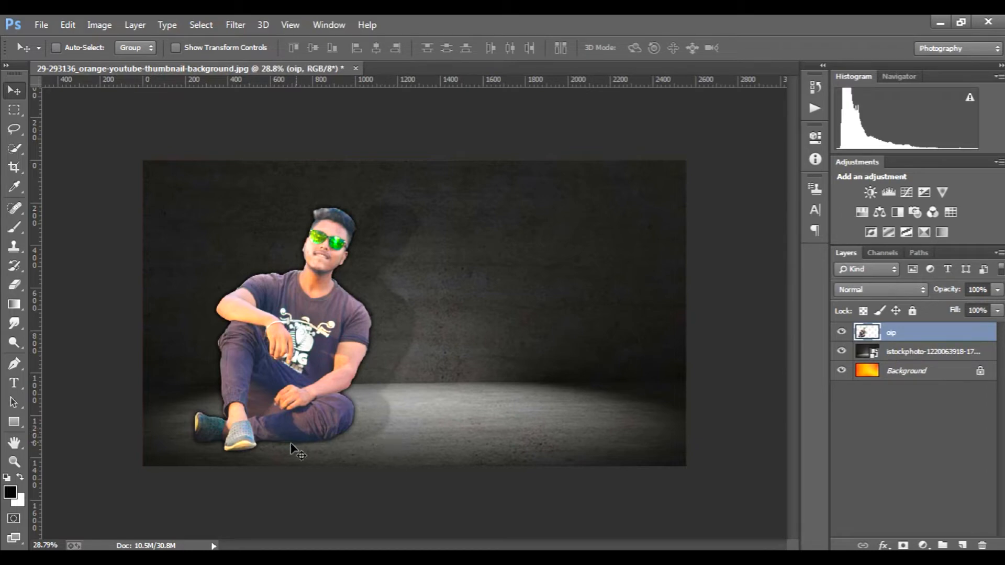
scroll(256, 450, up, 4)
scroll(264, 448, down, 2)
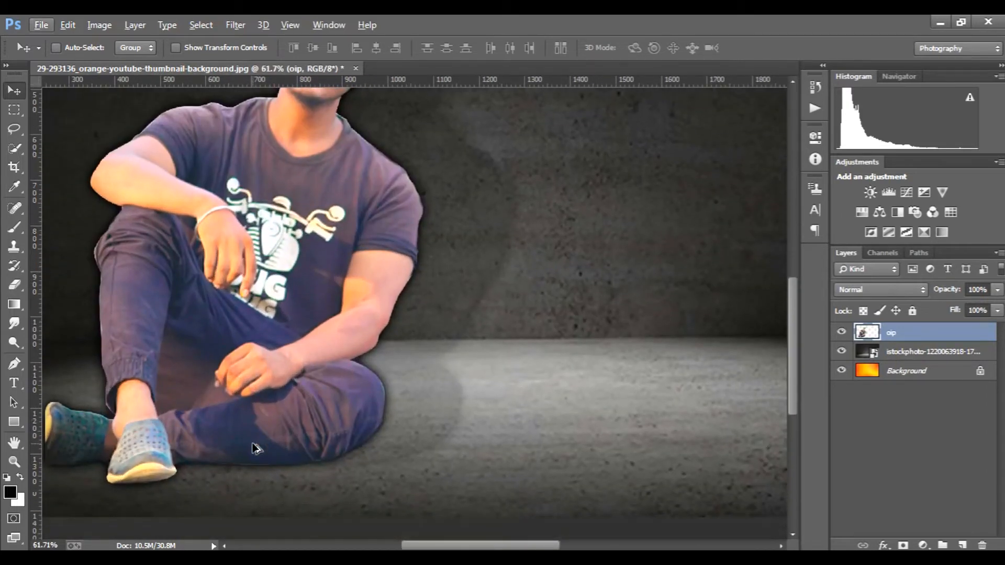
scroll(264, 445, down, 2)
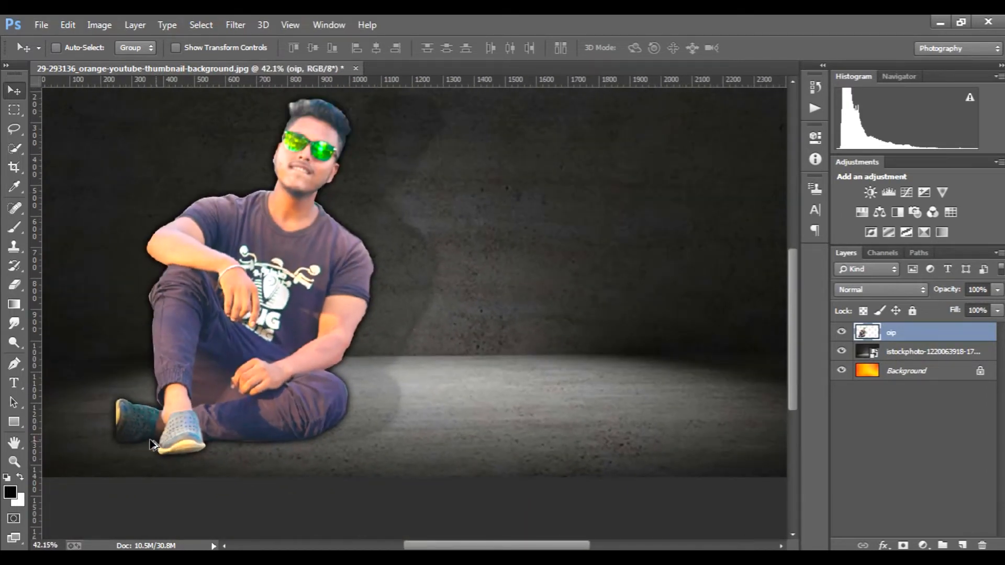
scroll(109, 432, up, 4)
scroll(165, 414, down, 6)
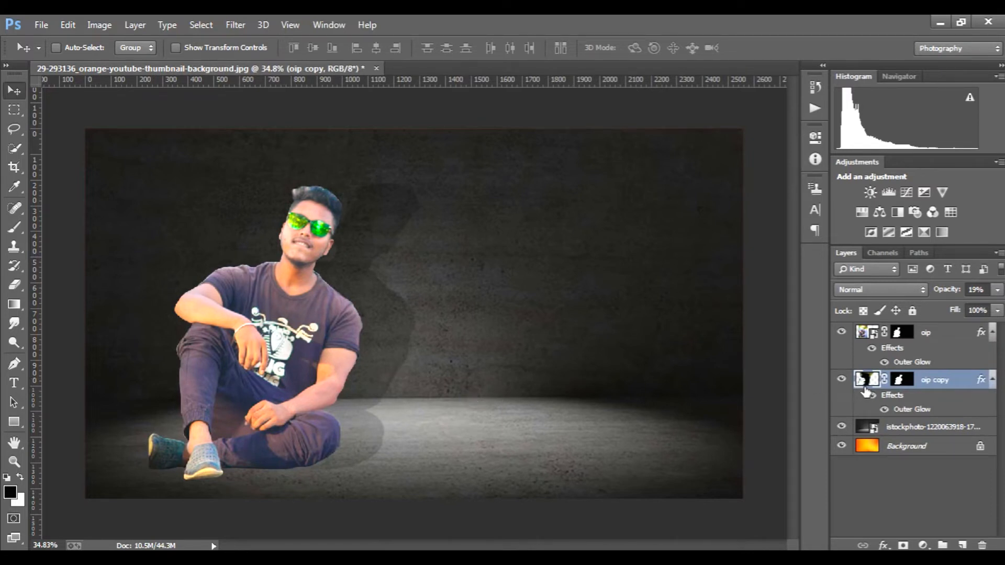
Toggle the oip copy layer's visibility to compare the image with and without the shadow.
click(842, 380)
click(843, 381)
click(842, 380)
click(842, 381)
click(15, 285)
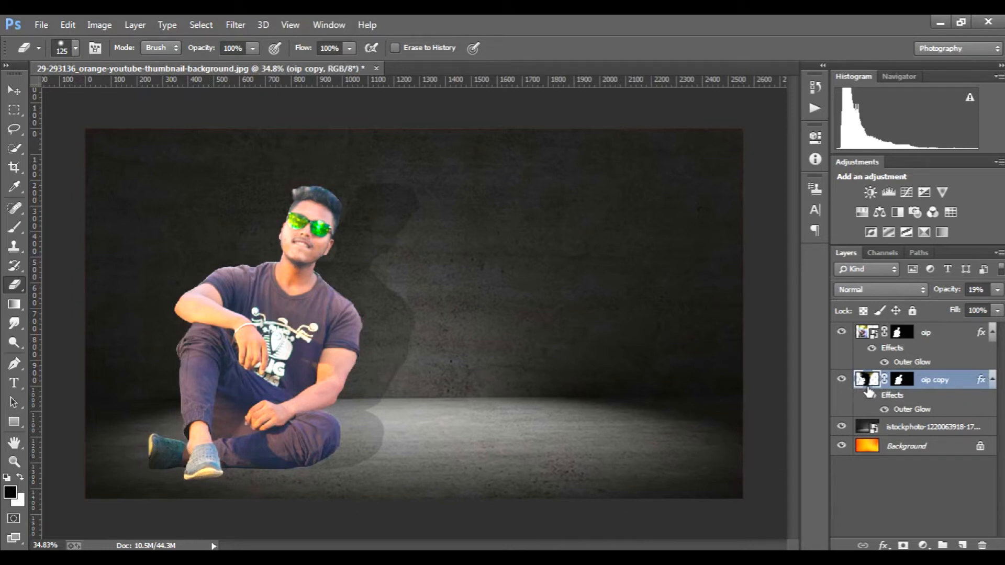
Merge the oip and oip copy layers again, and undo the merge.
ctrl+click(936, 342)
right_click(936, 342)
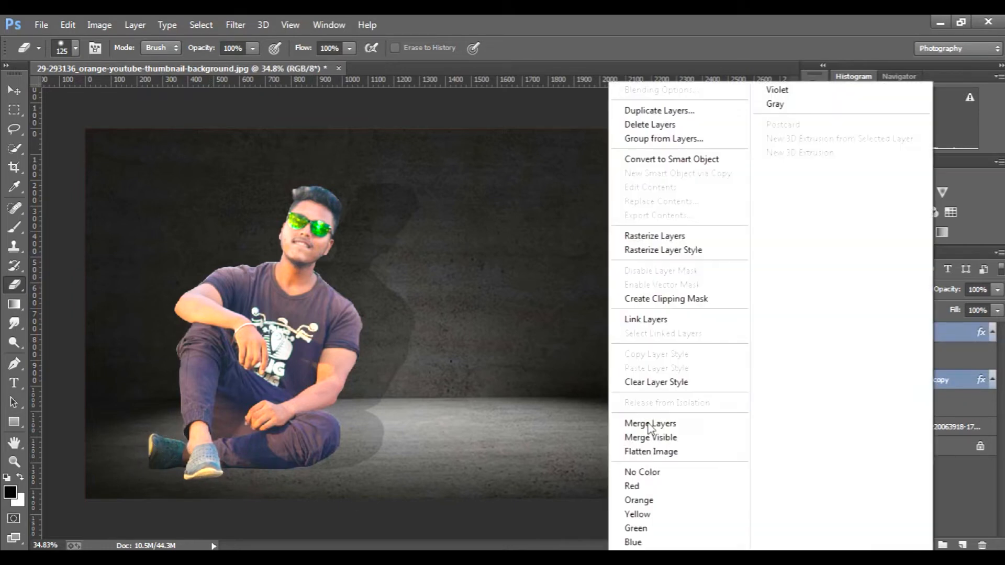
click(654, 421)
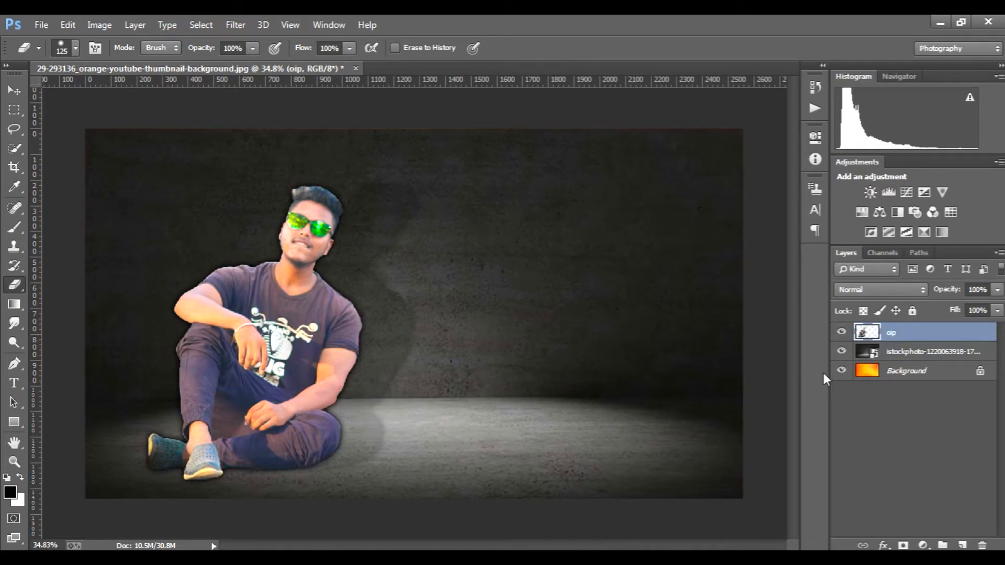
key(ctrl+z)
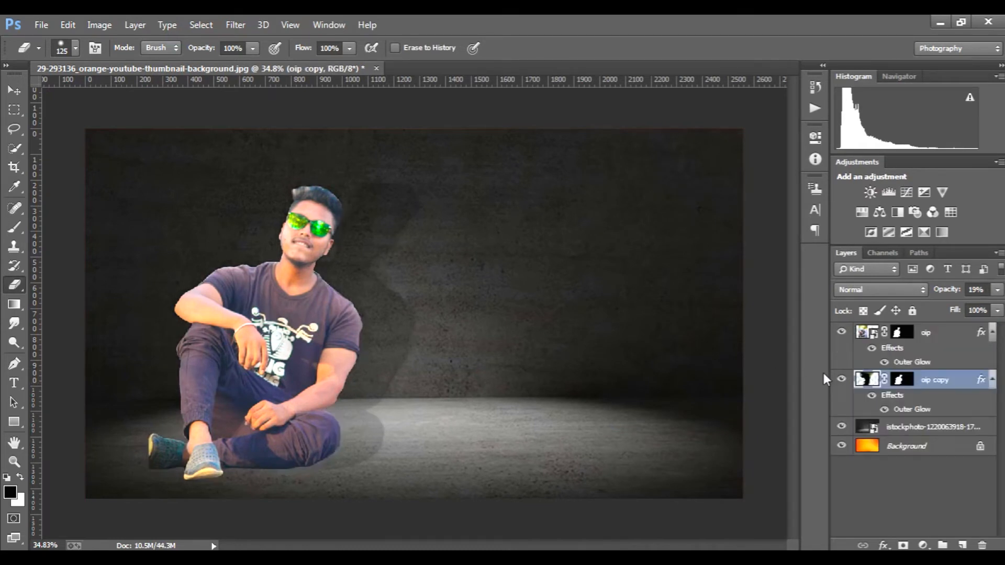
Turn off the Outer Glow effect on the oip copy shadow layer.
double_click(971, 385)
click(645, 450)
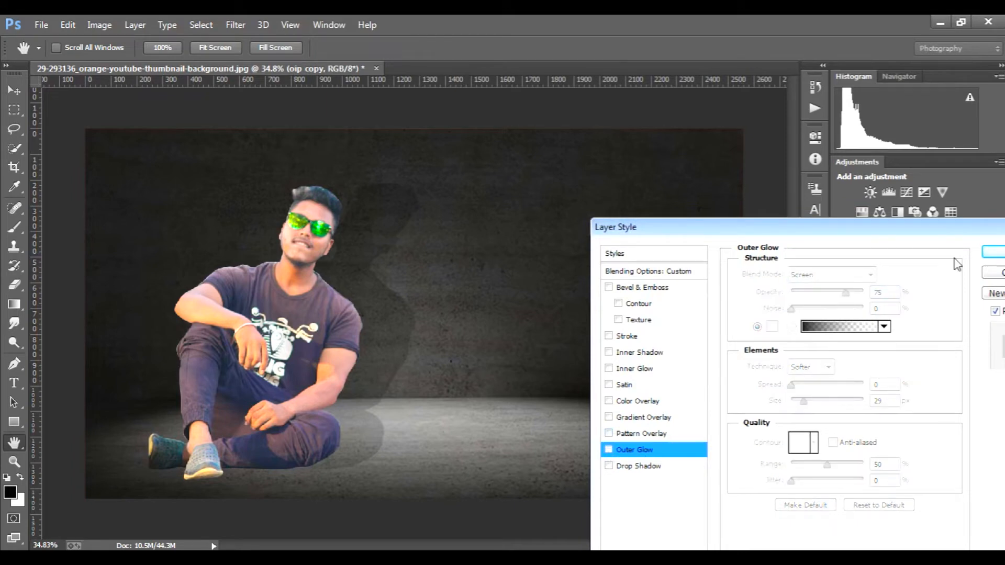
click(991, 254)
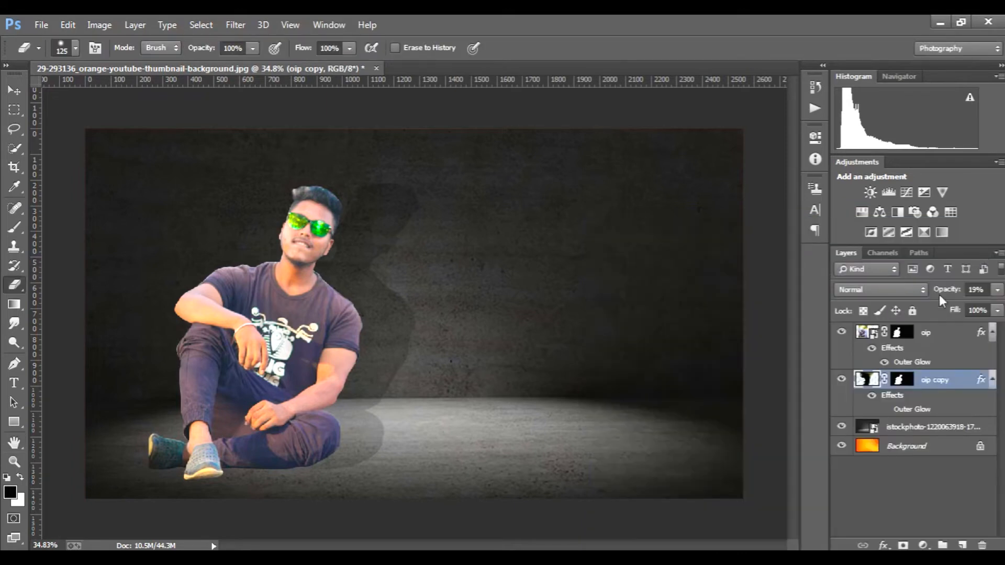
Try merging the man's layer with the glow-free shadow layer, and undo the merge.
ctrl+click(938, 333)
right_click(937, 334)
click(725, 426)
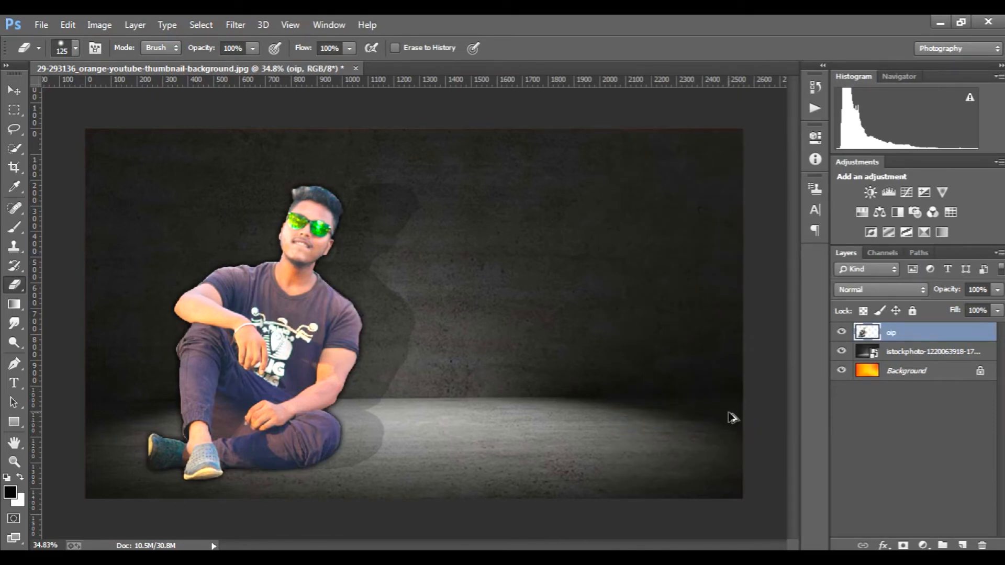
key(ctrl+z)
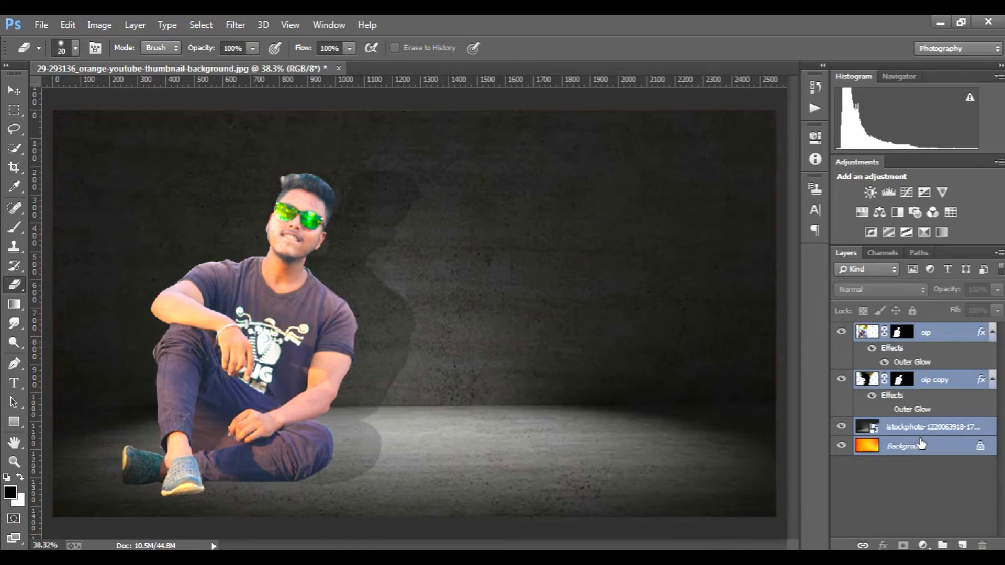
Merge the man, shadow, dark room and orange background layers into one and activate the Clone Stamp tool.
right_click(920, 439)
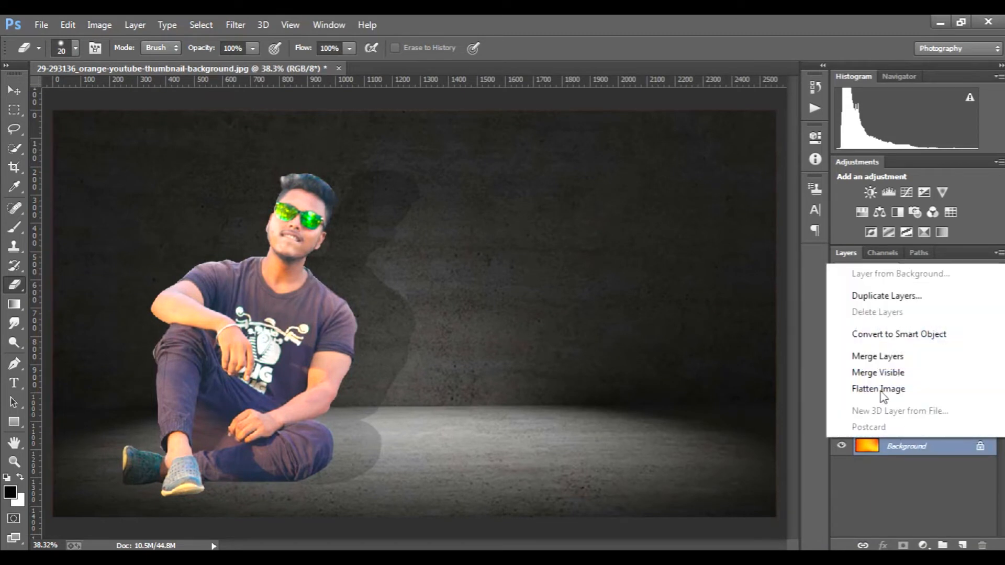
click(888, 356)
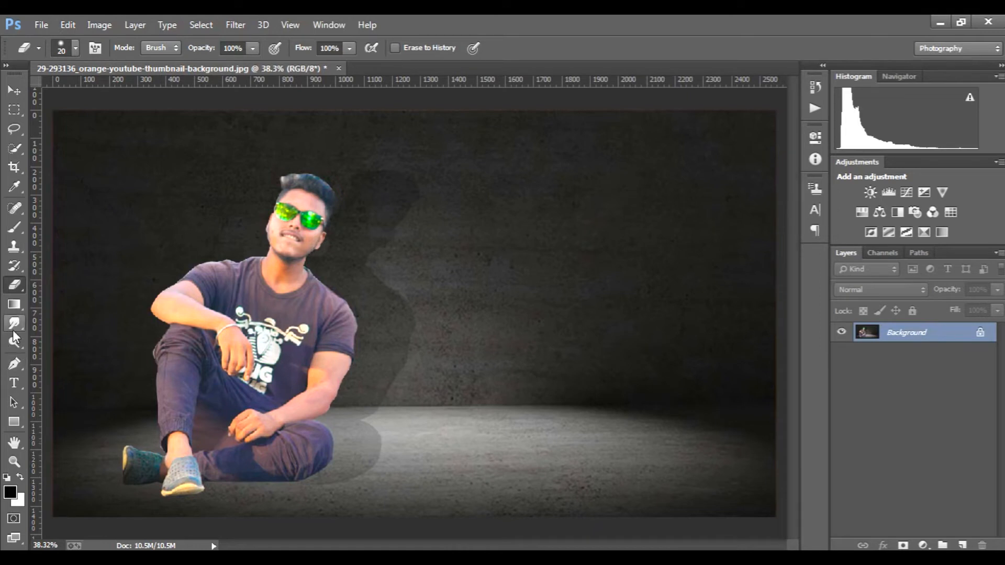
click(14, 247)
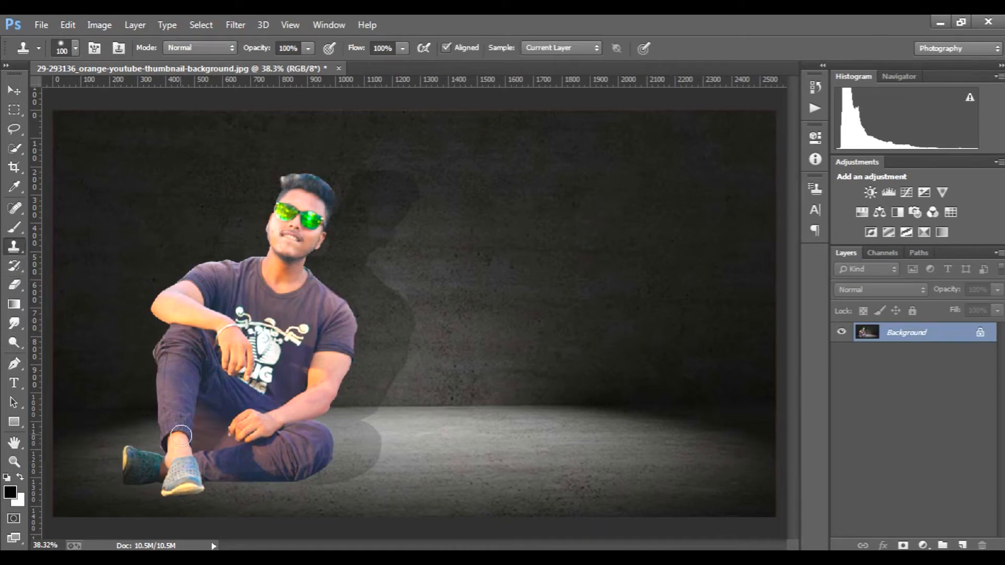
Duplicate the Background layer and reduce the Clone Stamp brush size to 15 for retouching the man's rear shoe.
drag(940, 343, 962, 545)
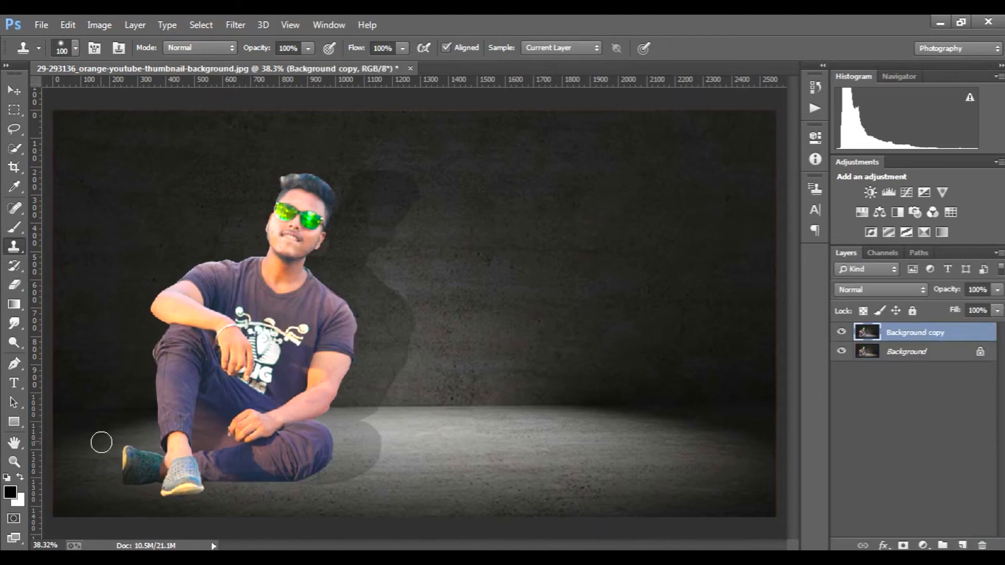
scroll(100, 442, up, 5)
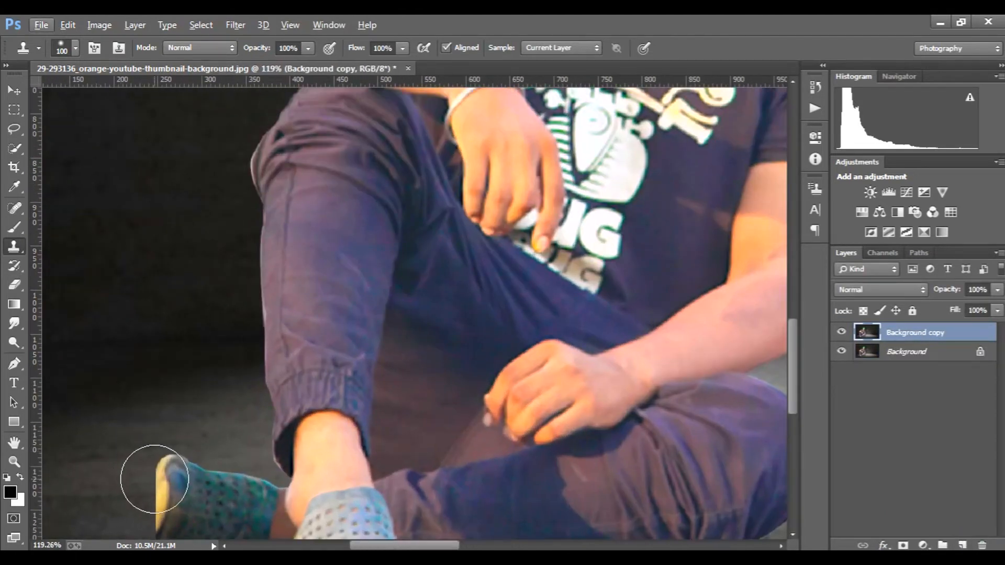
key(bracketleft)
key(bracketleft)
key(bracketleft)
key(bracketleft)
key(bracketleft)
key(bracketleft)
key(bracketleft)
key(bracketleft)
key(bracketleft)
key(bracketleft)
key(bracketleft)
key(bracketleft)
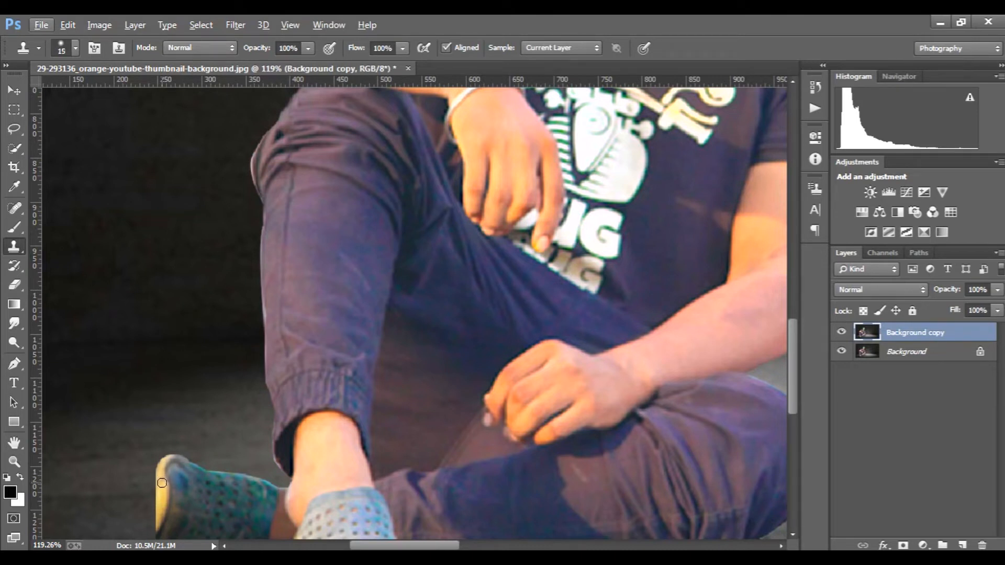
Sample the yellow sole of the man's rear shoe and clone it along the straight cut-off outer edge to round it.
key(alt)
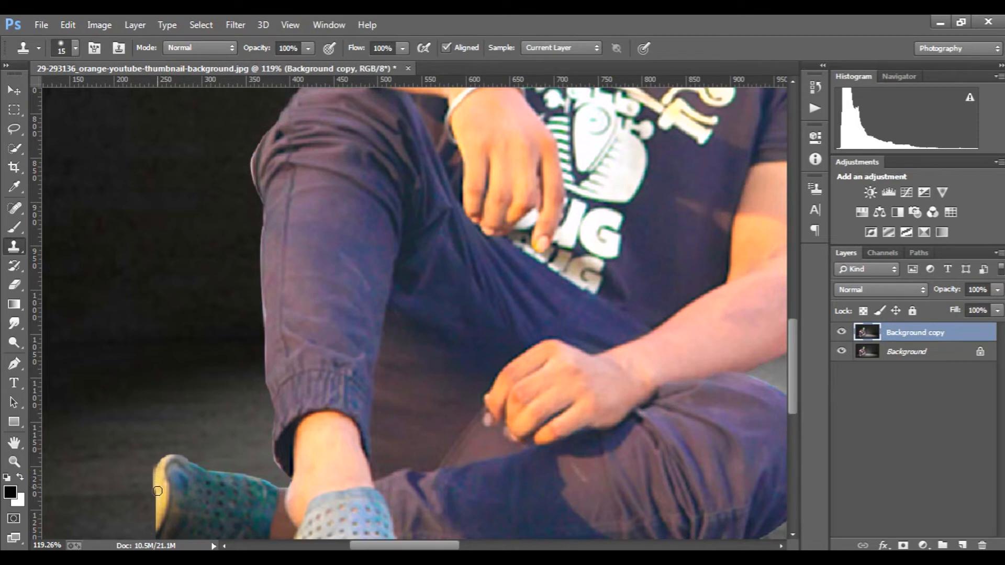
drag(158, 503, 157, 512)
drag(154, 514, 157, 521)
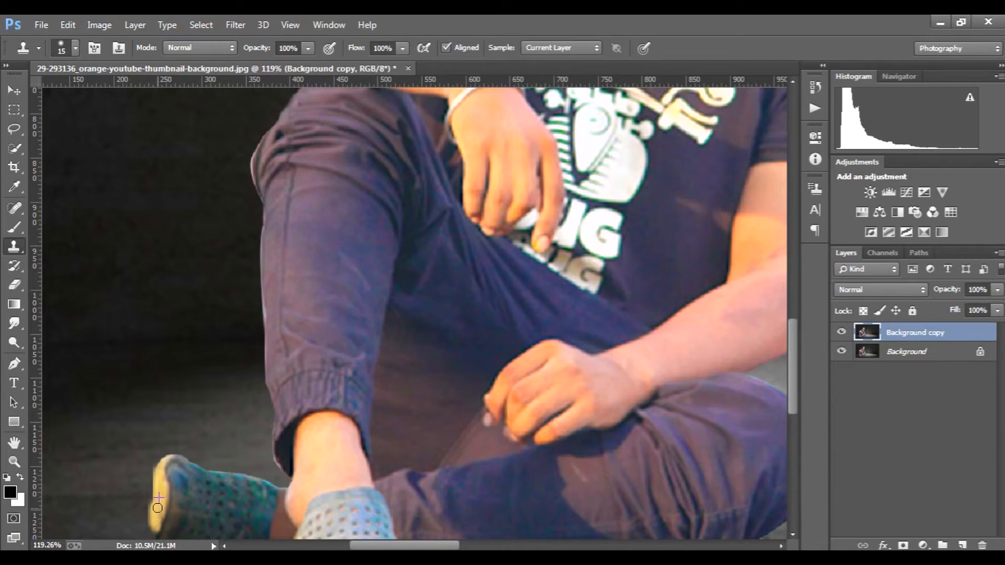
mouse_move(157, 473)
mouse_down()
mouse_move(161, 459)
mouse_move(160, 468)
mouse_up()
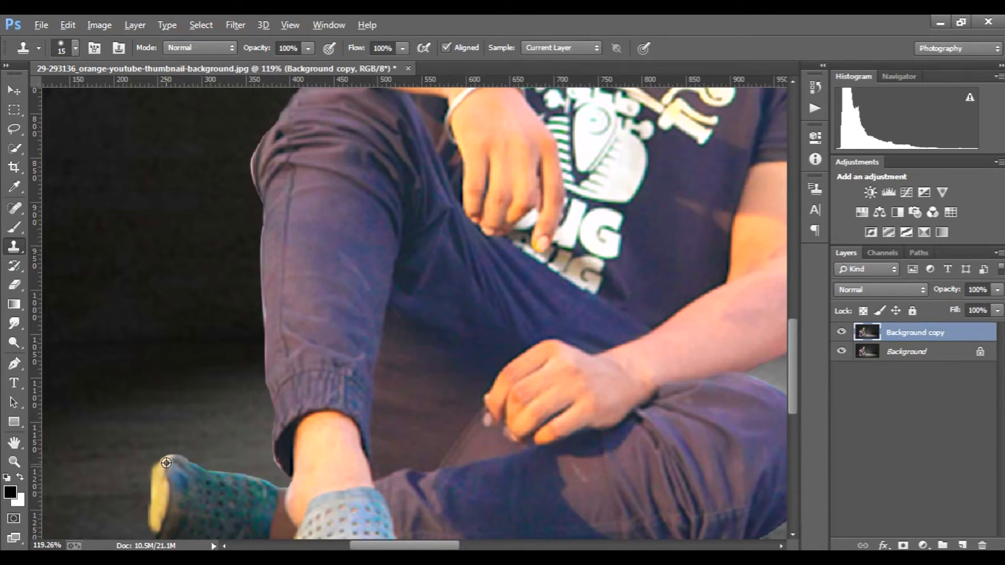
scroll(187, 494, down, 5)
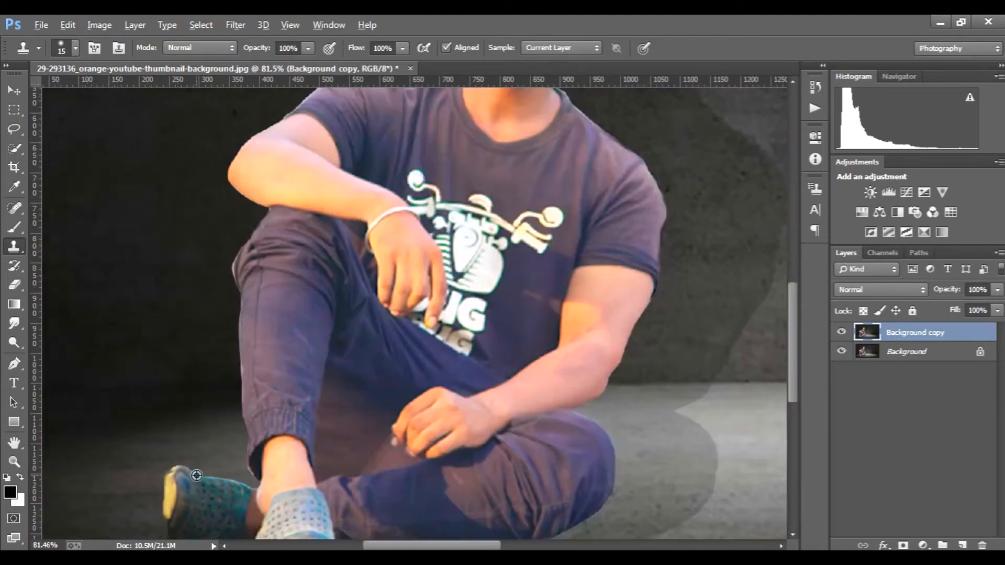
Sample the dark material at the underside of the rear shoe and clone it over the shoe's lower outer edge.
scroll(171, 463, up, 5)
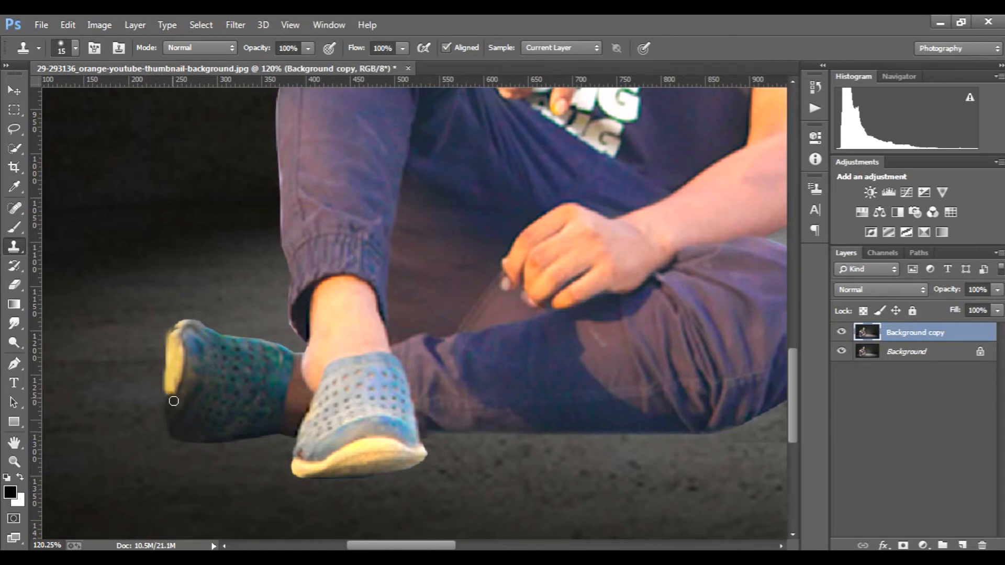
alt+click(191, 434)
mouse_move(179, 439)
mouse_down()
mouse_move(164, 419)
mouse_move(166, 403)
mouse_move(175, 421)
mouse_move(167, 398)
mouse_move(182, 412)
mouse_up()
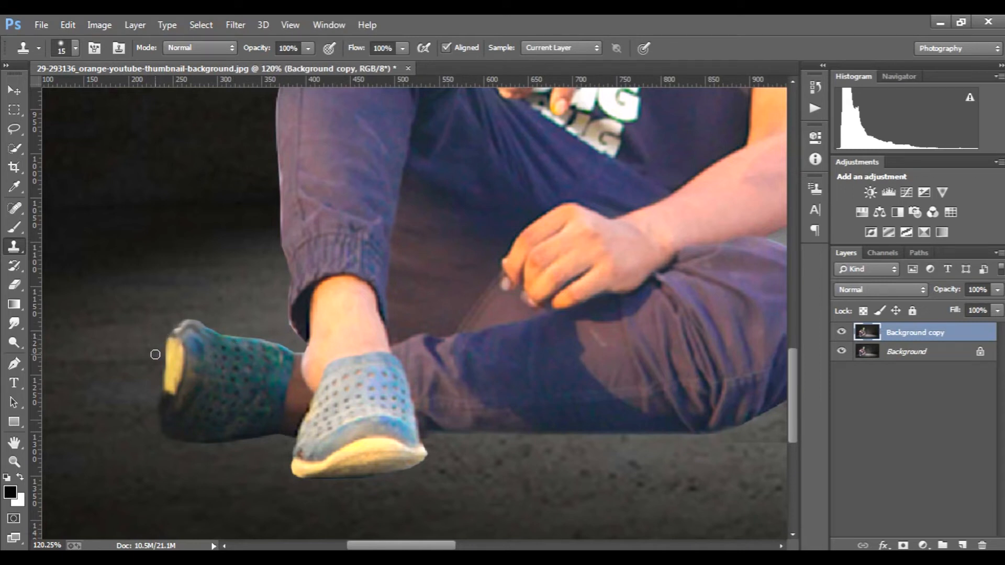
Merge the retouched Background copy layer with the Background layer.
key(ctrl+0)
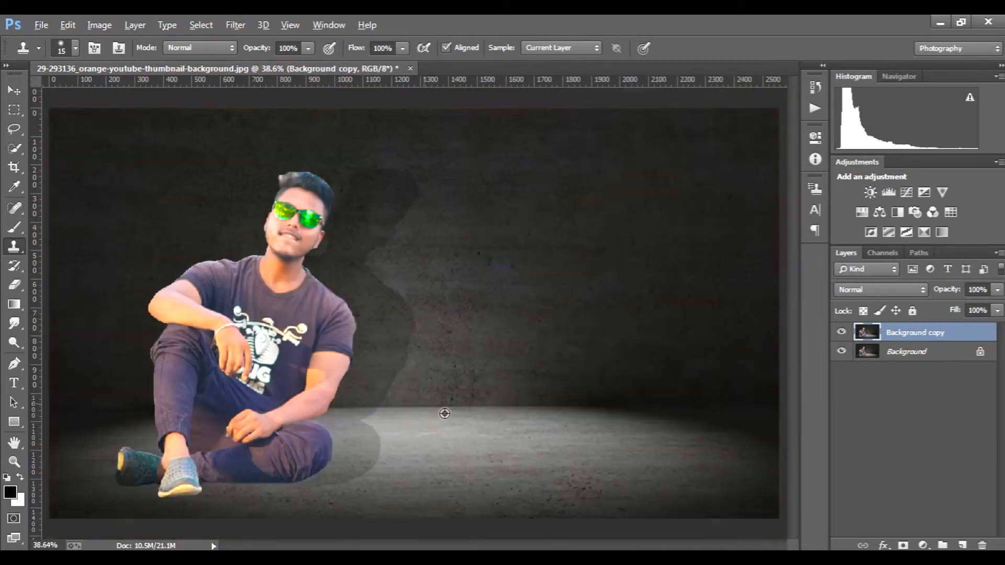
scroll(392, 412, down, 1)
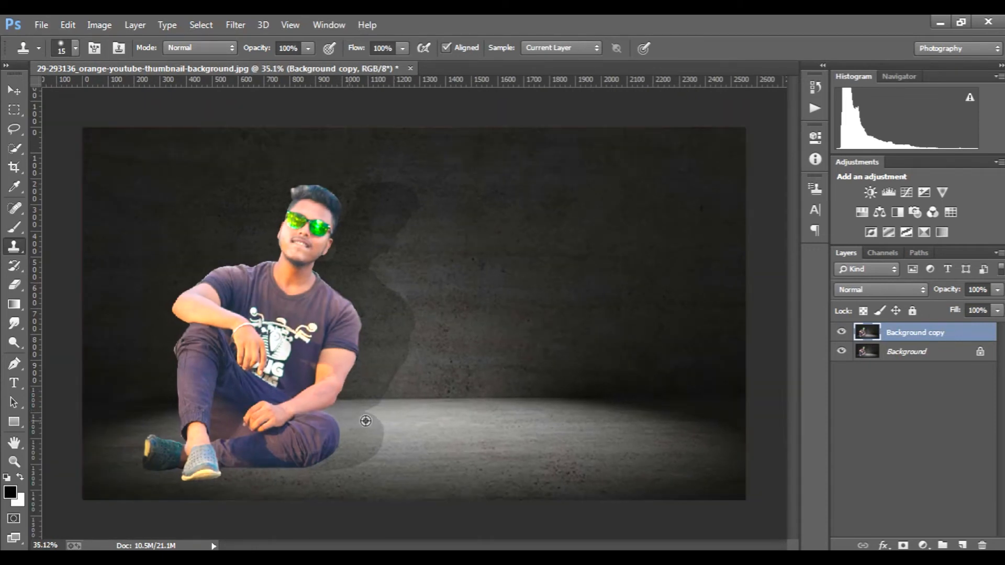
scroll(385, 413, down, 1)
scroll(384, 413, up, 1)
shift+click(904, 354)
right_click(905, 354)
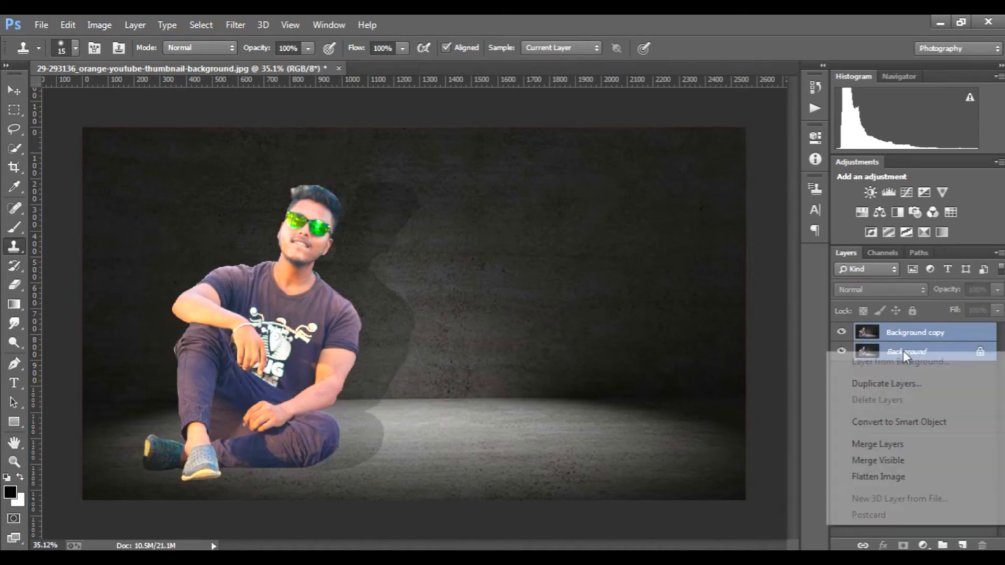
click(903, 446)
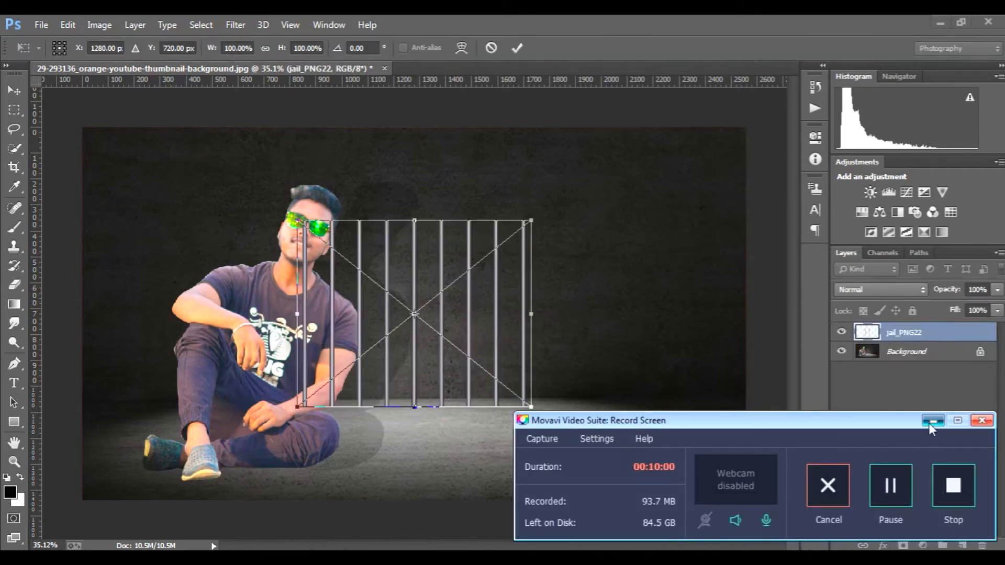
Scale the placed jail_PNG22 bars to 216% width and 211.25% height, align them with the canvas's left edge over the man, and commit.
drag(532, 220, 733, 173)
mouse_move(553, 284)
mouse_down()
mouse_move(527, 285)
mouse_move(543, 293)
mouse_move(544, 330)
mouse_move(544, 302)
mouse_up()
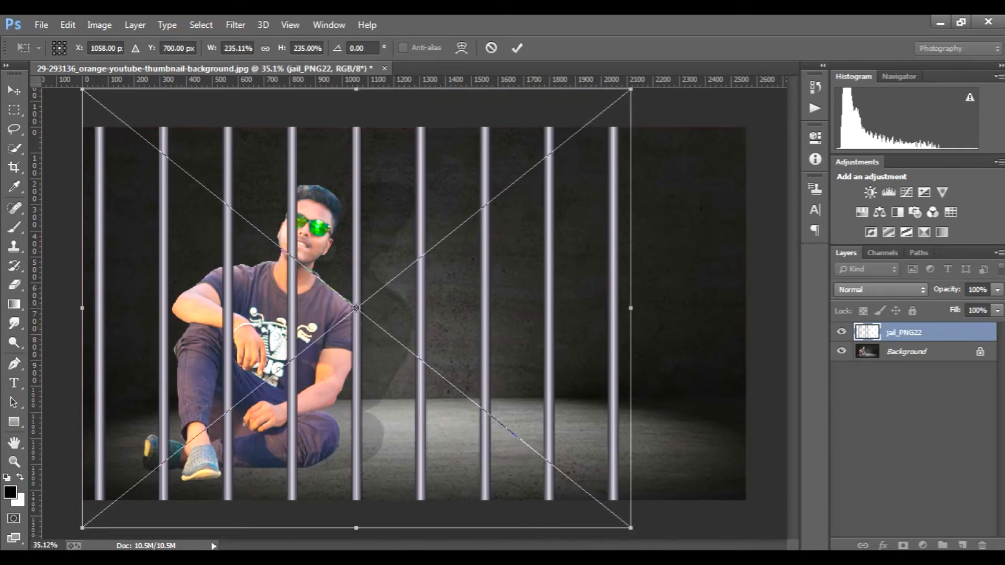
drag(628, 525, 595, 498)
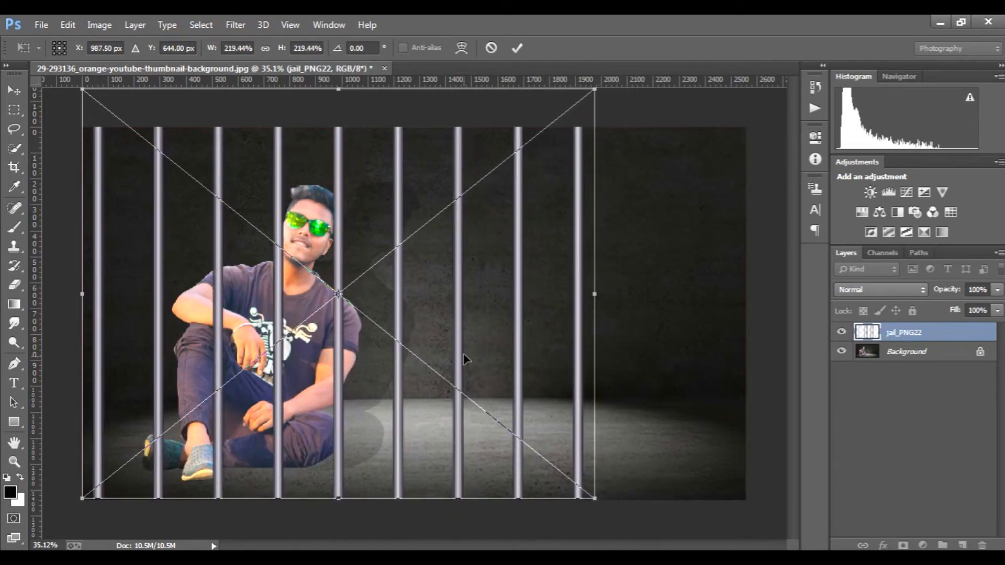
drag(595, 93, 561, 145)
drag(526, 284, 592, 297)
drag(616, 477, 659, 508)
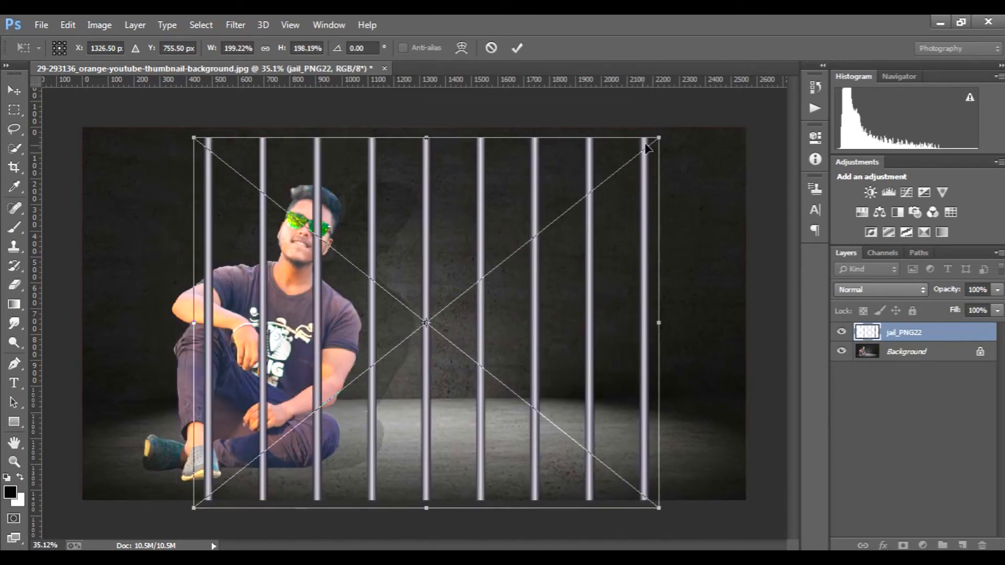
drag(656, 140, 689, 121)
drag(608, 300, 505, 299)
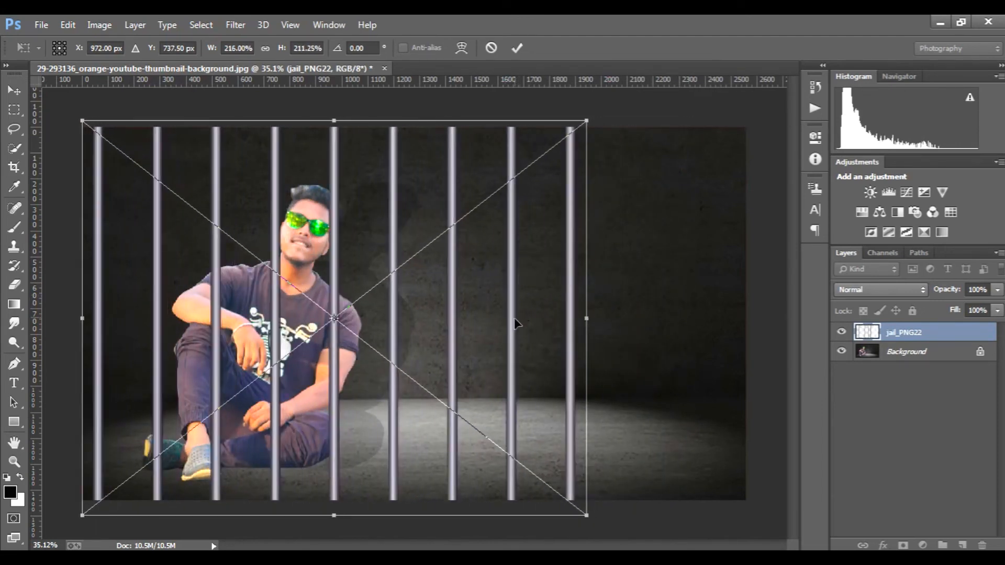
key(s)
click(518, 48)
click(509, 281)
click(424, 218)
Duplicate the jail_PNG22 bars and shift the copy about 415 px right so evenly spaced bars reach the canvas's right edge.
click(14, 90)
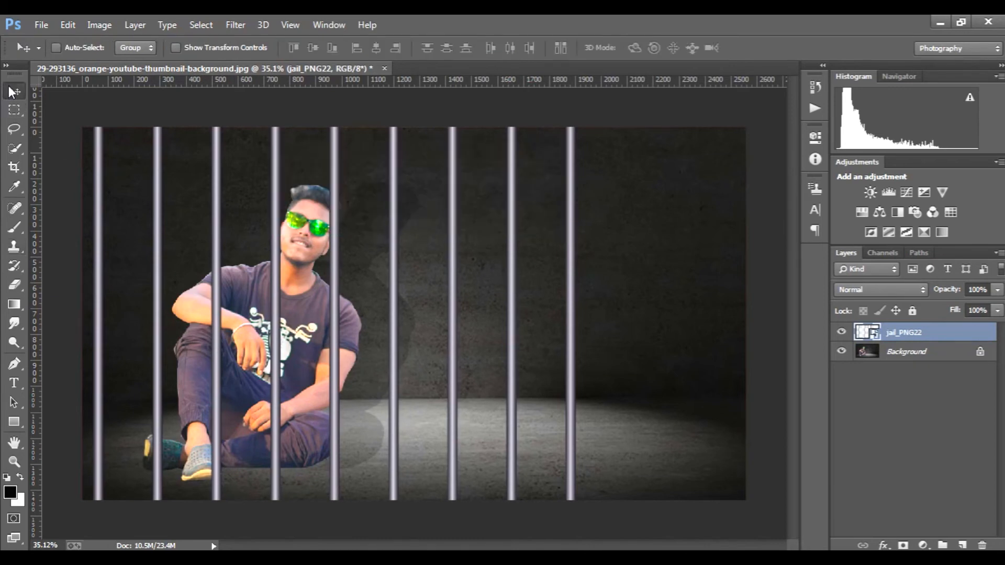
drag(400, 271, 829, 287)
drag(331, 322, 697, 329)
drag(584, 335, 692, 344)
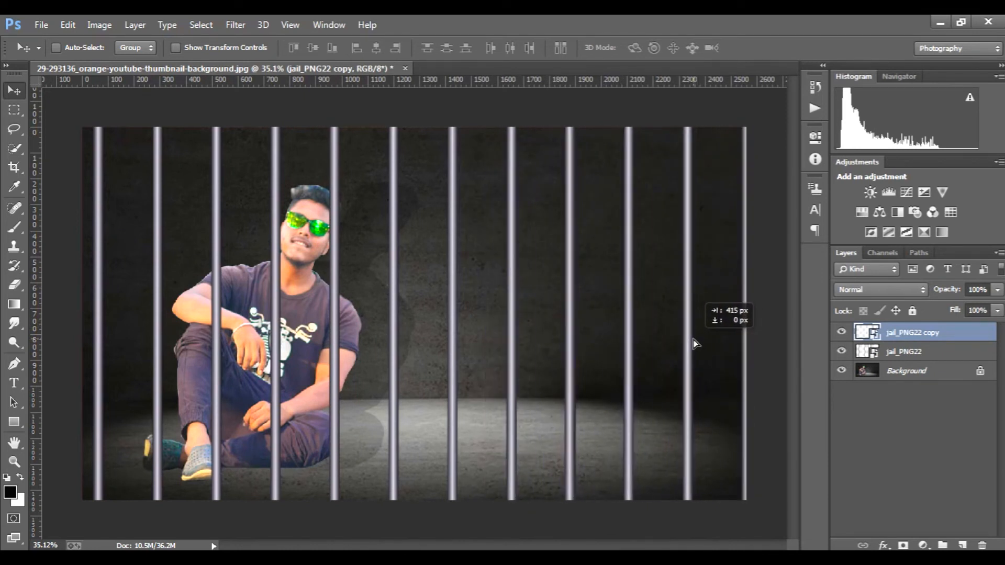
drag(693, 340, 693, 340)
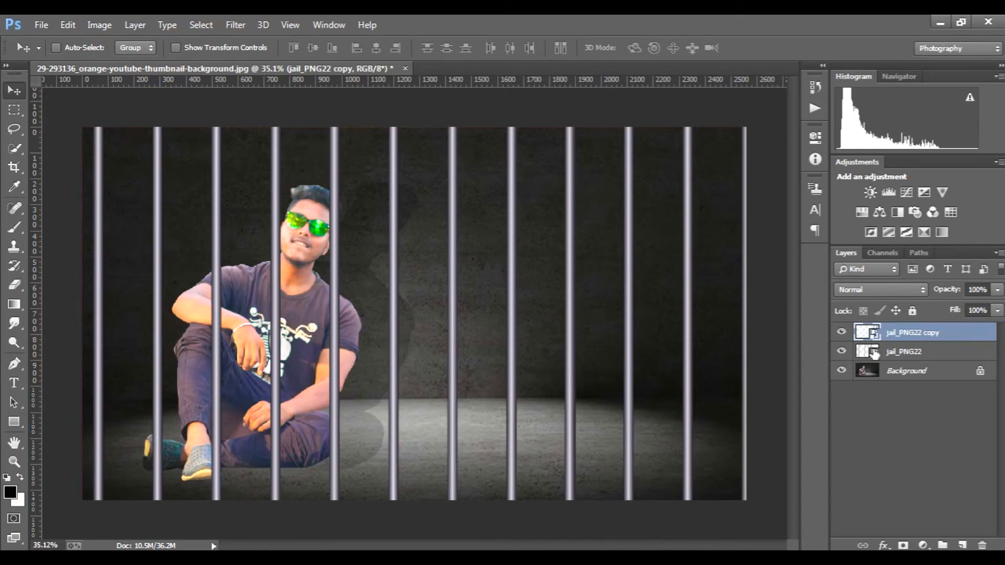
Merge both jail bar layers with the Background layer.
click(889, 556)
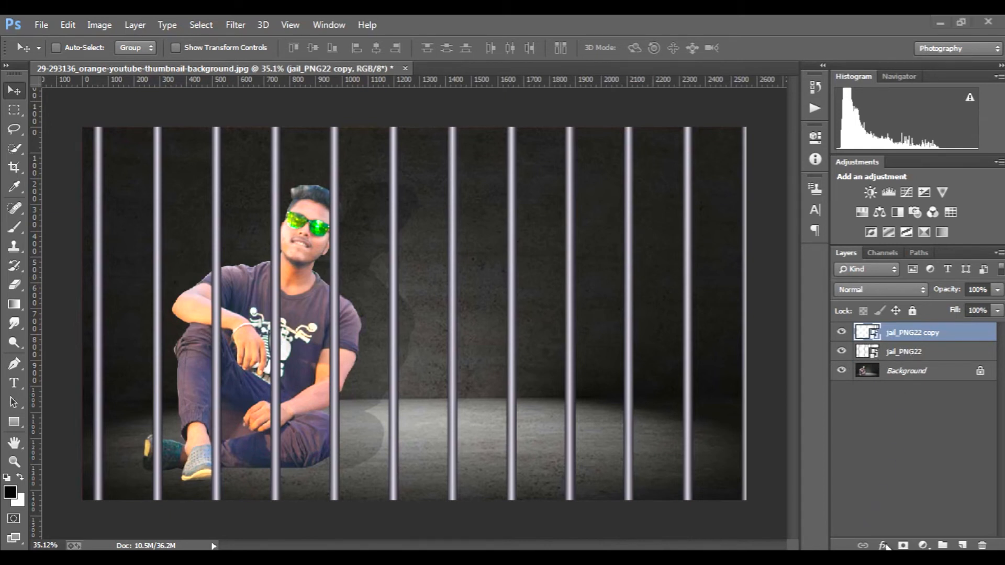
click(926, 420)
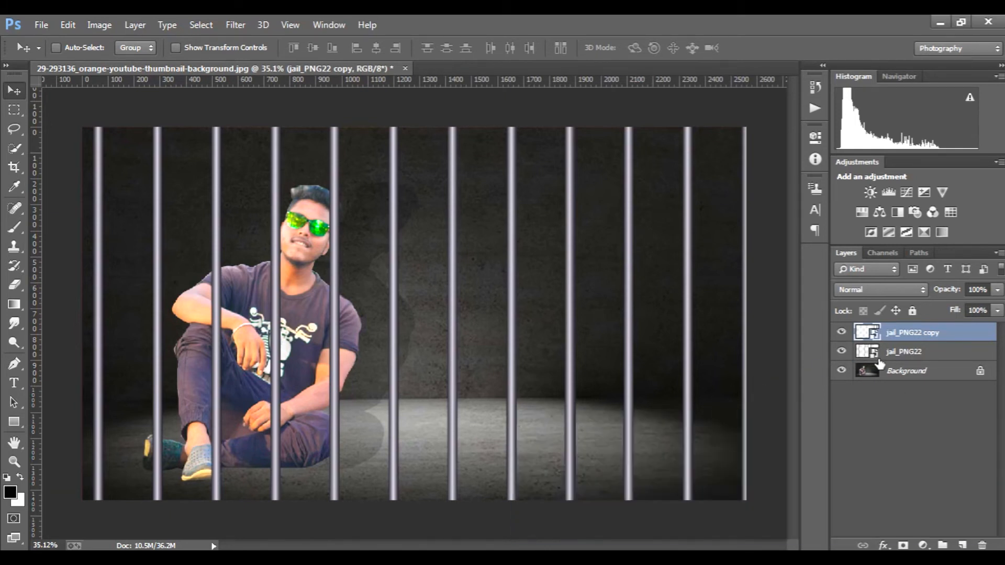
click(909, 359)
click(910, 371)
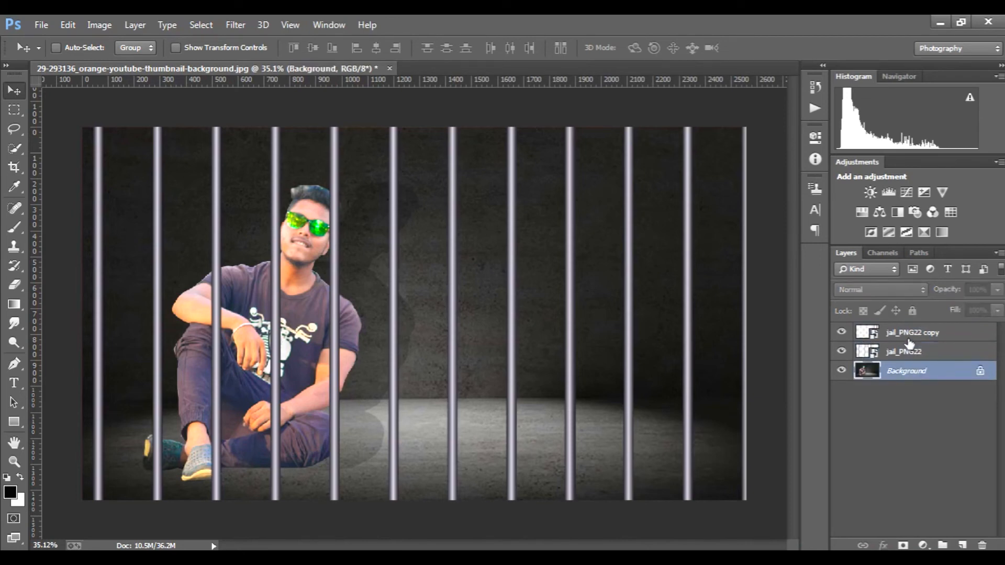
shift+click(909, 342)
right_click(906, 348)
click(665, 428)
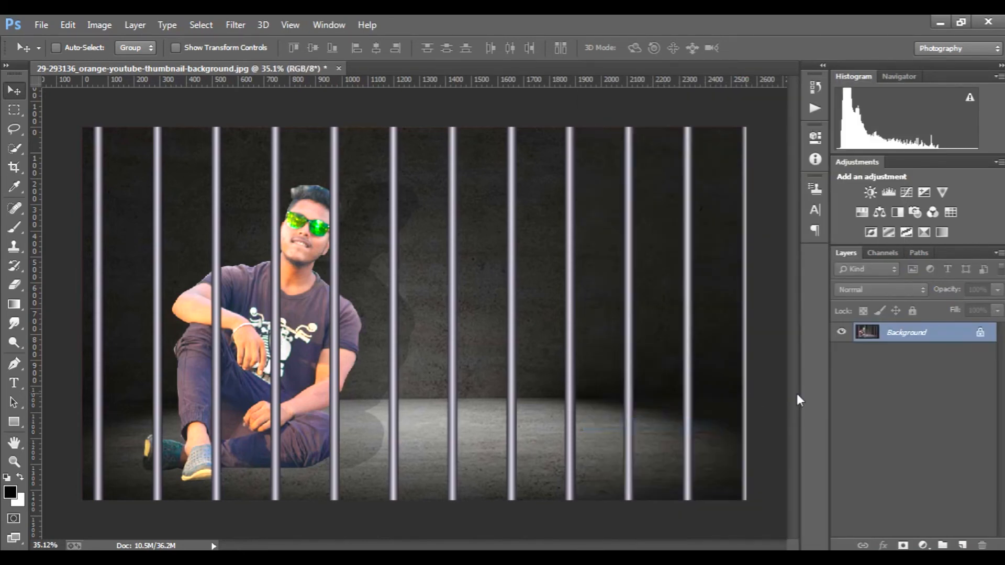
Apply the Camera Raw Filter to the merged image with exposure +0.25 and a post-crop vignetting amount of -40.
click(233, 25)
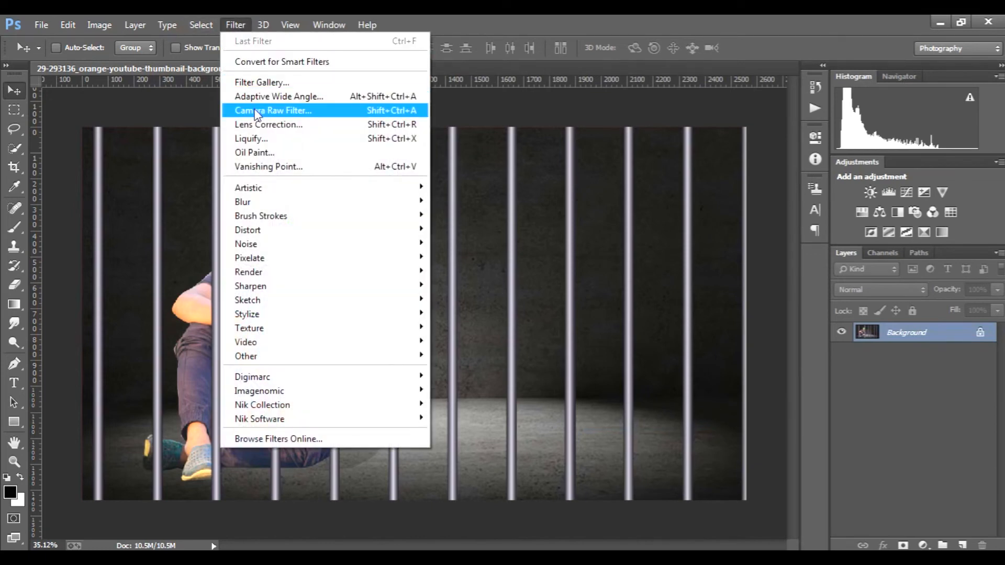
click(272, 110)
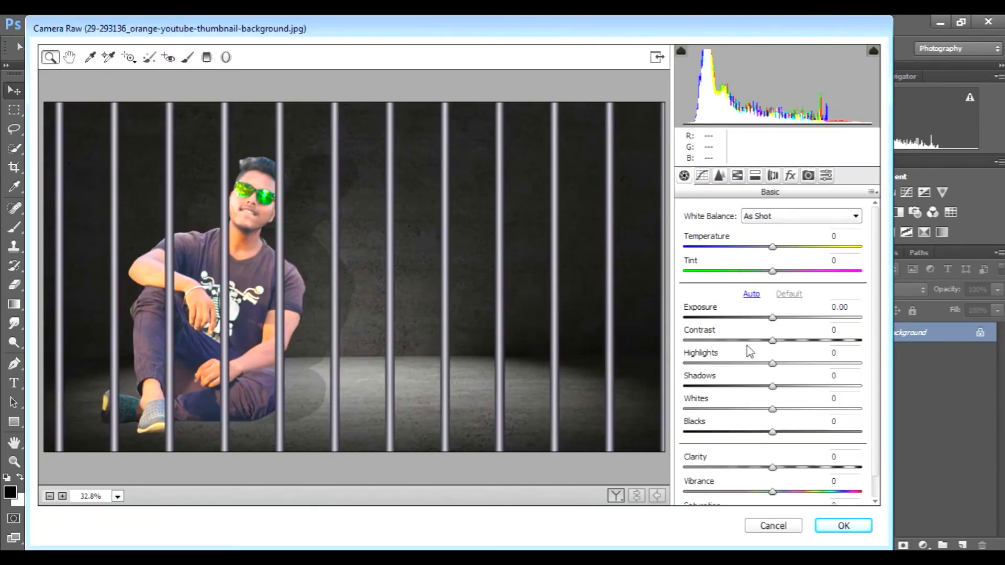
drag(773, 317, 777, 318)
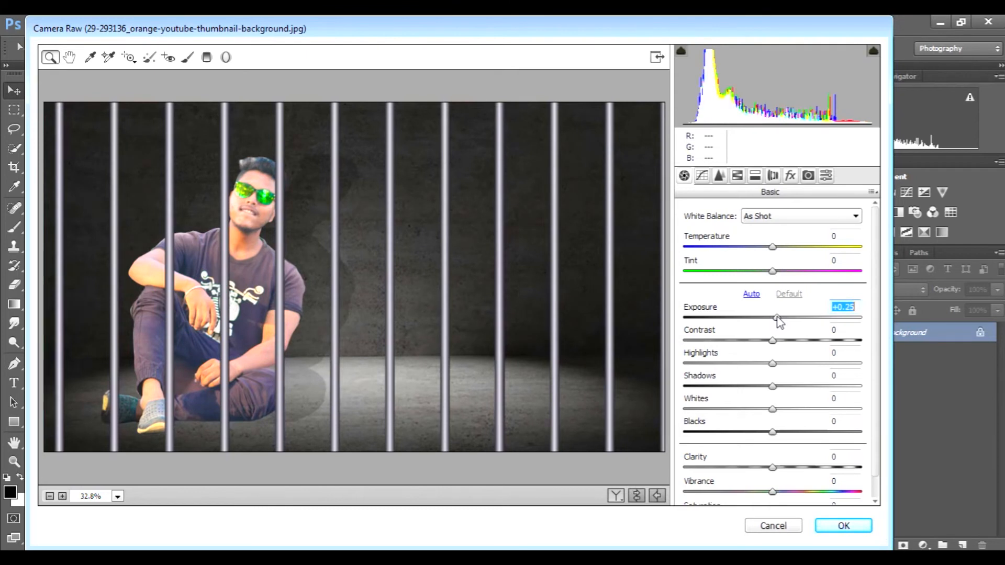
click(791, 176)
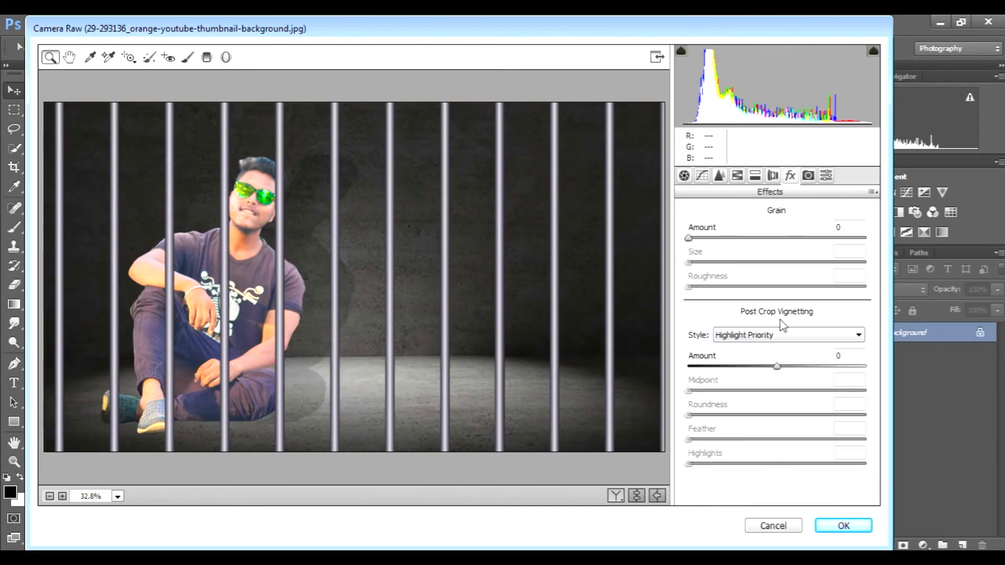
drag(778, 367, 742, 370)
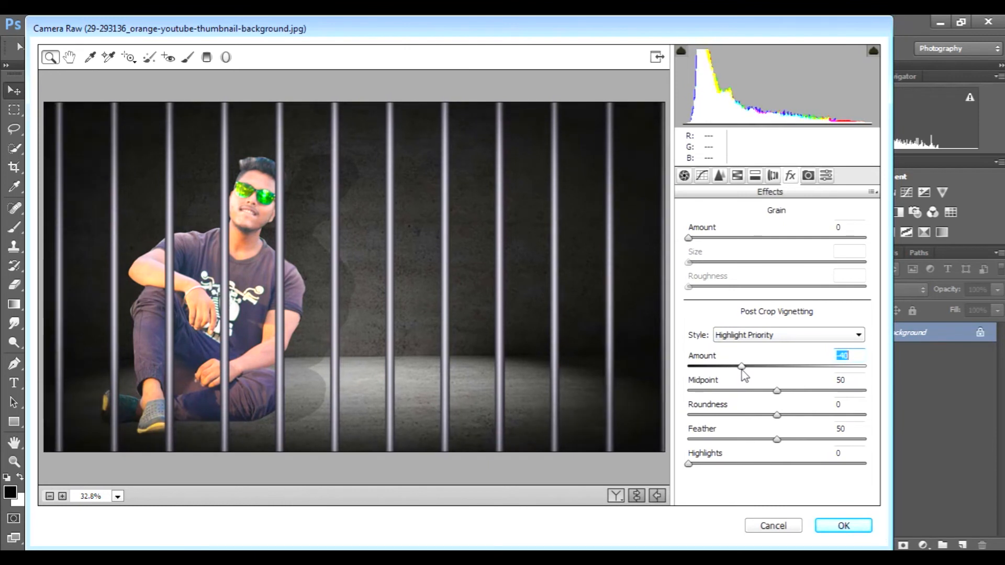
click(837, 526)
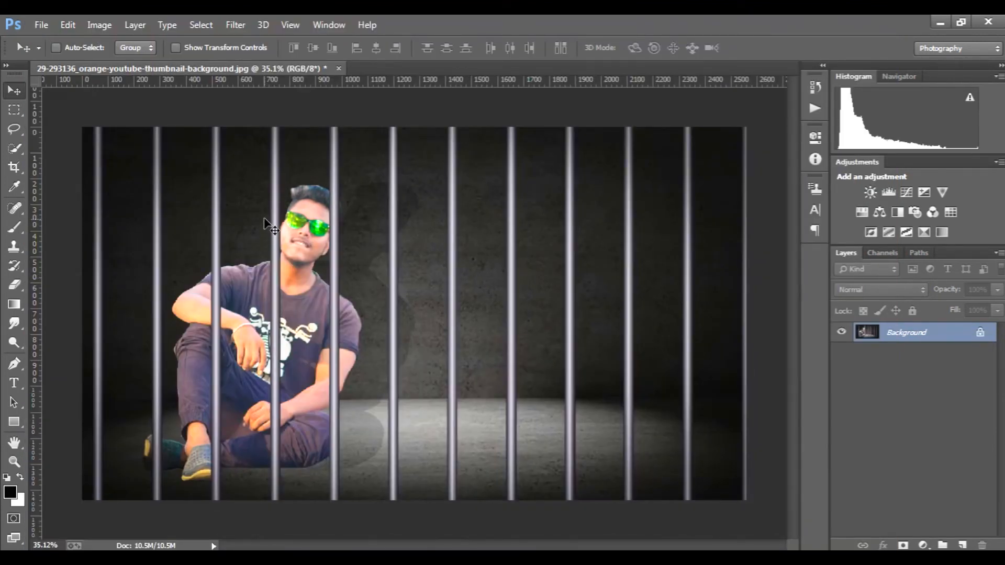
Add a Camera Raw graduated filter from the image's right edge inward to about the fourth bar, with exposure -2.70.
click(236, 25)
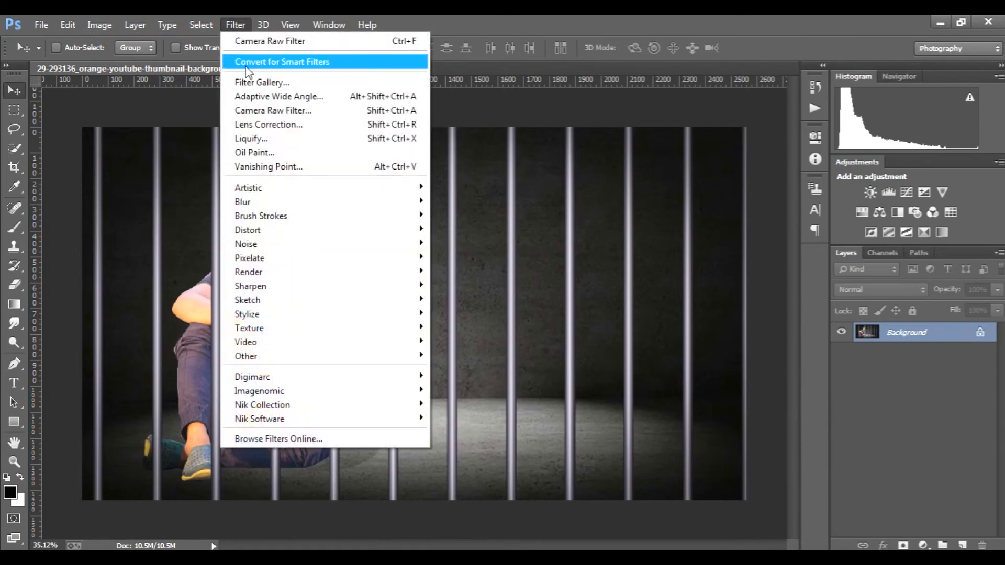
click(259, 112)
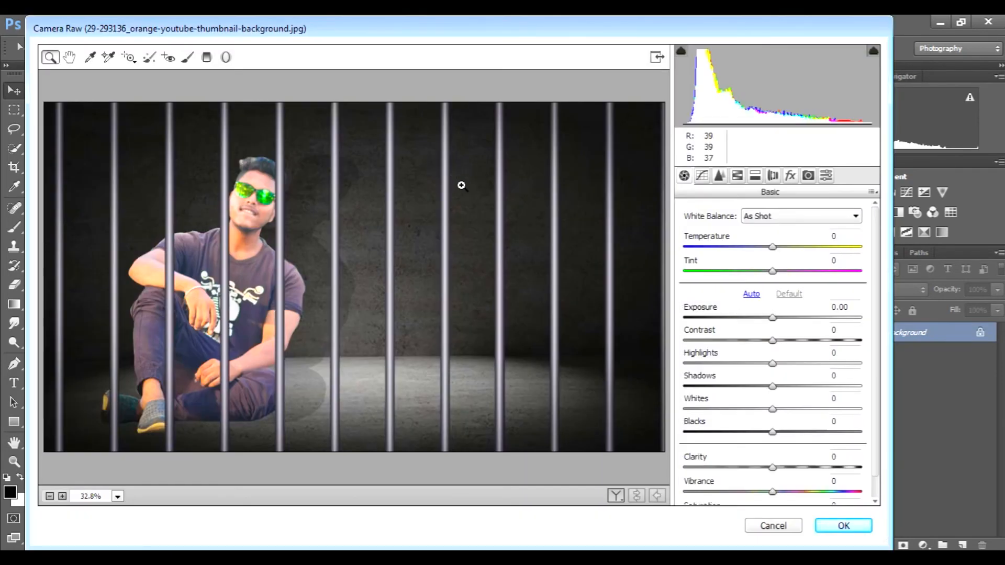
click(206, 57)
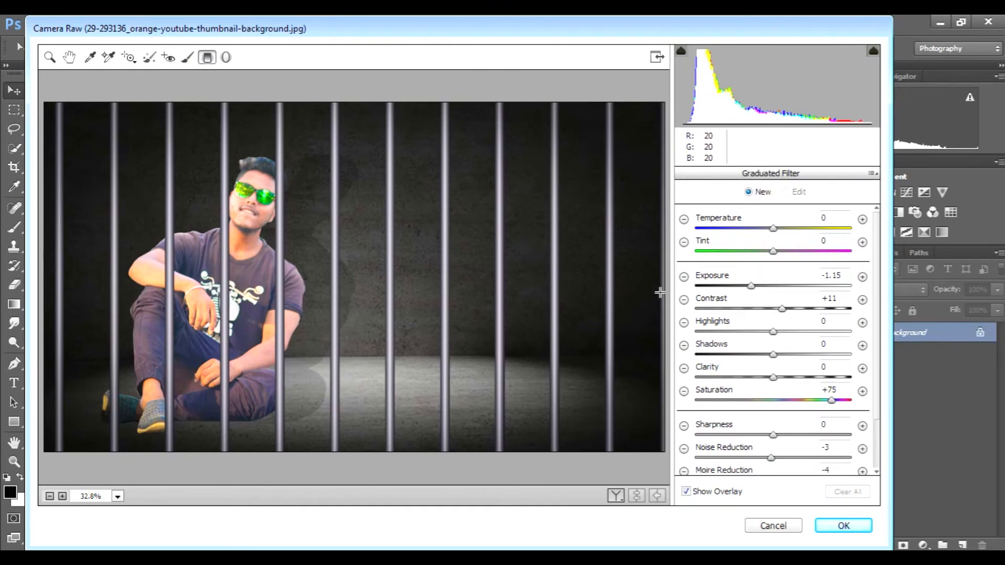
drag(665, 289, 504, 293)
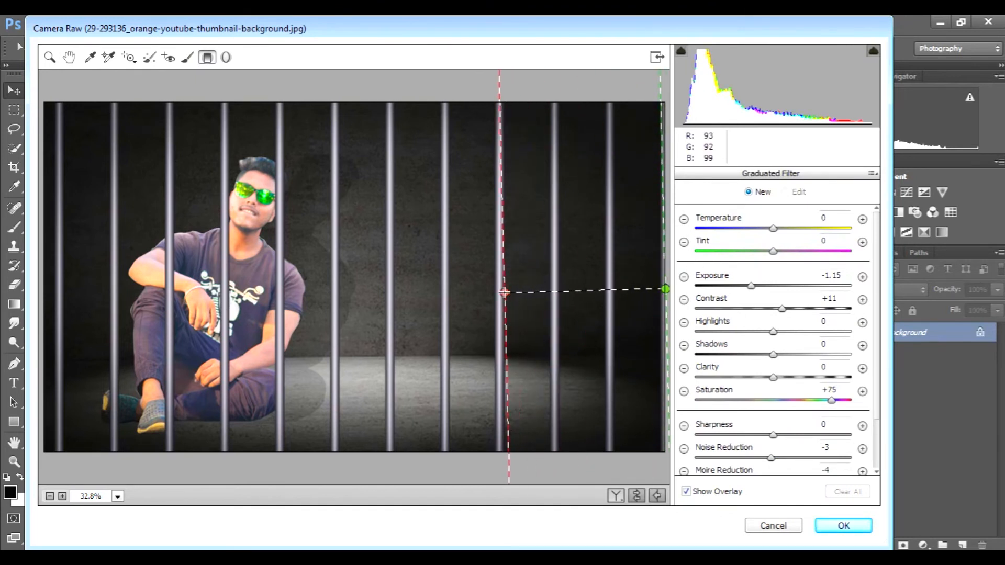
drag(753, 291, 723, 278)
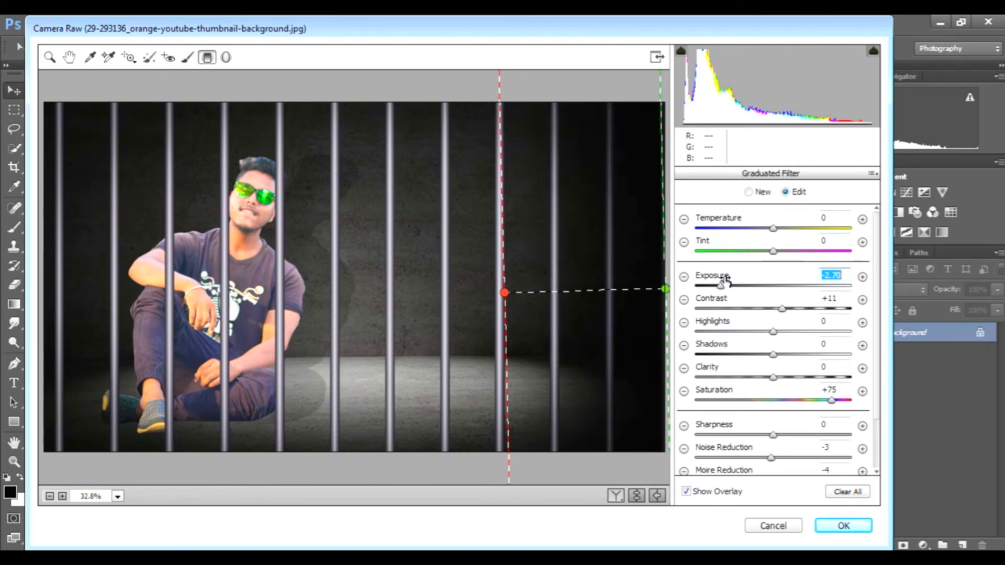
Apply the Camera Raw edits and add a Selective Color adjustment with cyan at +28% for the blacks.
click(838, 525)
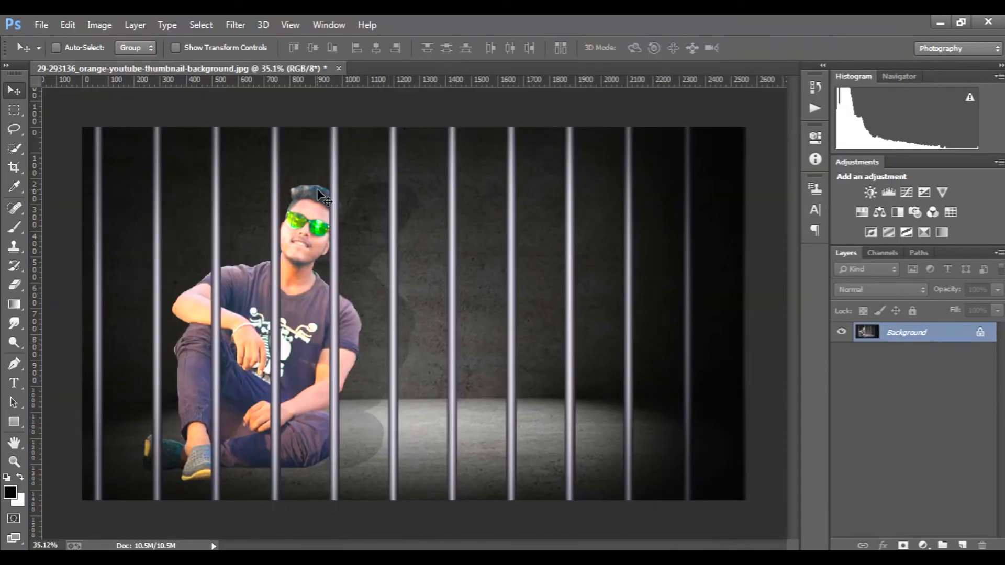
click(924, 232)
drag(715, 227, 753, 225)
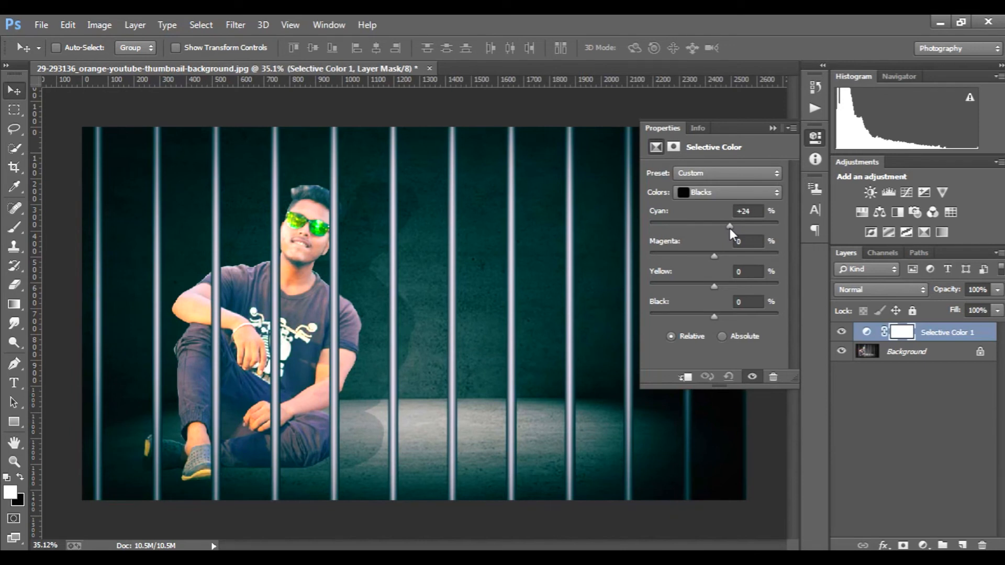
drag(725, 234, 710, 236)
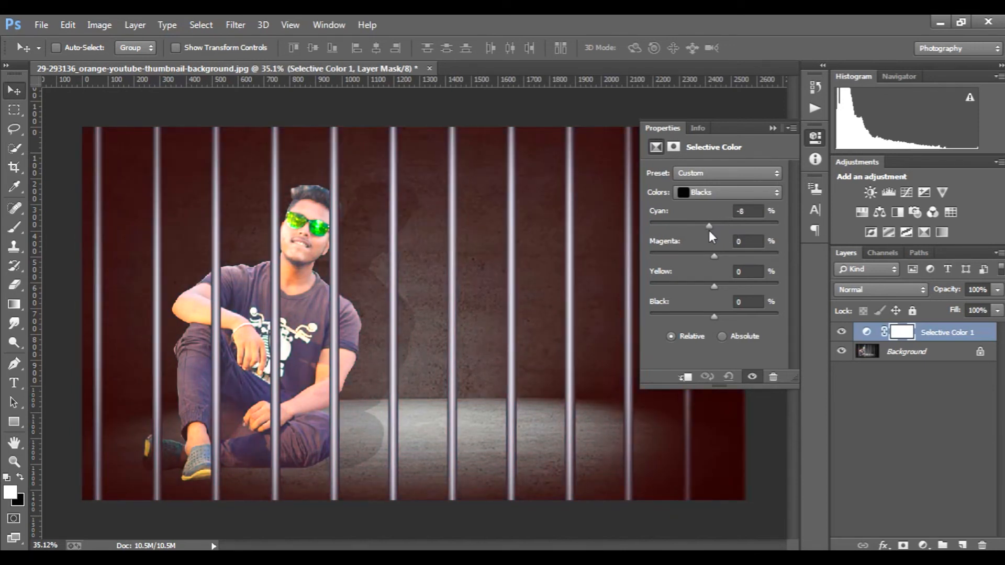
drag(709, 232, 729, 226)
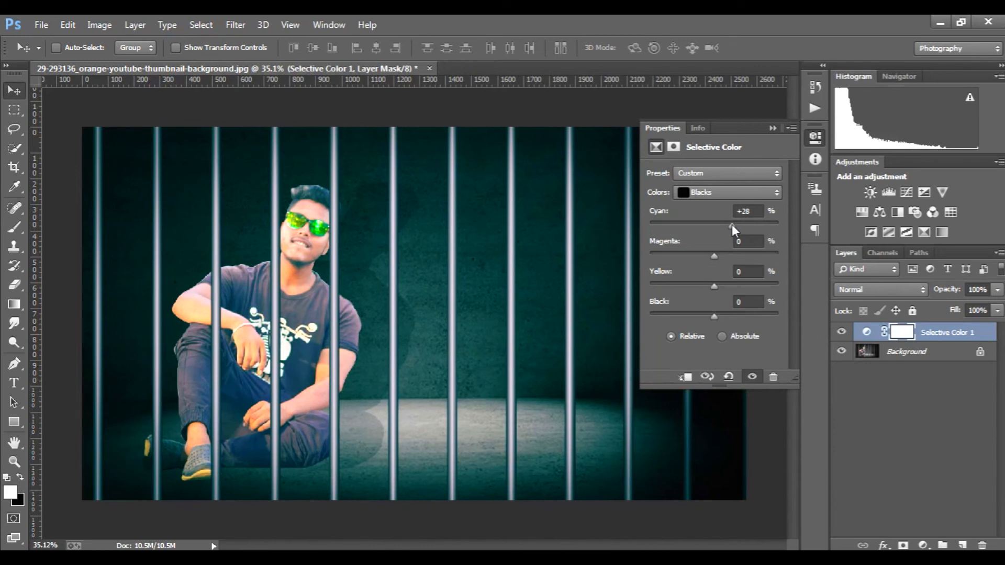
click(775, 129)
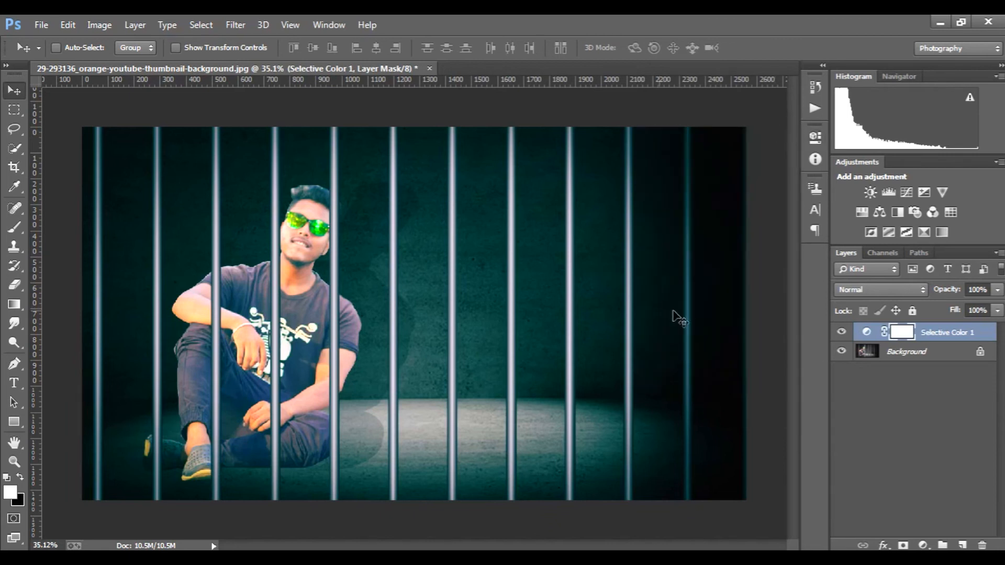
Merge the Selective Color adjustment layer with the Background layer.
shift+click(900, 354)
right_click(900, 350)
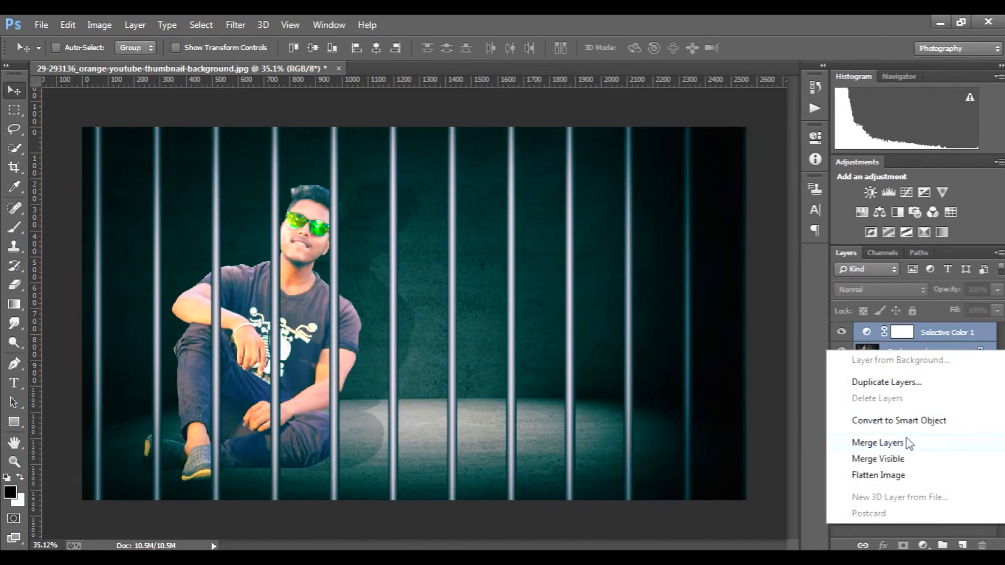
click(878, 443)
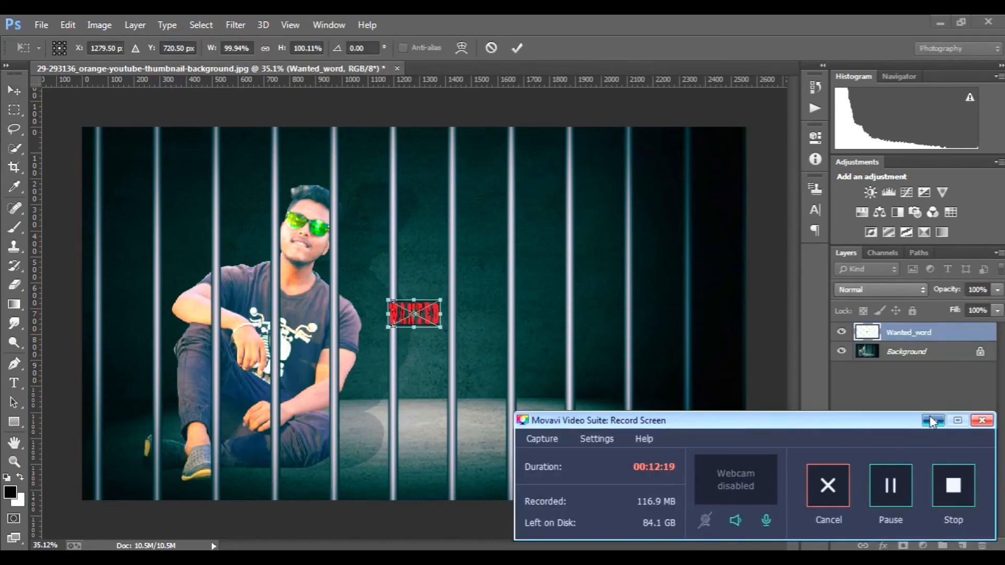
Scale the Wanted_word graphic to about 713% and place it right of the man's head, centred near X 1760, Y 415 px.
drag(444, 297, 644, 242)
drag(576, 246, 702, 236)
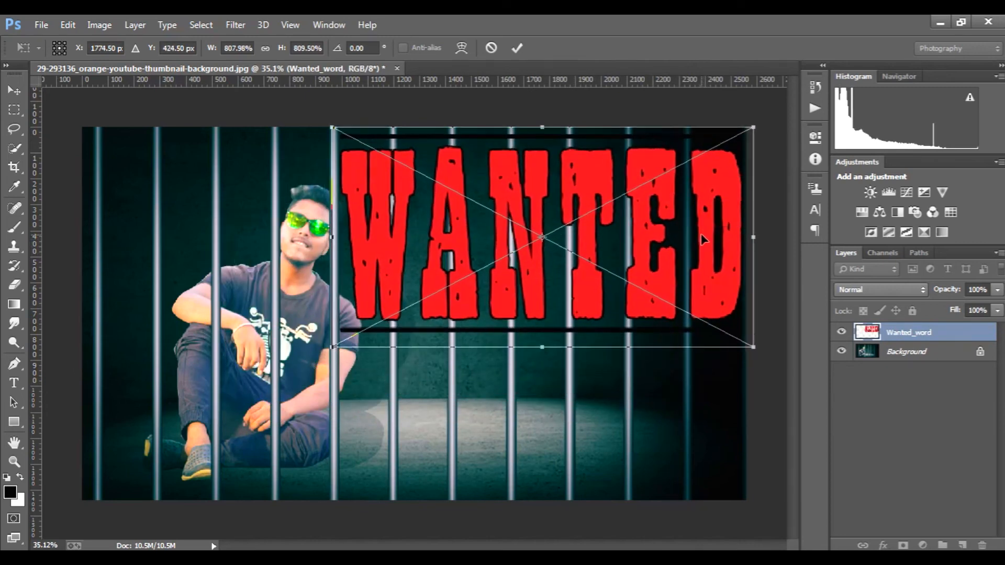
drag(752, 348, 728, 334)
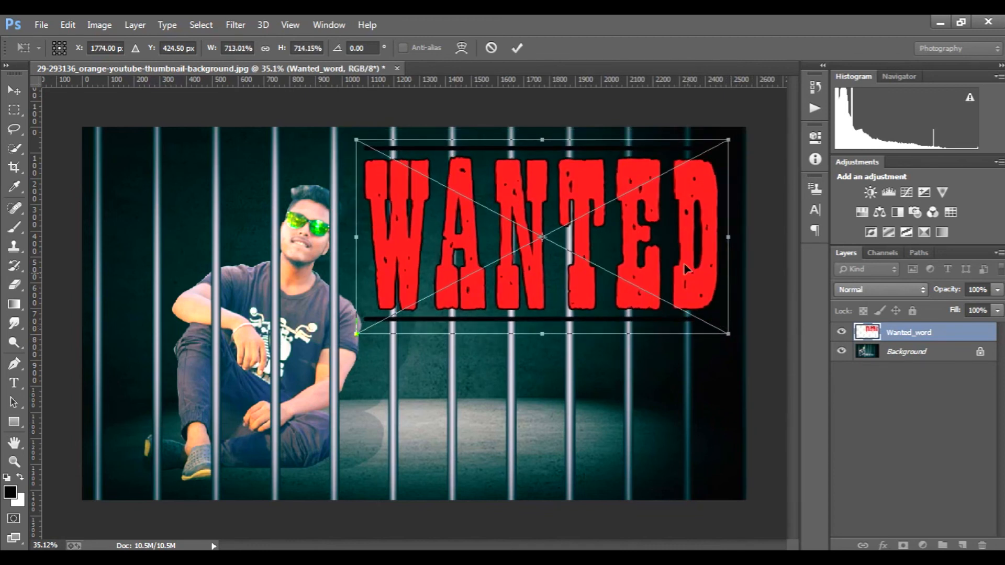
drag(682, 258, 679, 256)
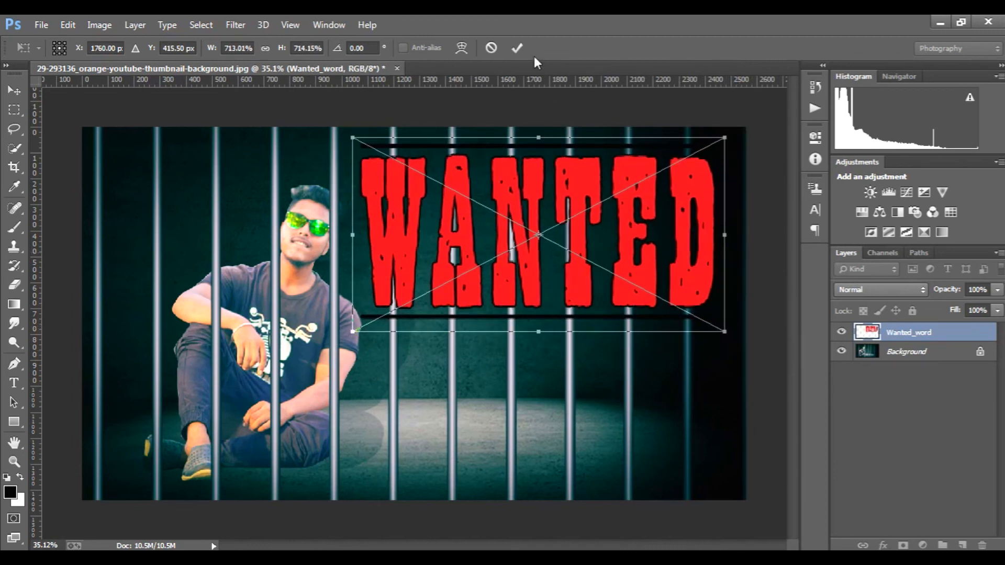
click(517, 47)
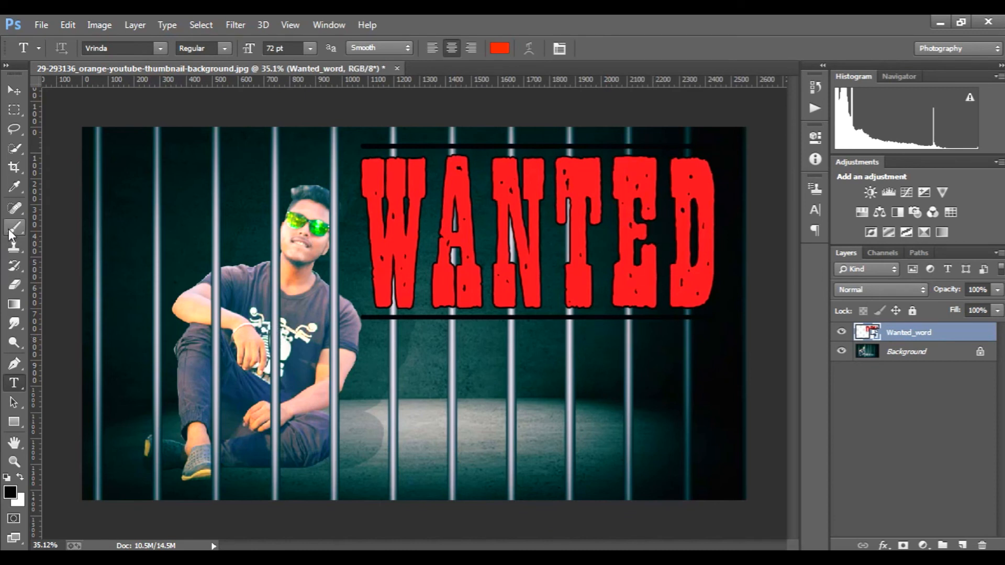
Rasterize the Wanted_word layer and erase the black lines above and below the word with an 80 px eraser.
click(14, 284)
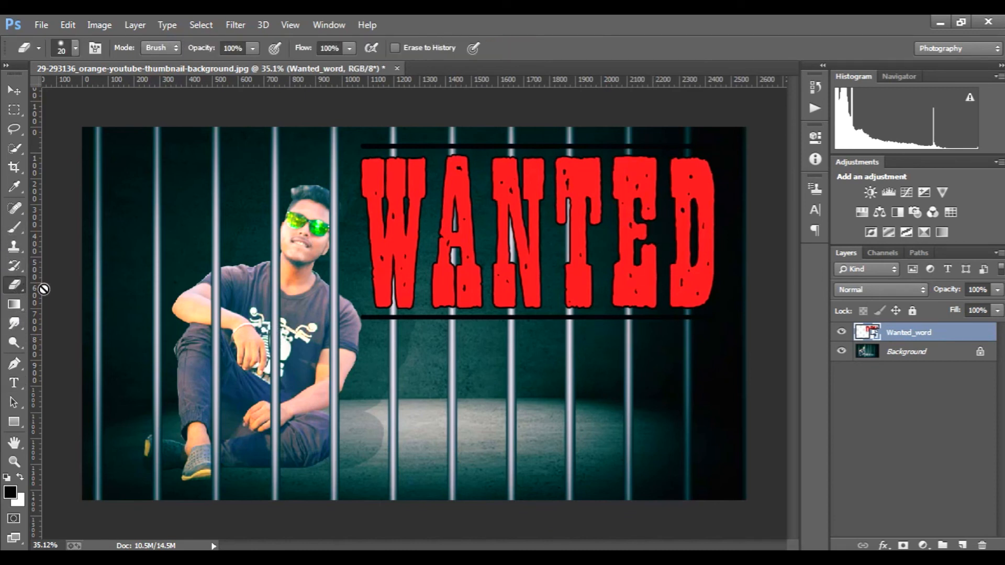
click(420, 338)
click(387, 219)
key(bracketright)
key(bracketright)
key(bracketright)
drag(361, 319, 730, 323)
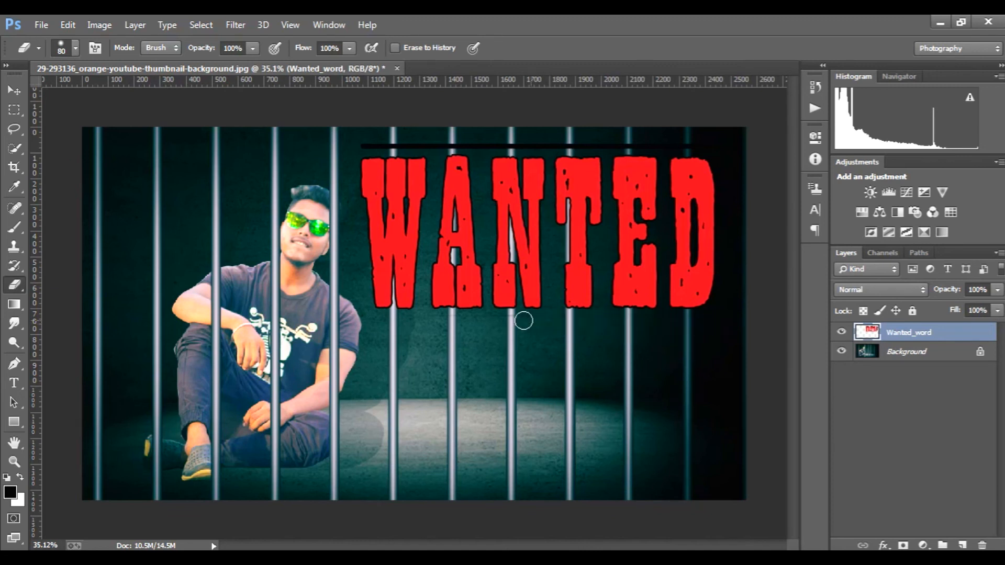
drag(722, 140, 327, 144)
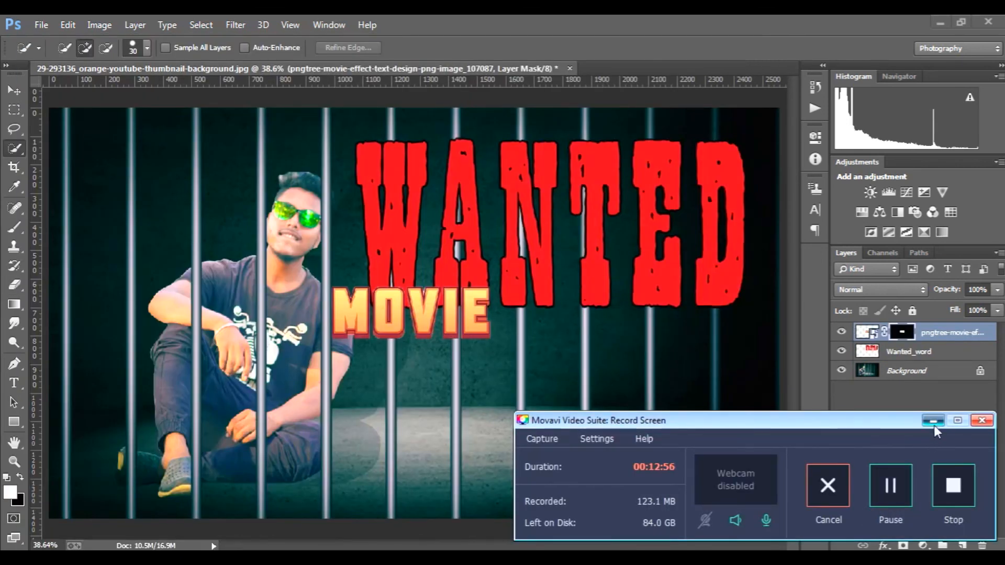
Scale the MOVIE text graphic to about 230% and place it directly below the WANTED word.
click(933, 423)
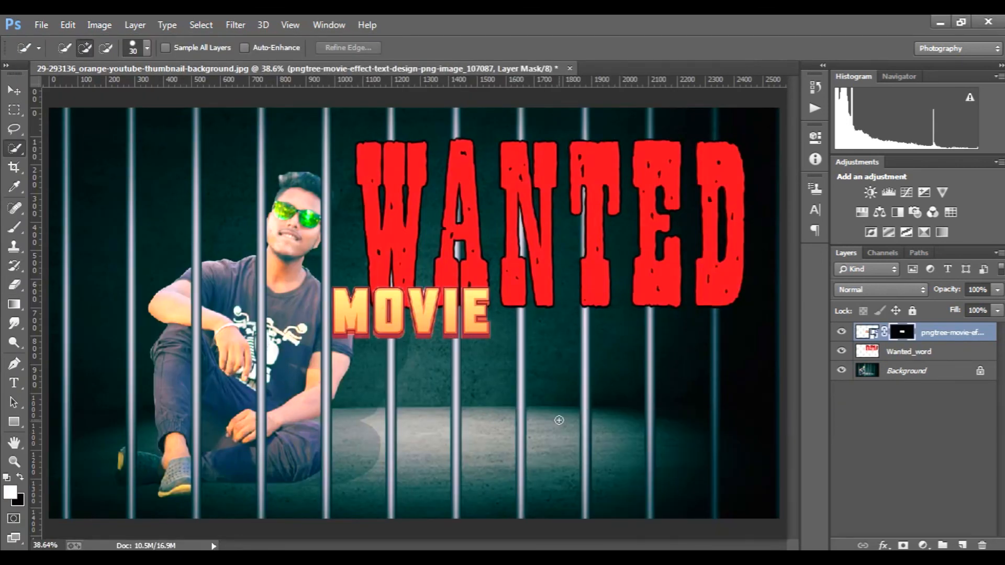
key(ctrl+t)
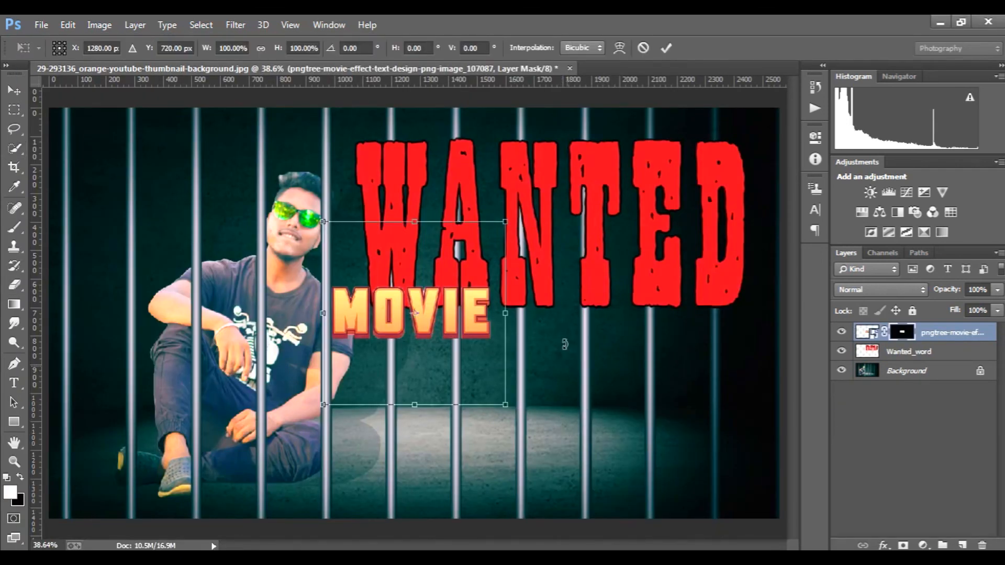
drag(511, 220, 698, 175)
drag(562, 313, 703, 384)
key(ctrl+z)
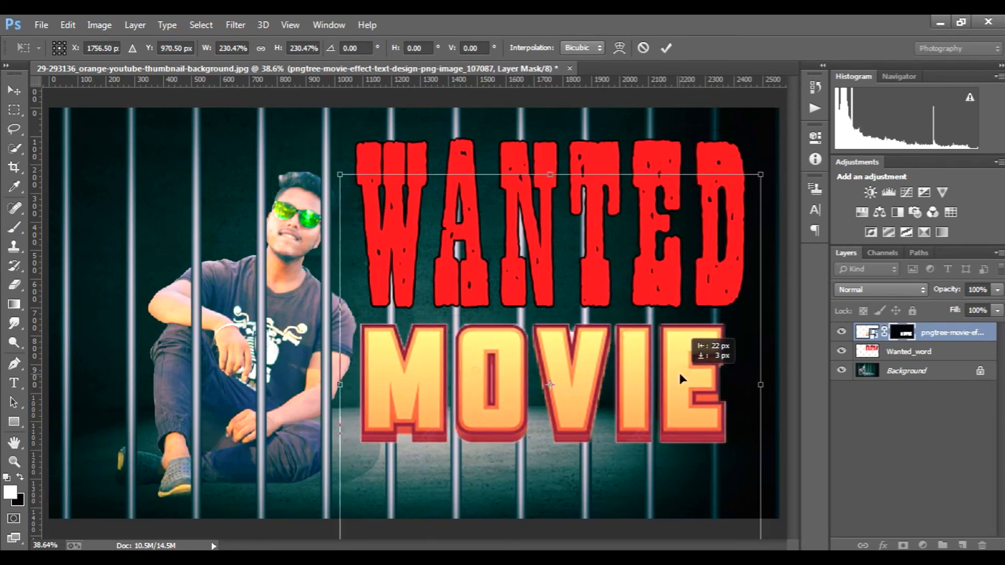
click(668, 48)
key(w)
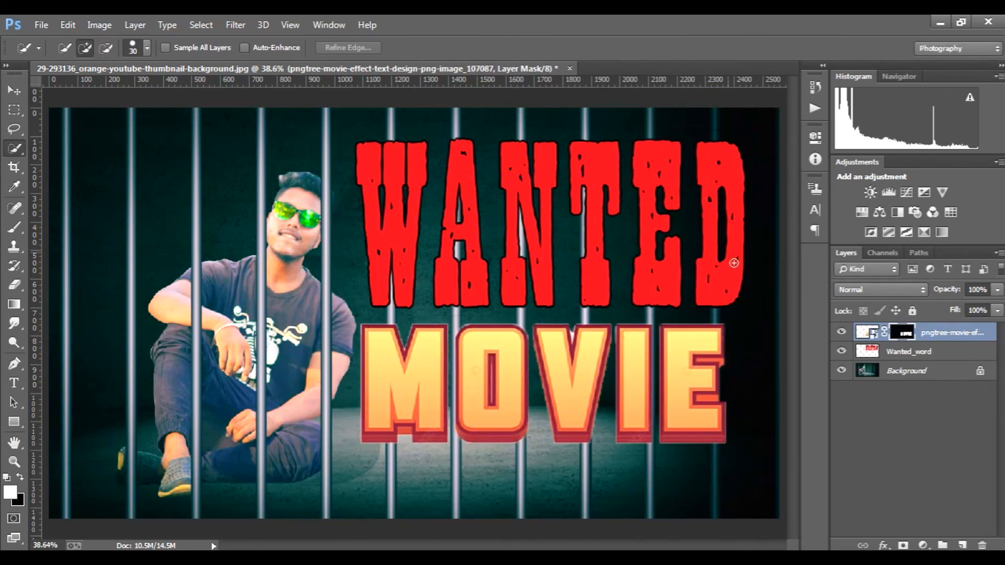
click(713, 284)
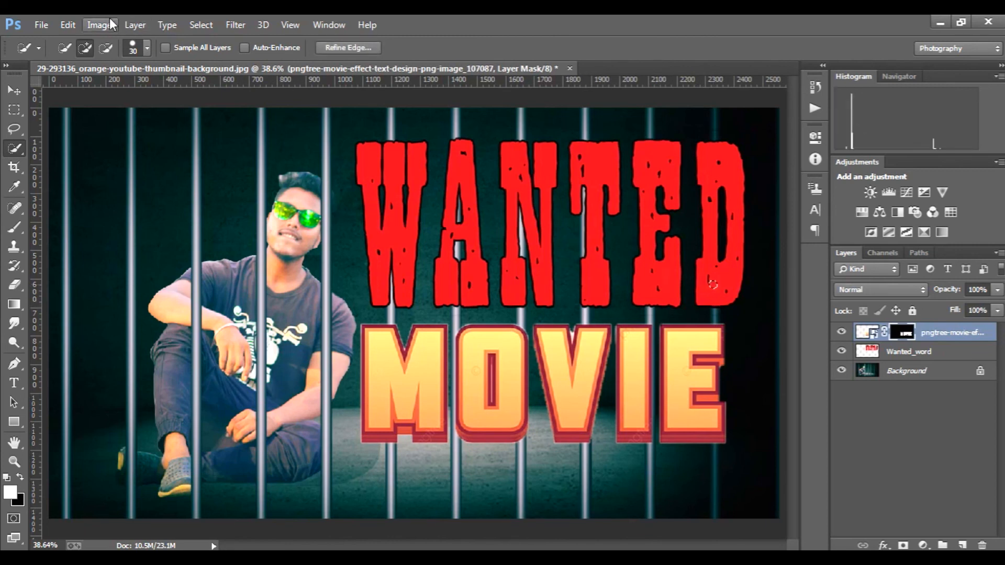
click(197, 26)
click(215, 55)
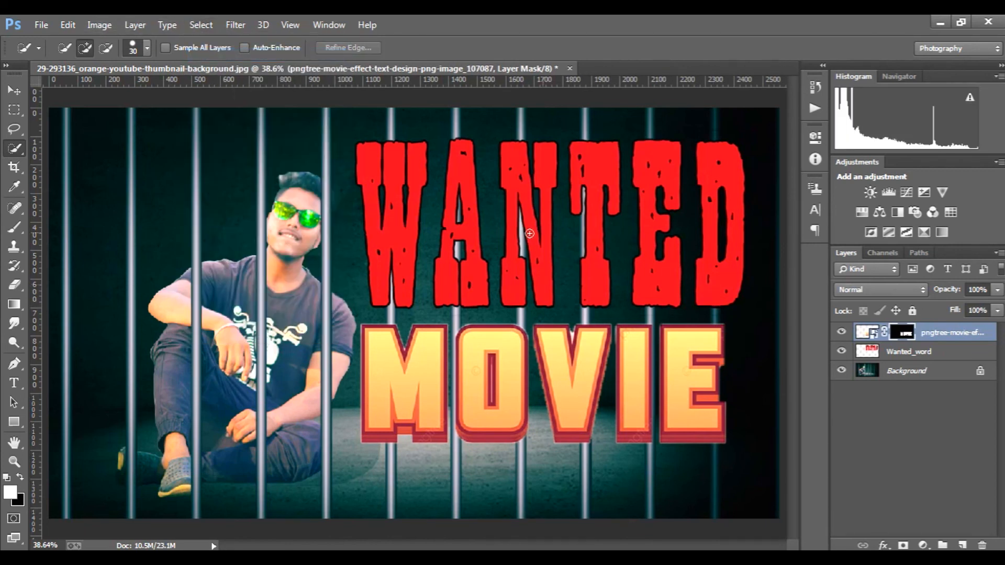
Add a bright yellow Outer Glow of about 45 px at 75% opacity to the MOVIE text layer.
double_click(974, 333)
key(Return)
double_click(986, 335)
click(653, 451)
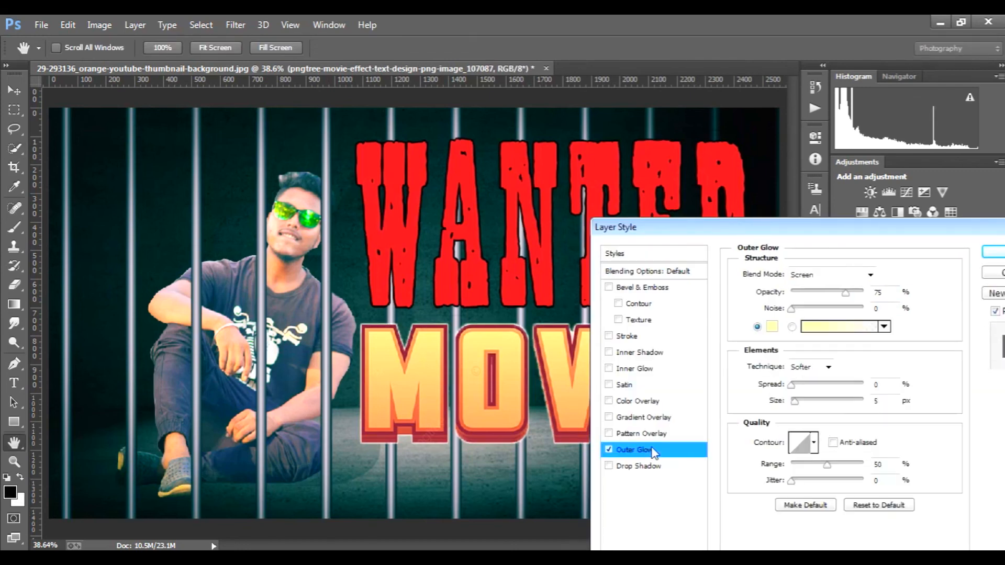
click(780, 329)
drag(779, 334, 824, 297)
click(946, 279)
drag(794, 402, 810, 403)
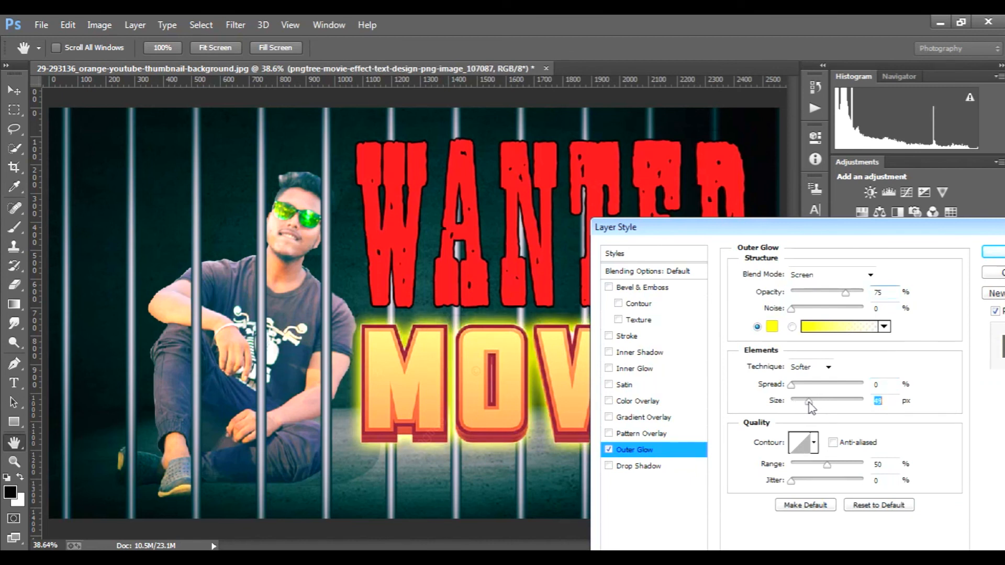
click(994, 251)
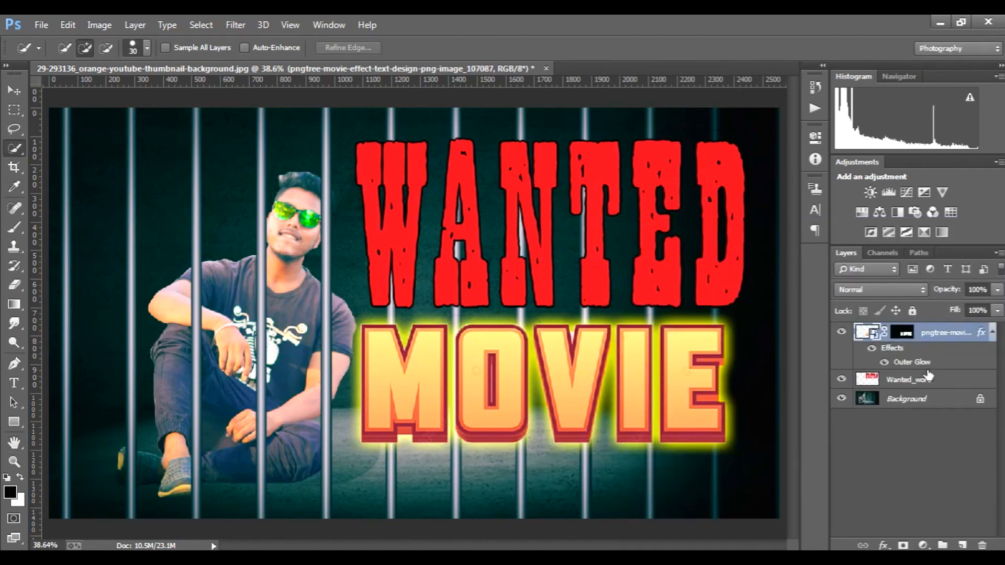
Add an Outer Glow to the Wanted_word layer with colour ffff00, 75% opacity and a size of 18 px.
click(920, 383)
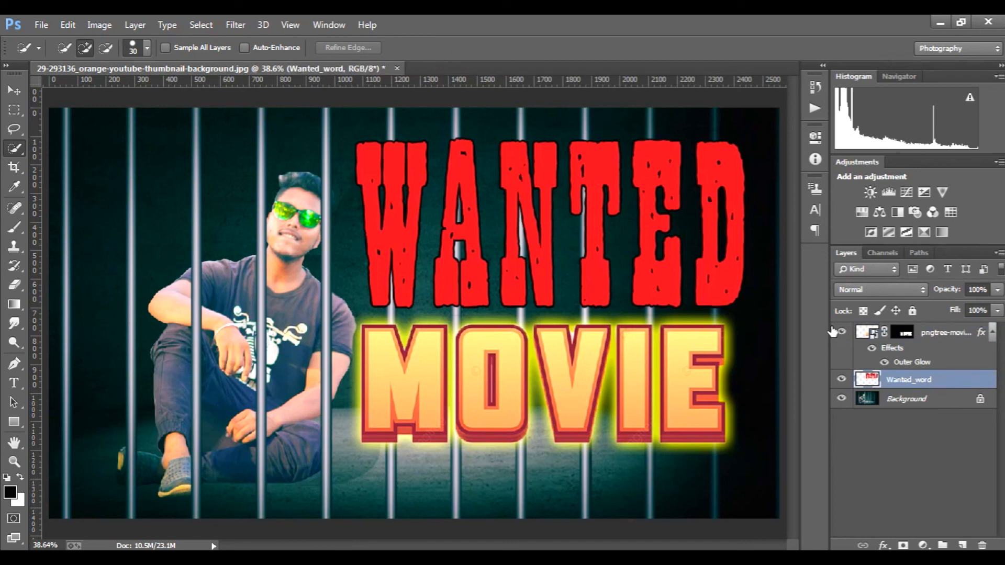
double_click(975, 384)
click(635, 450)
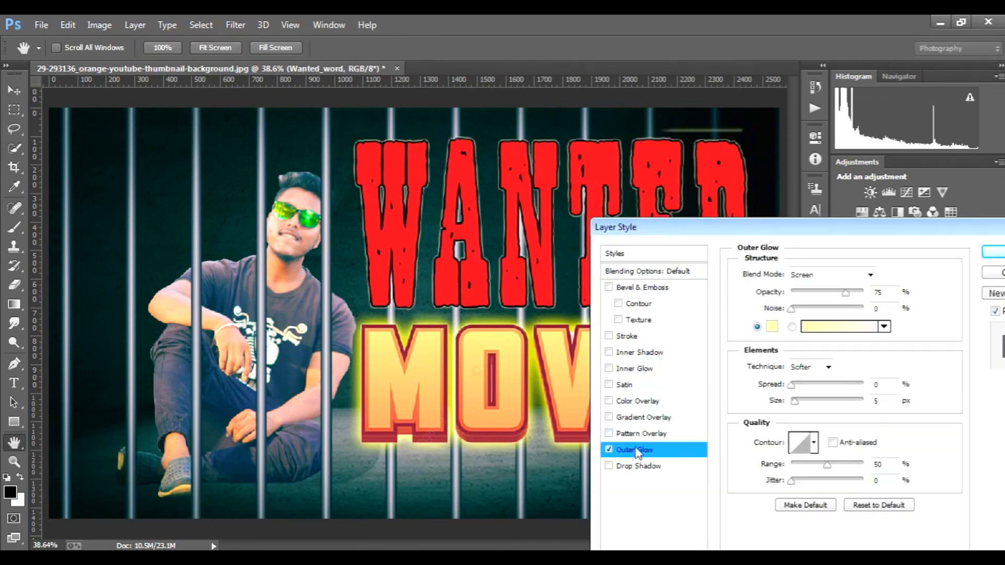
click(771, 326)
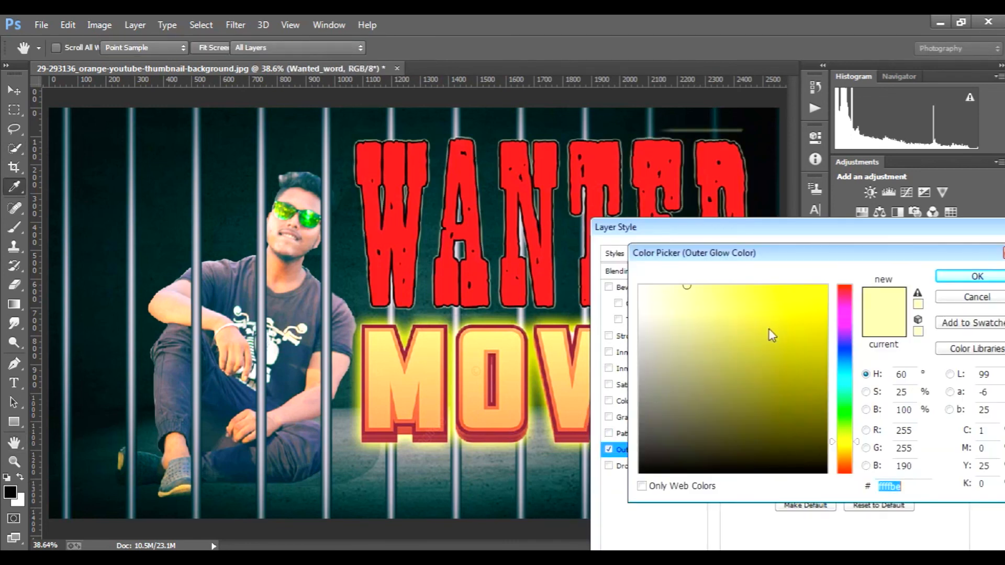
text(ffff00)
click(961, 281)
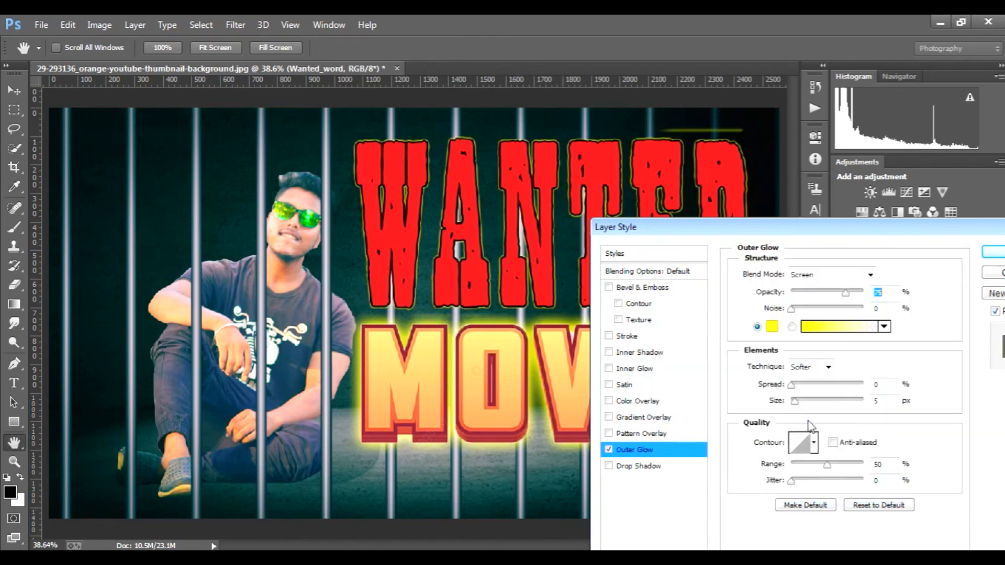
mouse_move(794, 401)
mouse_down()
mouse_move(827, 403)
mouse_move(804, 412)
mouse_up()
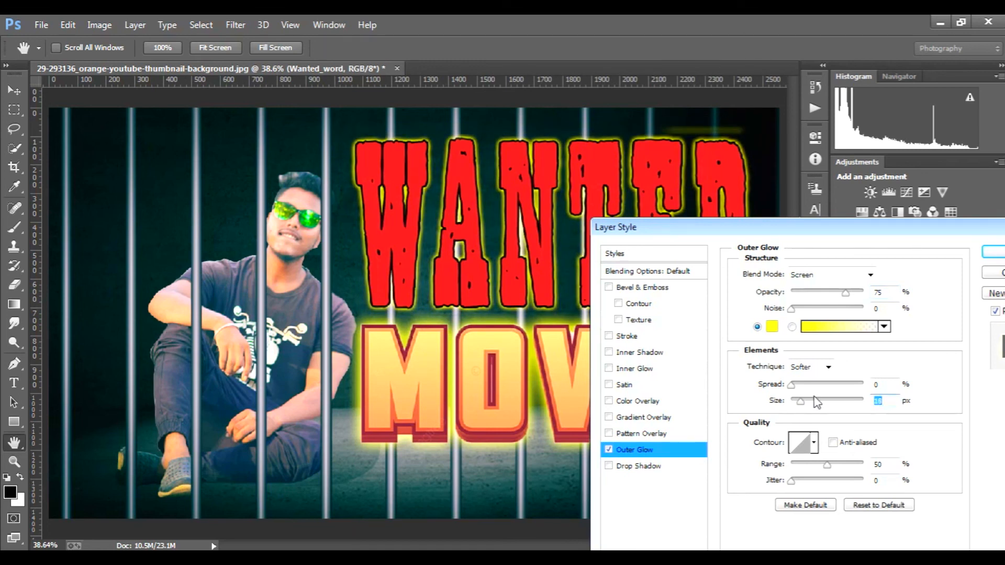
click(987, 253)
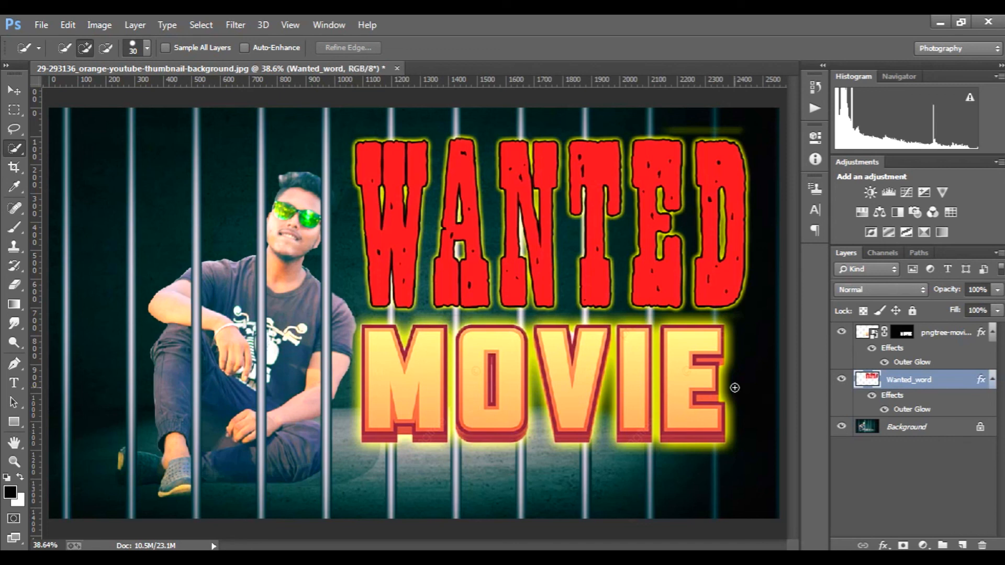
click(859, 559)
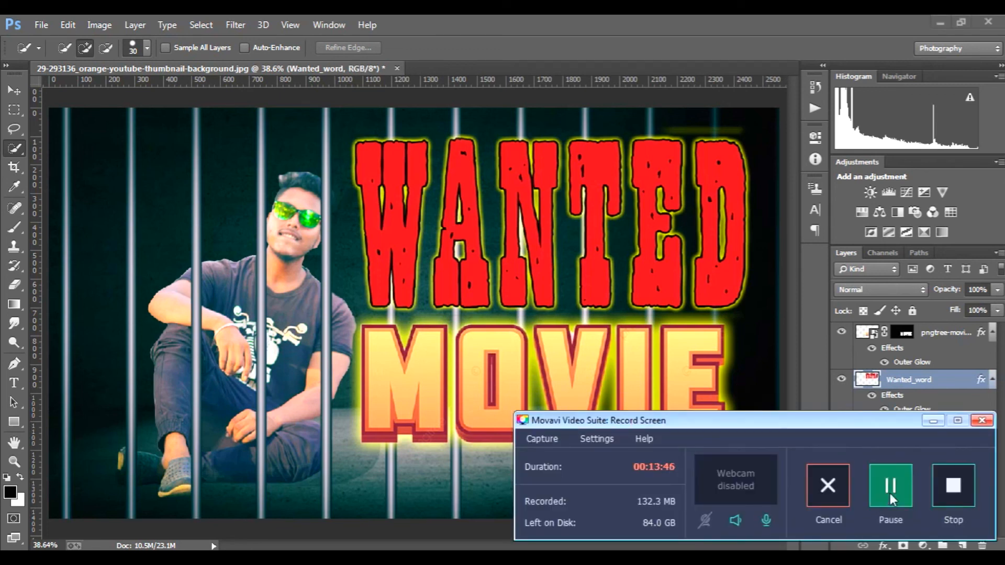
click(928, 421)
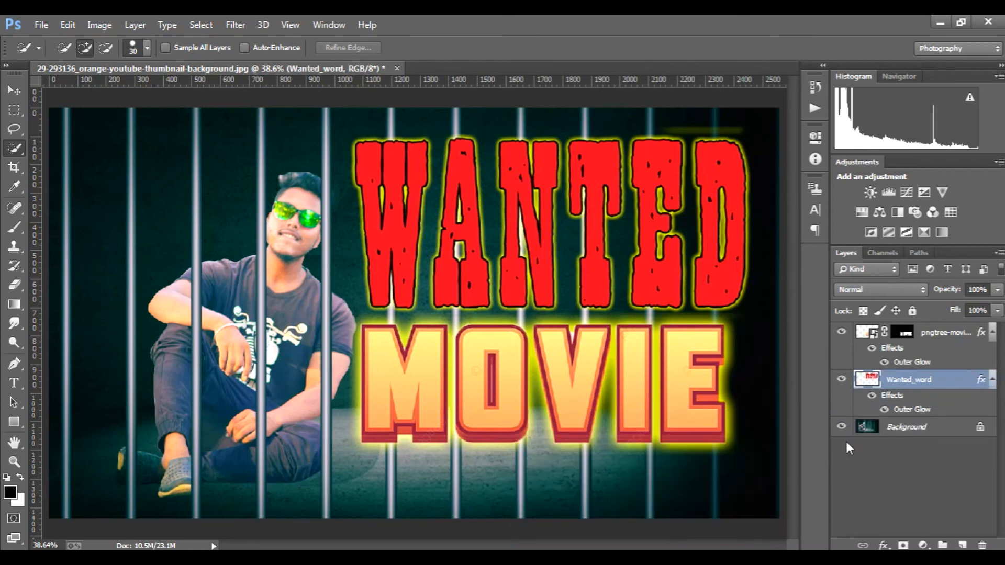
Merge the MOVIE text layer, the Wanted_word layer and the Background into one layer.
ctrl+click(915, 428)
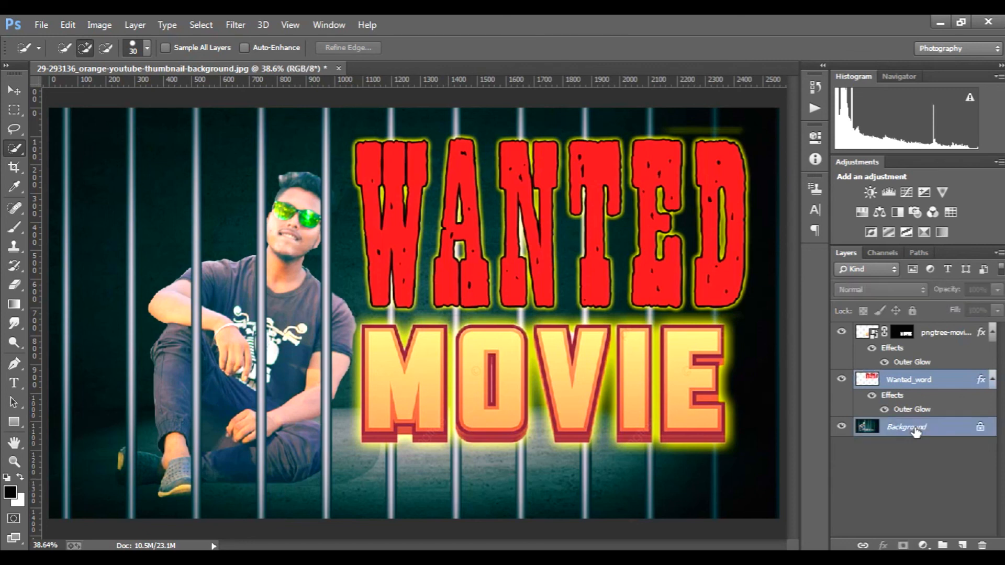
ctrl+click(935, 337)
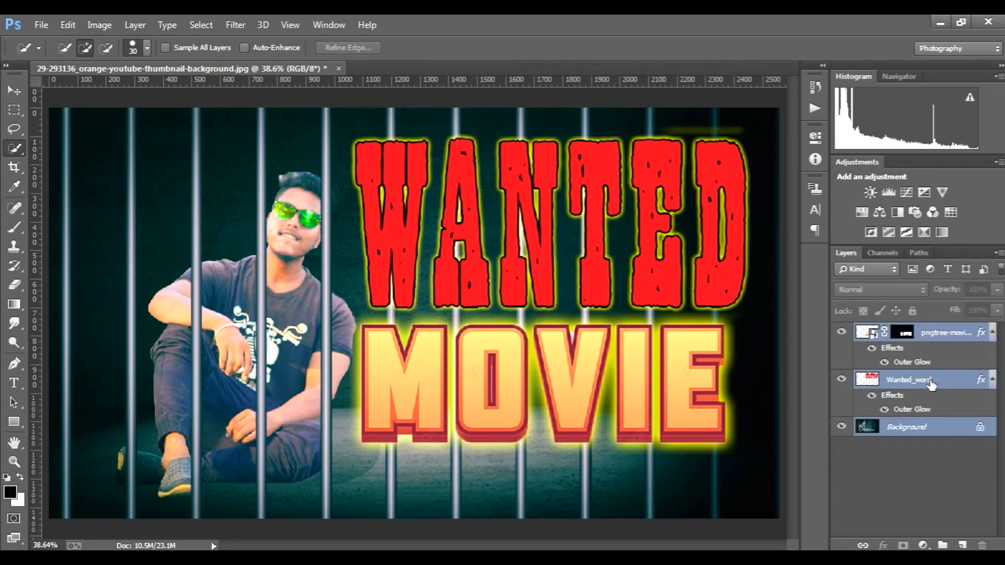
right_click(931, 383)
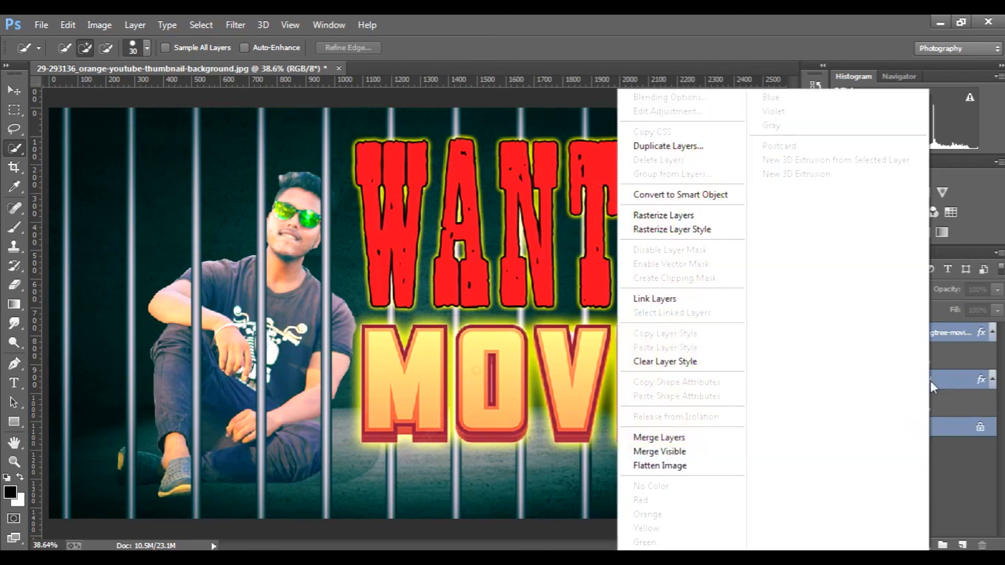
click(707, 436)
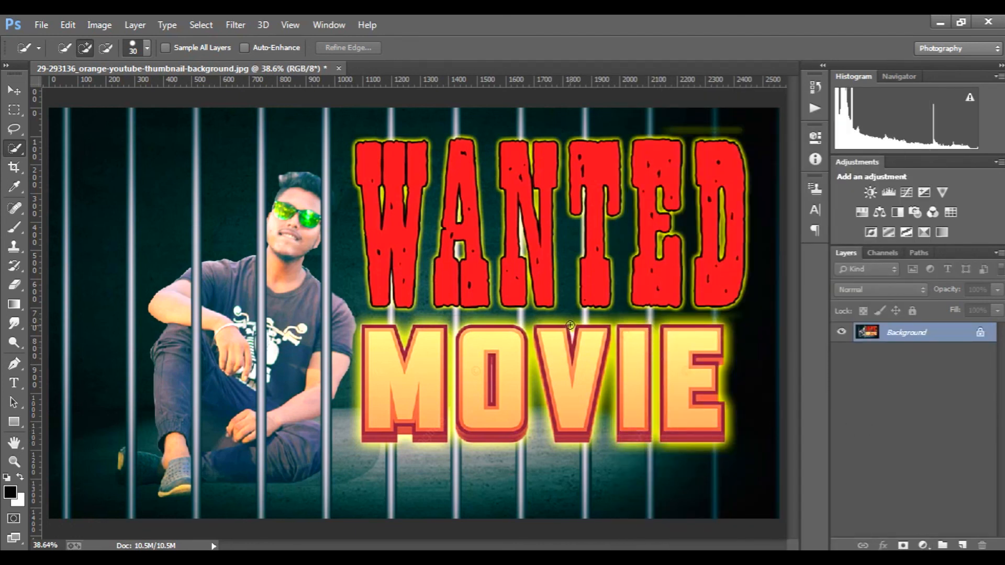
Open the Save As dialog for the finished thumbnail.
scroll(492, 308, up, 2)
scroll(492, 308, down, 2)
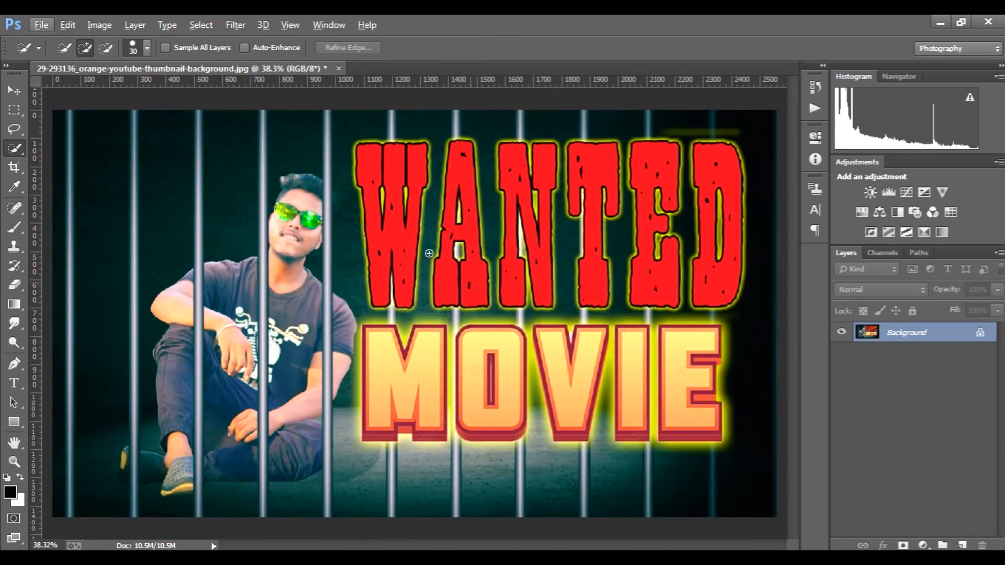
click(42, 26)
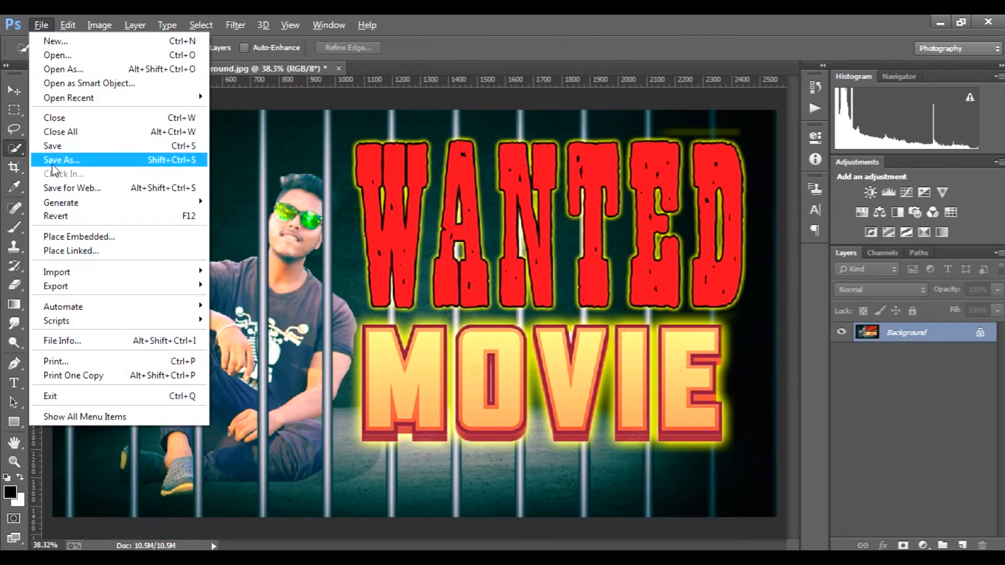
click(50, 161)
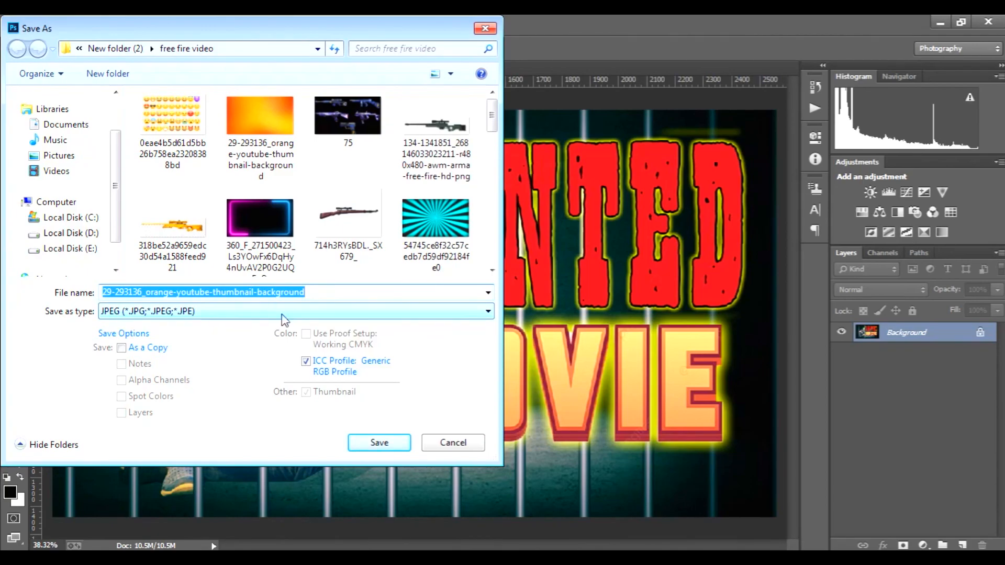